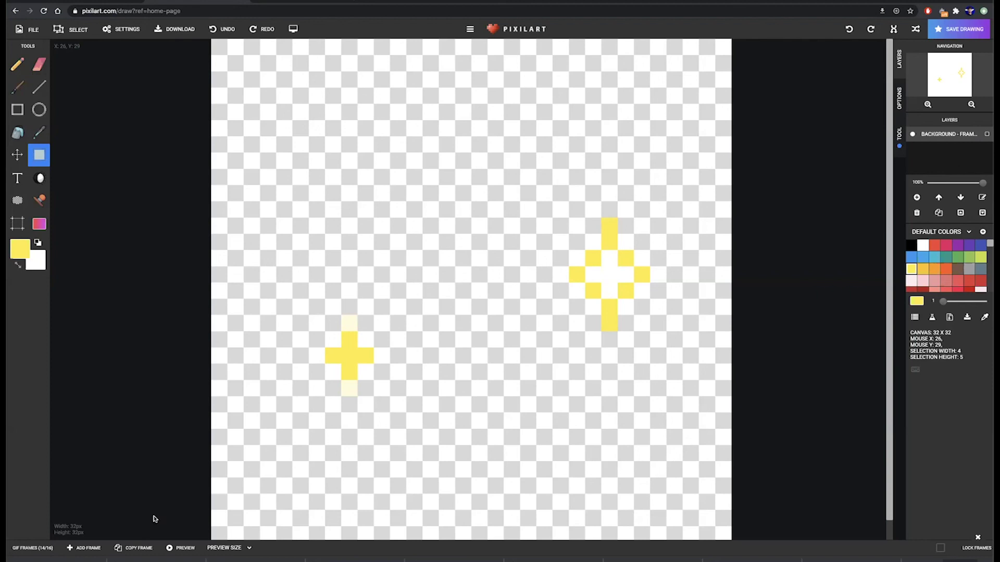
# Preview the finished sparkle animation and close the preview
pyautogui.click(172, 550)
pyautogui.click(171, 549)
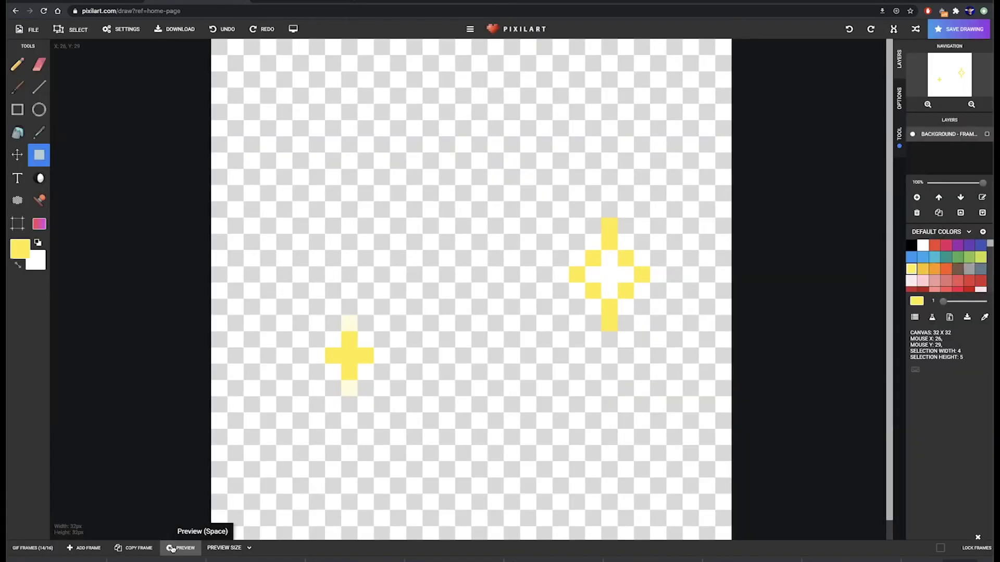
pyautogui.click(172, 550)
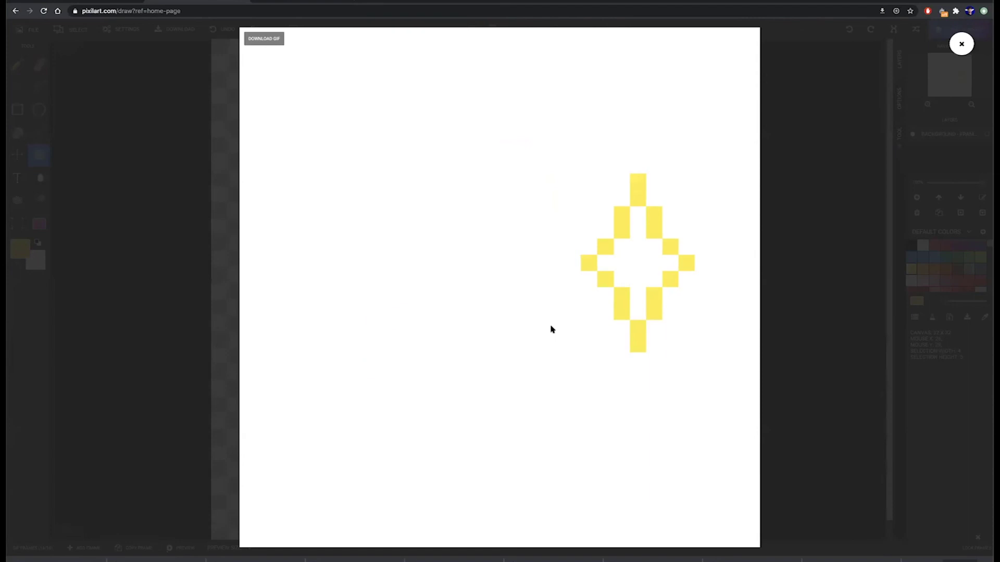
pyautogui.click(147, 336)
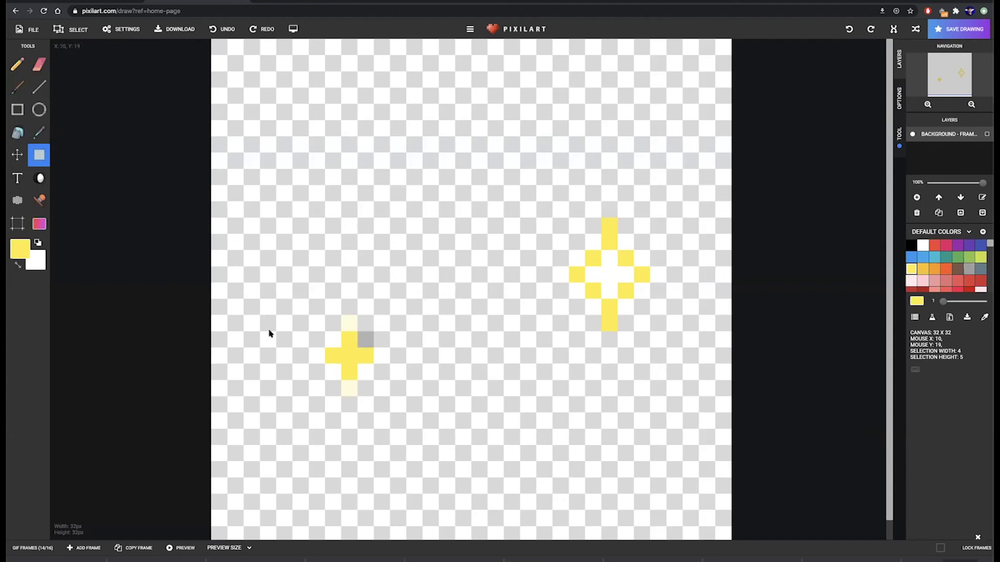
# Create a new drawing using the 32x32 preset
pyautogui.click(21, 31)
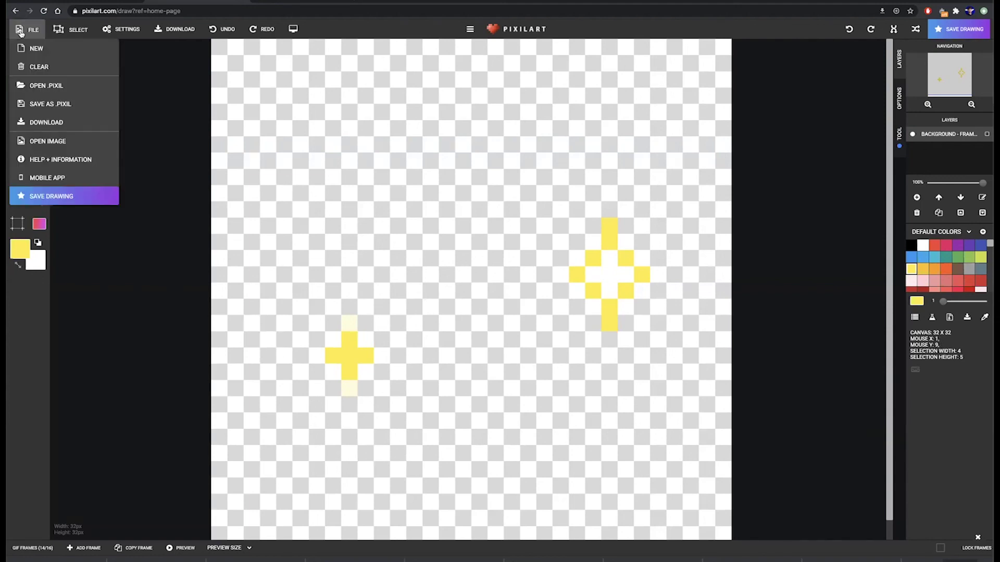
pyautogui.click(36, 49)
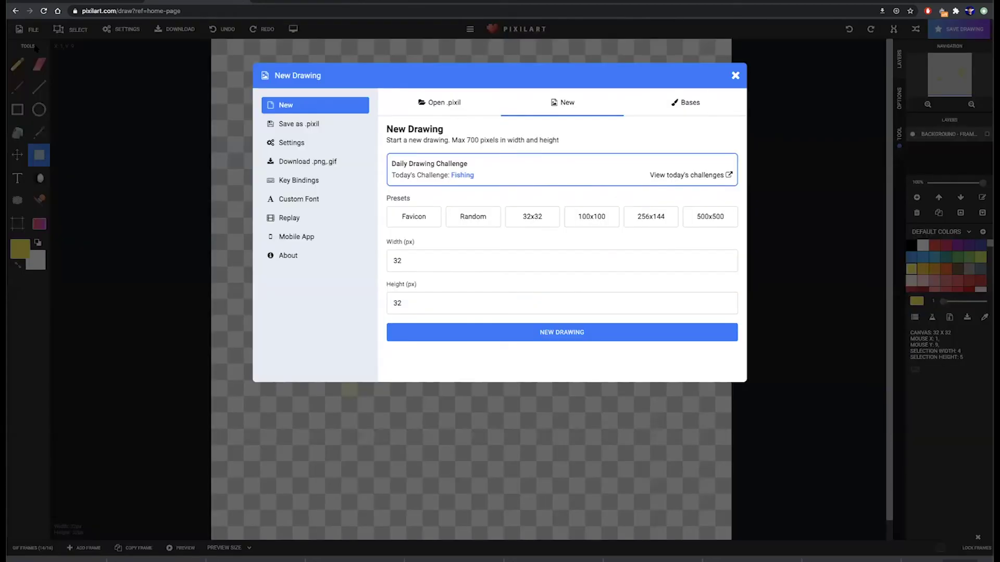
pyautogui.click(548, 219)
pyautogui.click(563, 331)
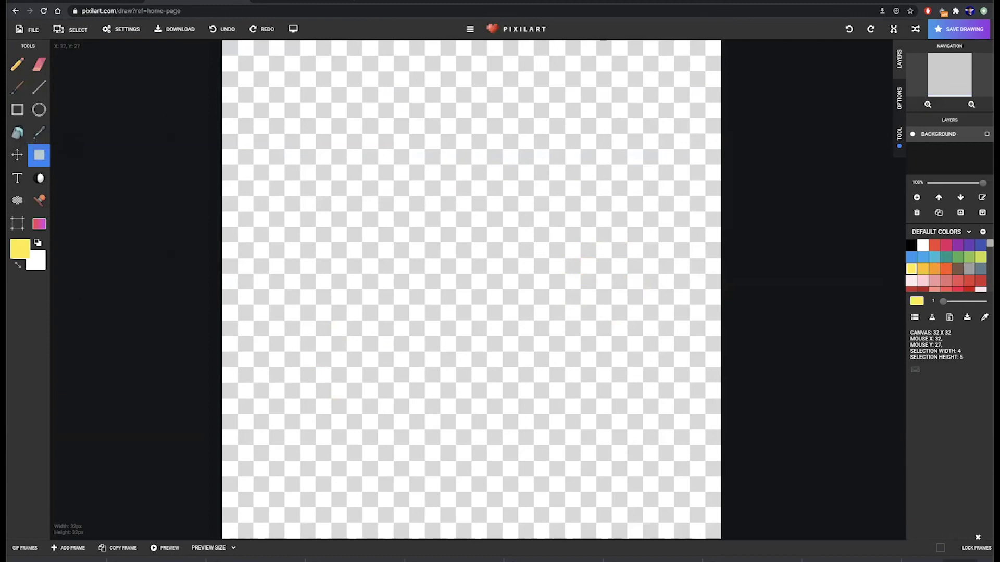
# Draw a yellow plus 3 pixels wide and 3 pixels tall near the canvas's upper middle with the Pencil tool
pyautogui.click(24, 548)
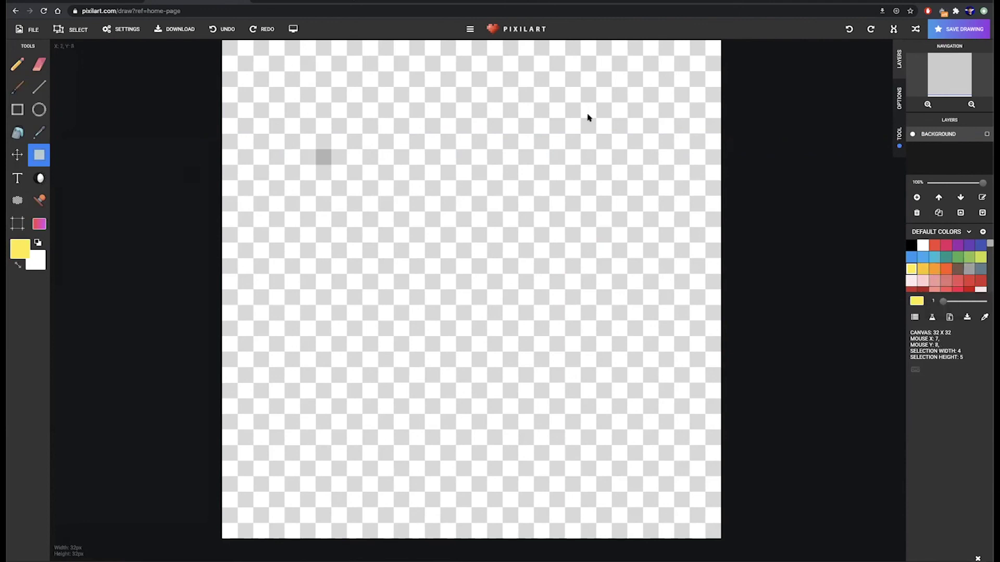
pyautogui.scroll(3, 587, 117)
pyautogui.scroll(-3, 587, 117)
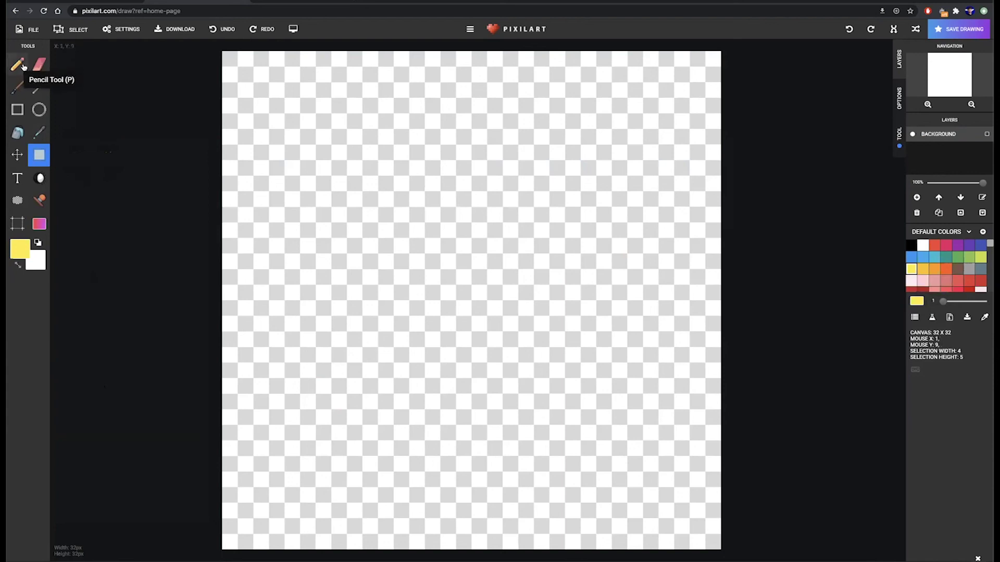
pyautogui.click(24, 66)
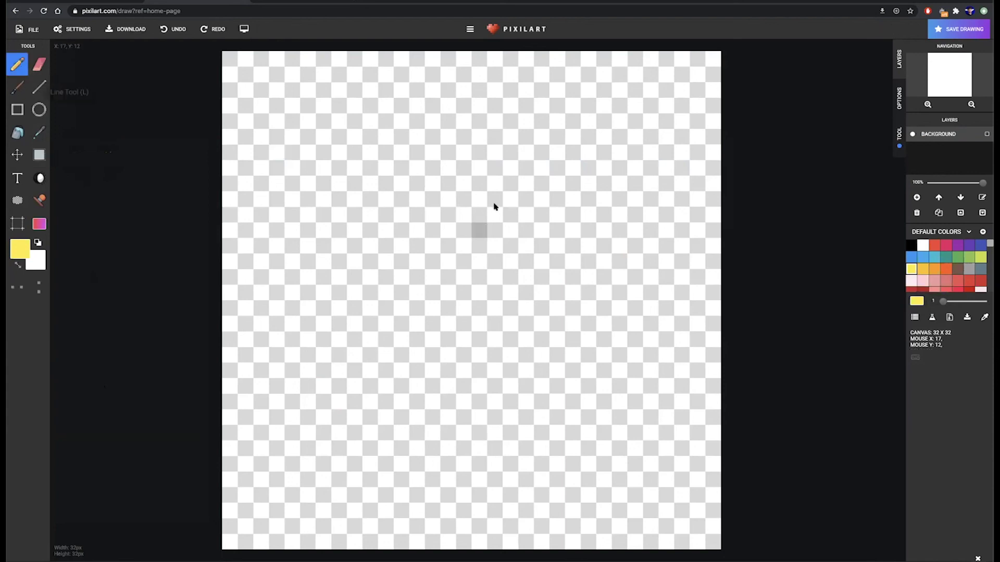
pyautogui.moveTo(467, 157); pyautogui.dragTo(491, 151)
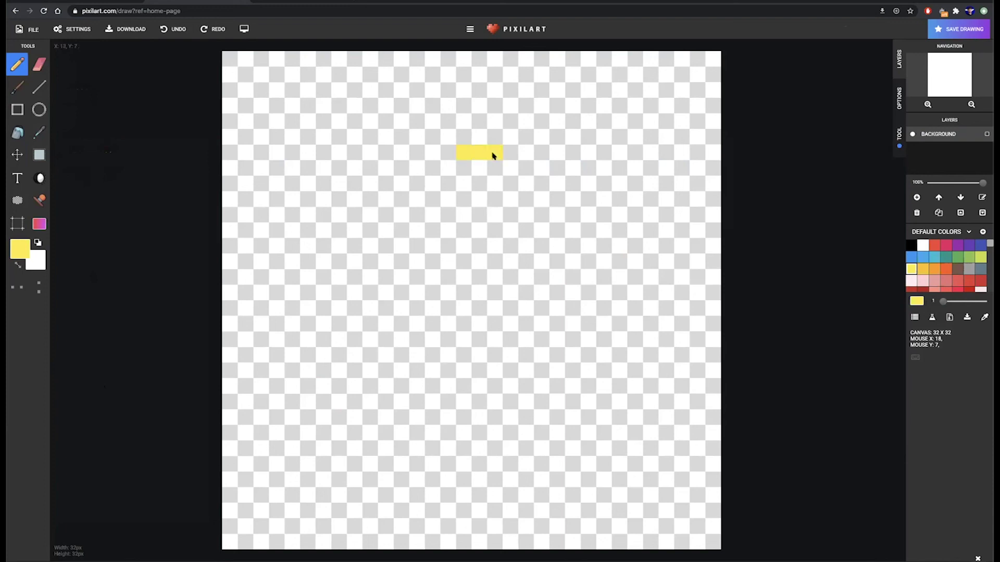
pyautogui.click(478, 137)
pyautogui.click(479, 164)
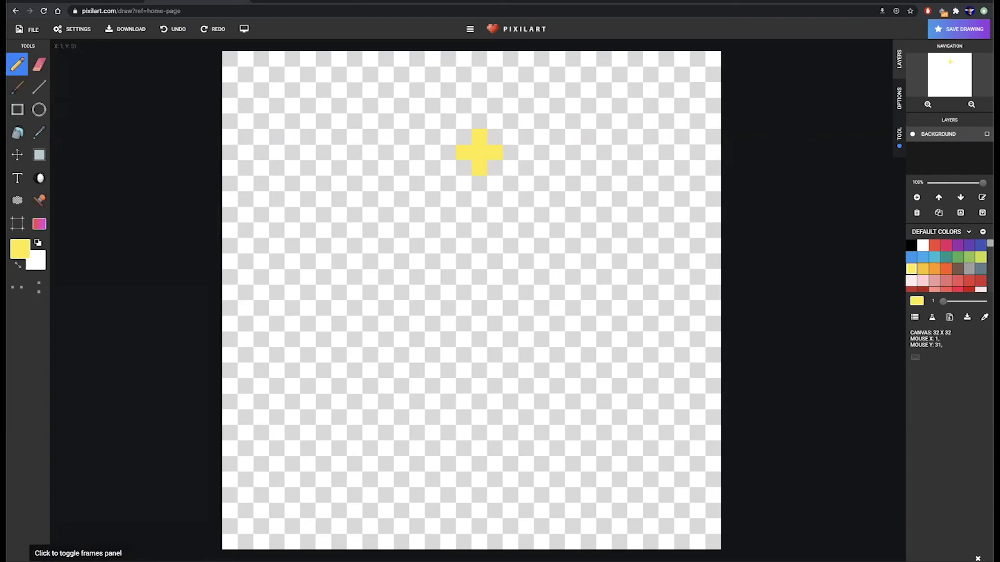
# Add a second frame and draw a yellow cross 5 pixels tall and 3 wide with a white centre pixel over the first plus
pyautogui.click(26, 555)
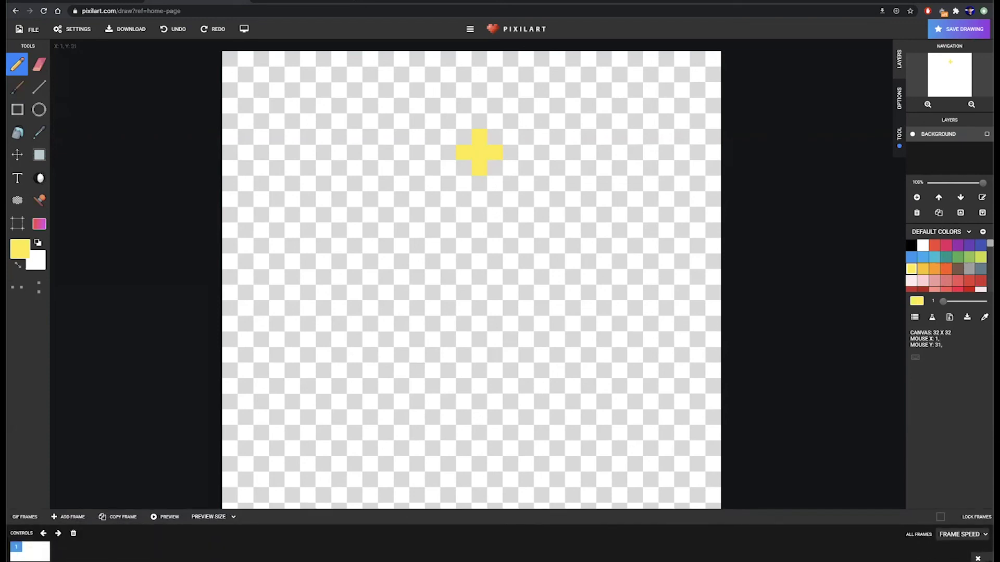
pyautogui.click(61, 519)
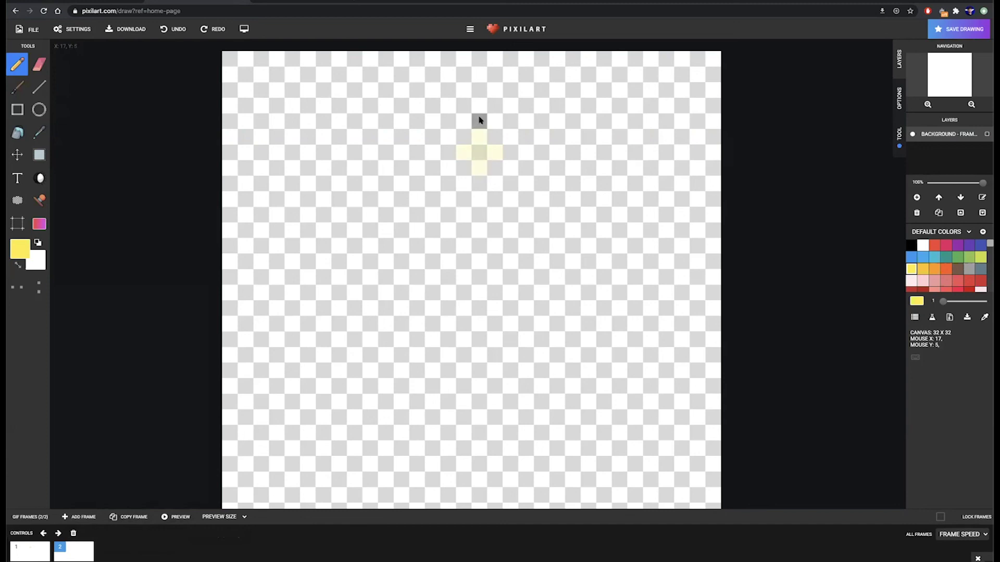
pyautogui.moveTo(480, 121)
pyautogui.mouseDown()
pyautogui.moveTo(477, 183)
pyautogui.moveTo(474, 164)
pyautogui.mouseUp()
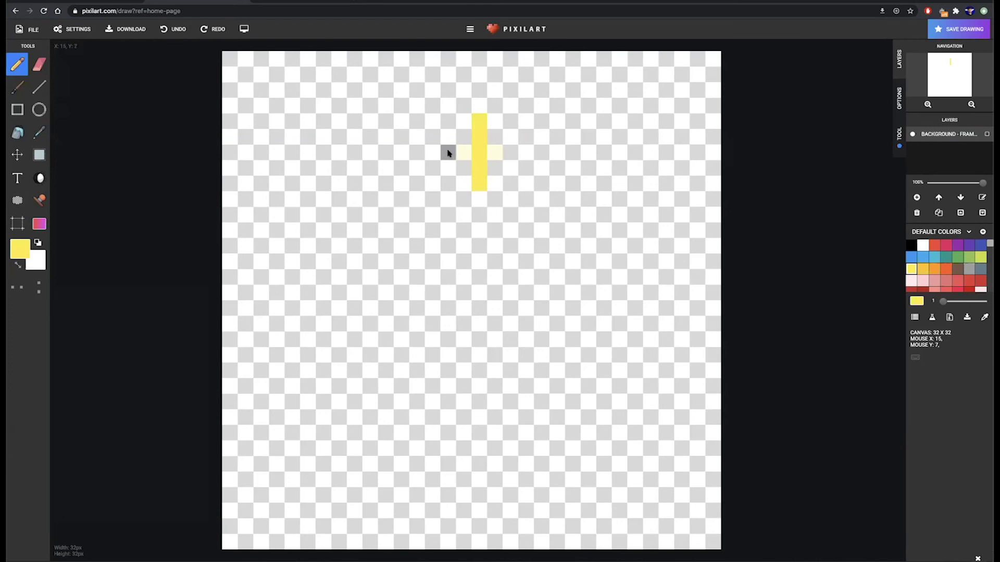
pyautogui.moveTo(450, 152); pyautogui.dragTo(504, 152)
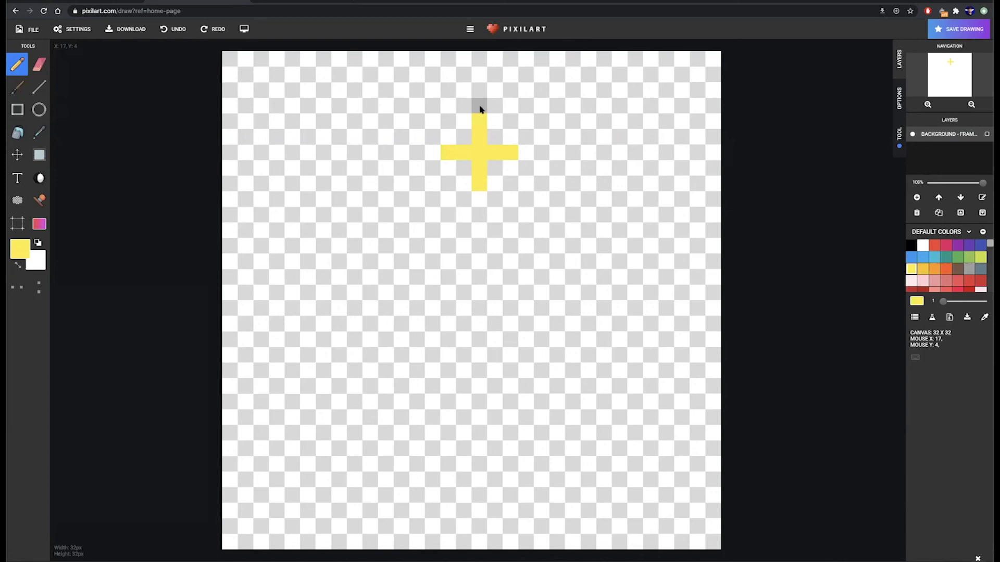
pyautogui.hotkey('ctrl', 'z')
pyautogui.click(464, 152)
pyautogui.click(41, 260)
pyautogui.click(479, 152)
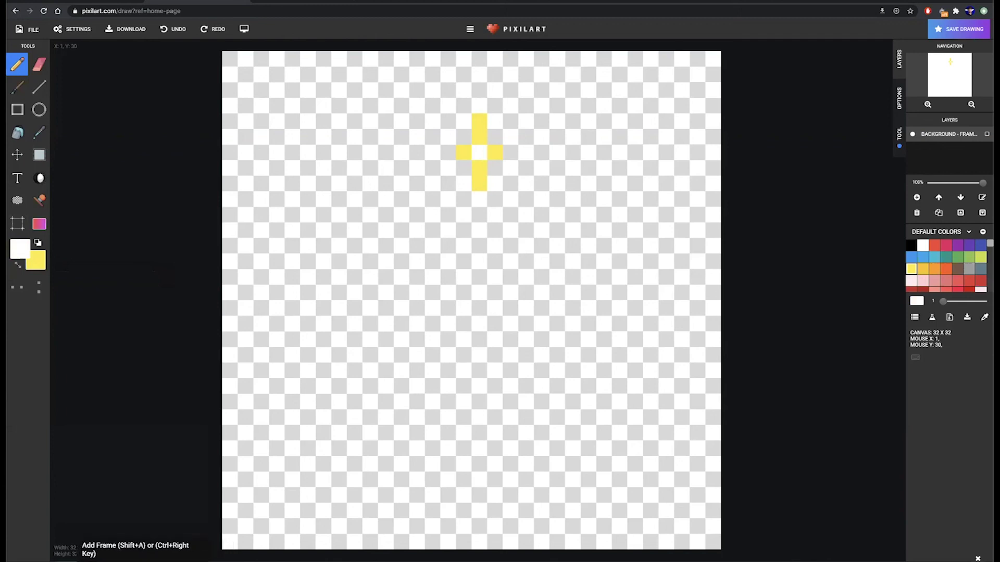
# Add a third frame and draw a solid yellow star 7 pixels tall and 5 wide around a 3x3 core
pyautogui.click(73, 551)
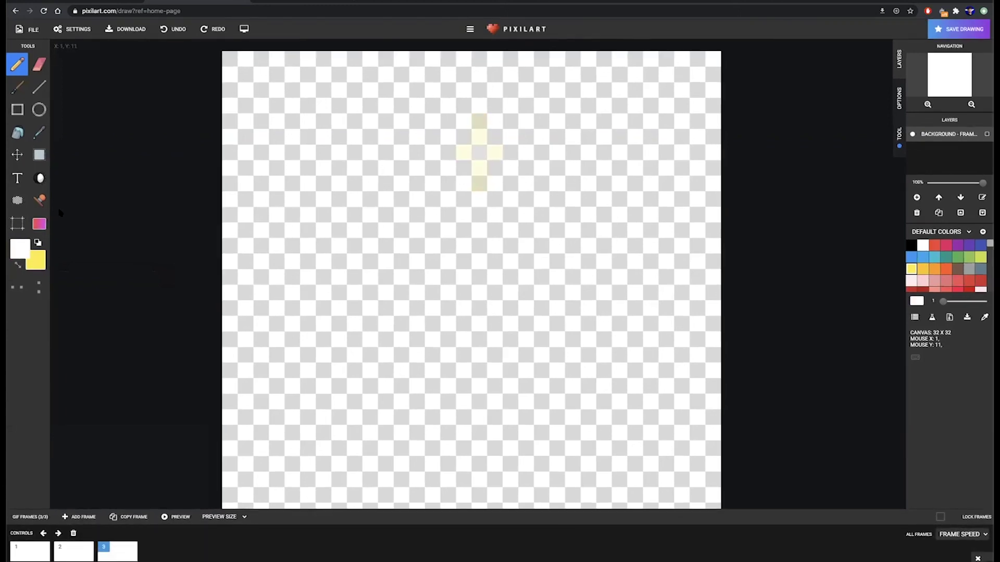
pyautogui.click(38, 243)
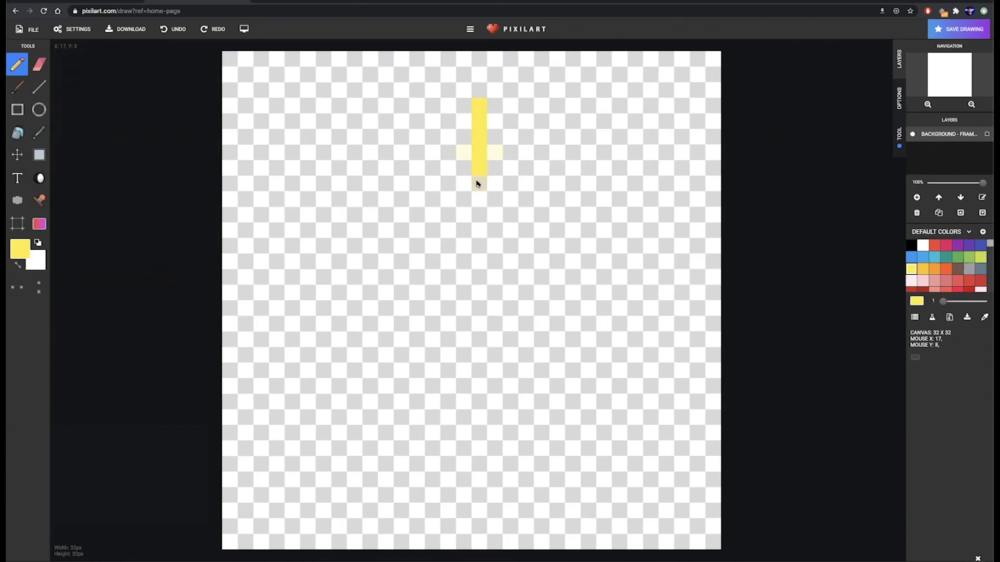
pyautogui.scroll(3, 453, 156)
pyautogui.scroll(-3, 453, 152)
pyautogui.moveTo(447, 151); pyautogui.dragTo(487, 155)
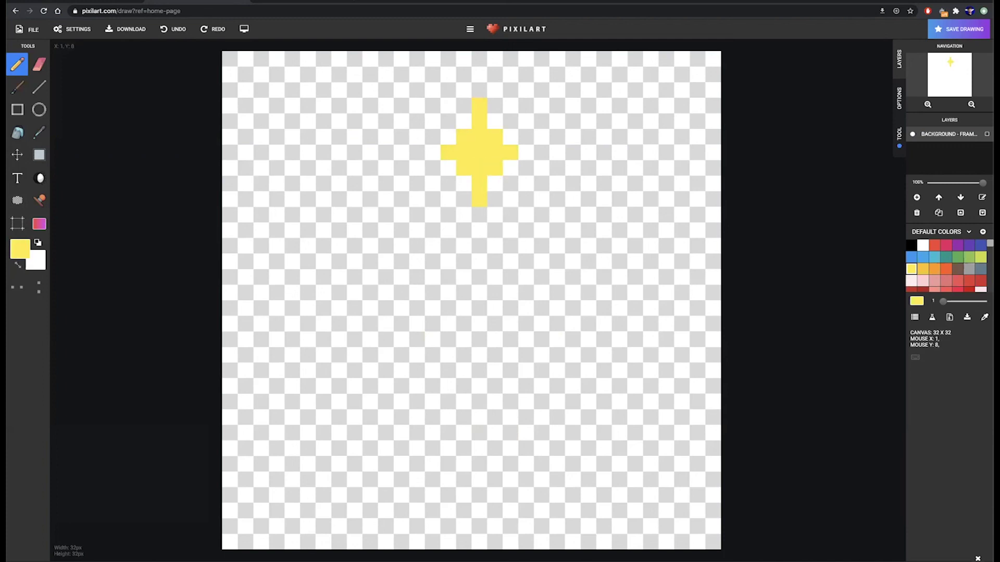
# Paint a white plus 3 pixels wide and tall in the centre of the third frame's star
pyautogui.click(17, 265)
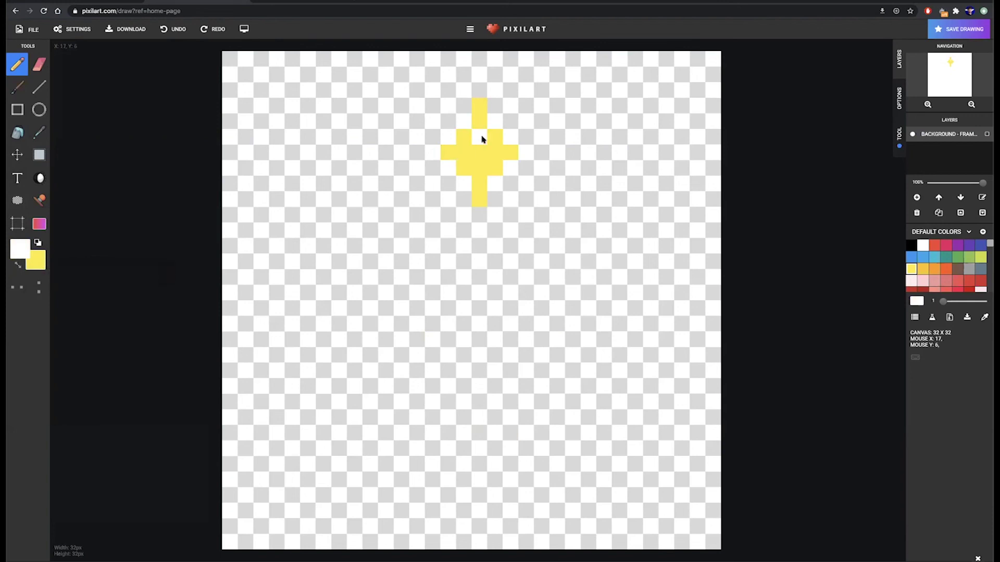
pyautogui.click(481, 167)
pyautogui.click(463, 152)
pyautogui.click(494, 152)
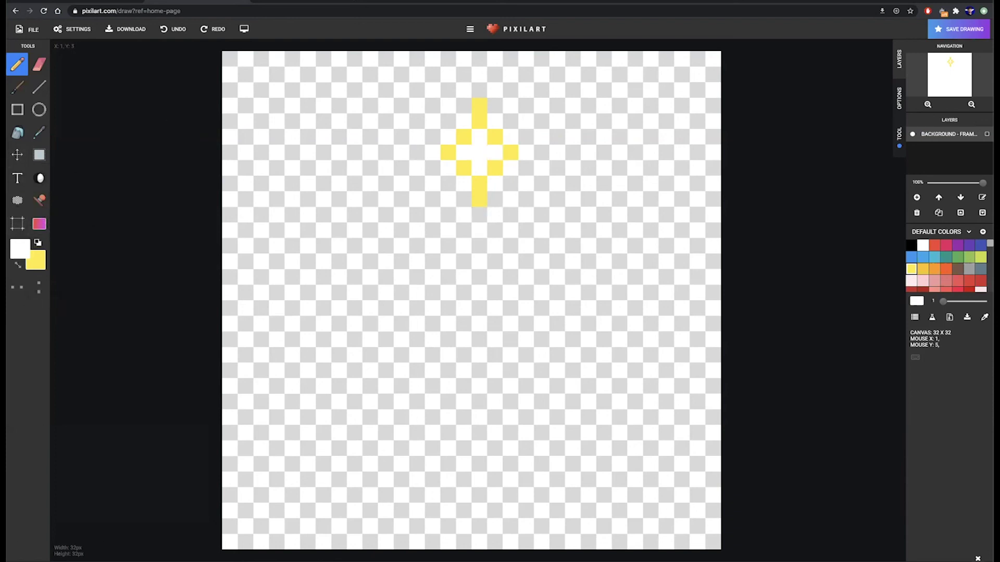
# Add a fourth frame and draw a yellow cross 9 pixels tall and 7 wide centred on the previous star
pyautogui.click(21, 560)
pyautogui.click(59, 534)
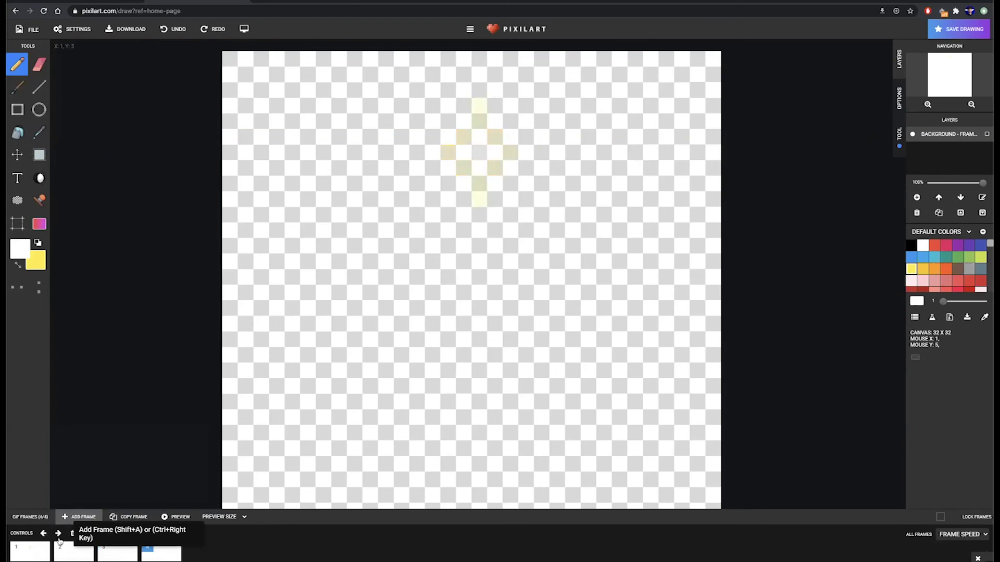
pyautogui.press('x')
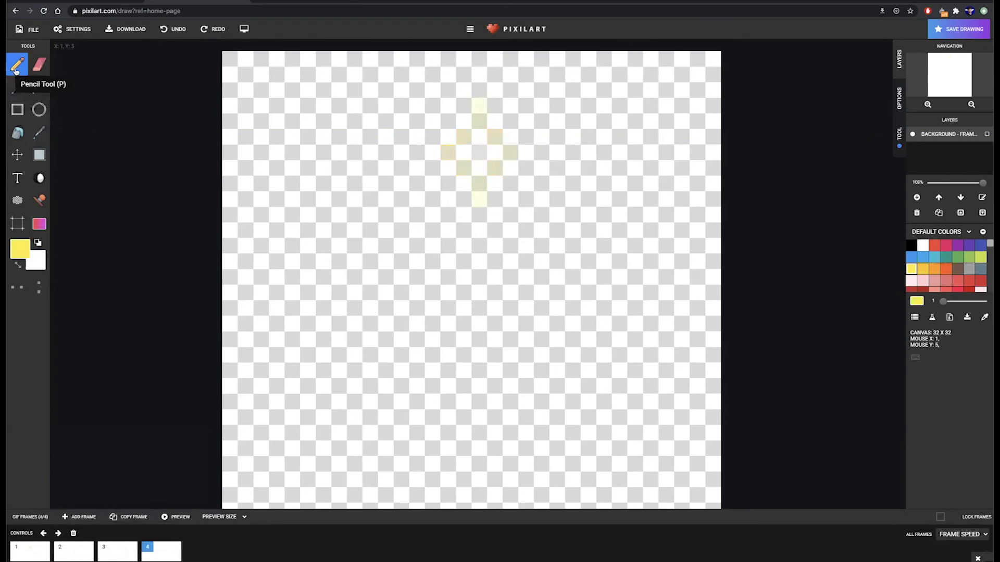
pyautogui.click(15, 70)
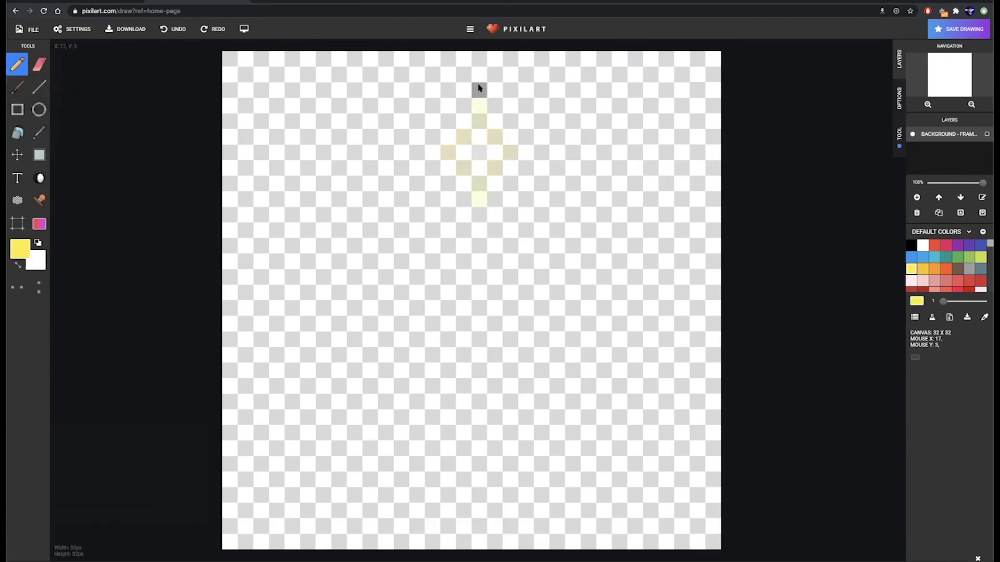
pyautogui.moveTo(481, 177); pyautogui.dragTo(479, 208)
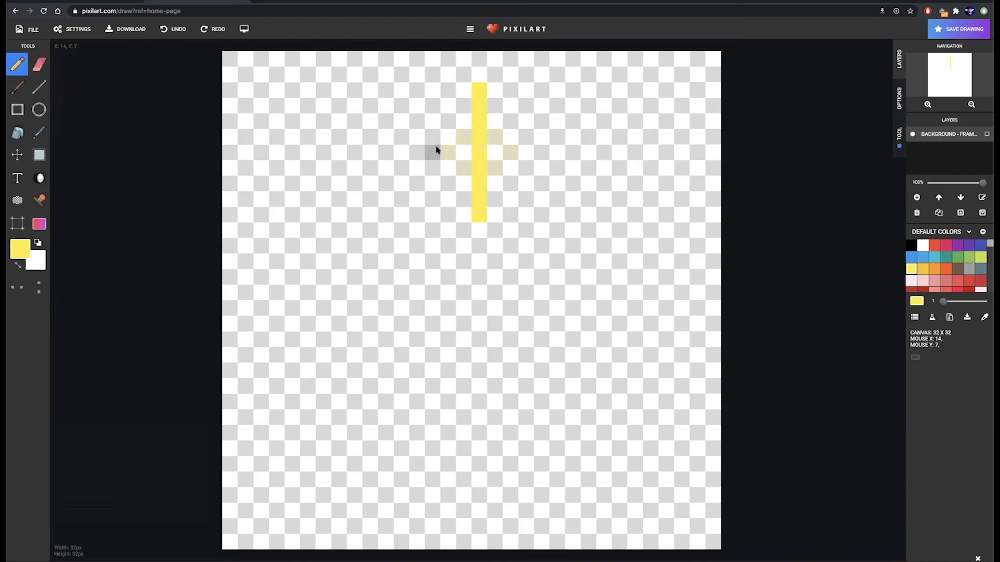
pyautogui.moveTo(440, 149); pyautogui.dragTo(522, 152)
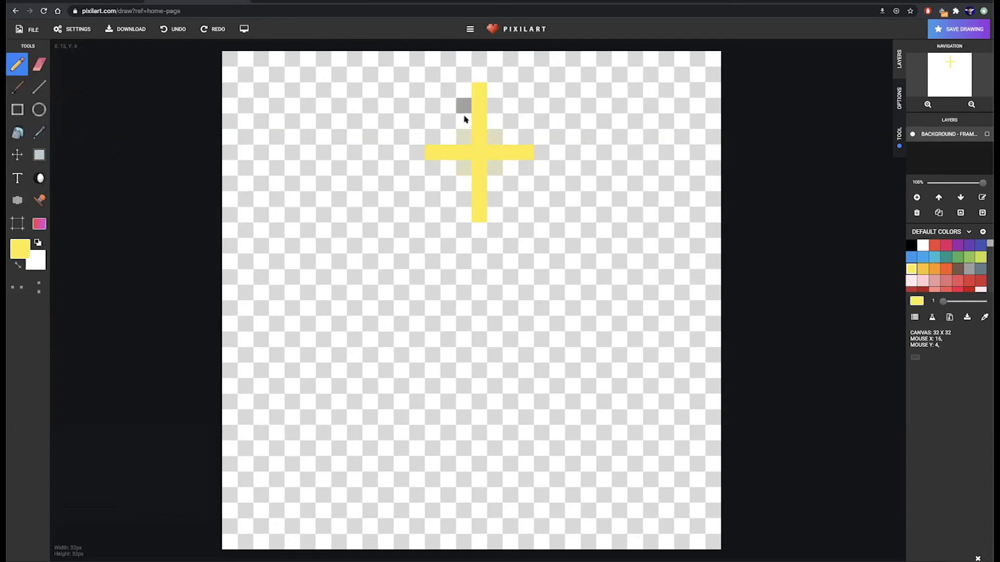
# Fill the corners between the cross's arms with stepped yellow pixels to form a solid diamond-shaped star
pyautogui.click(461, 138)
pyautogui.click(492, 122)
pyautogui.click(506, 139)
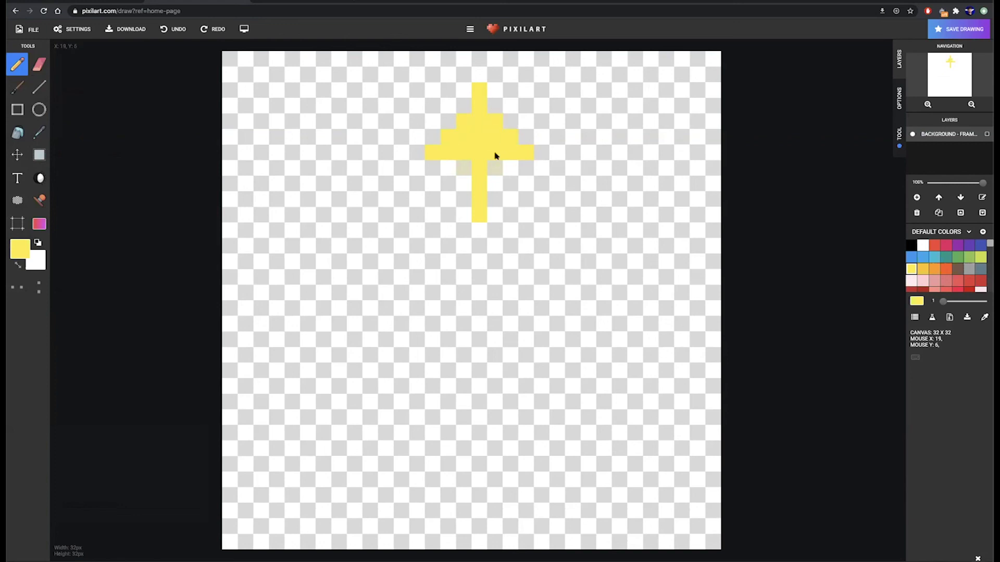
pyautogui.click(462, 166)
pyautogui.click(470, 181)
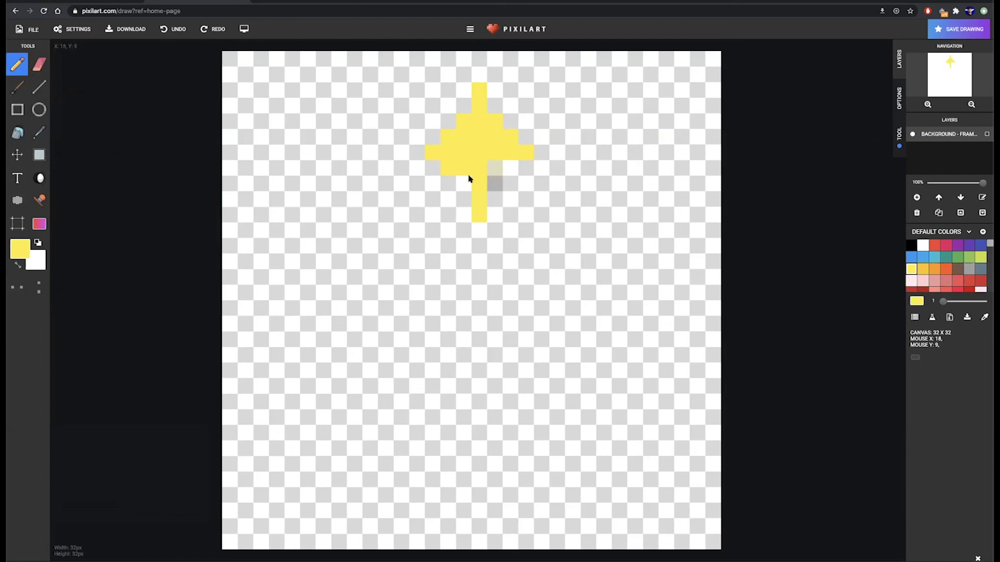
pyautogui.click(494, 179)
pyautogui.click(39, 64)
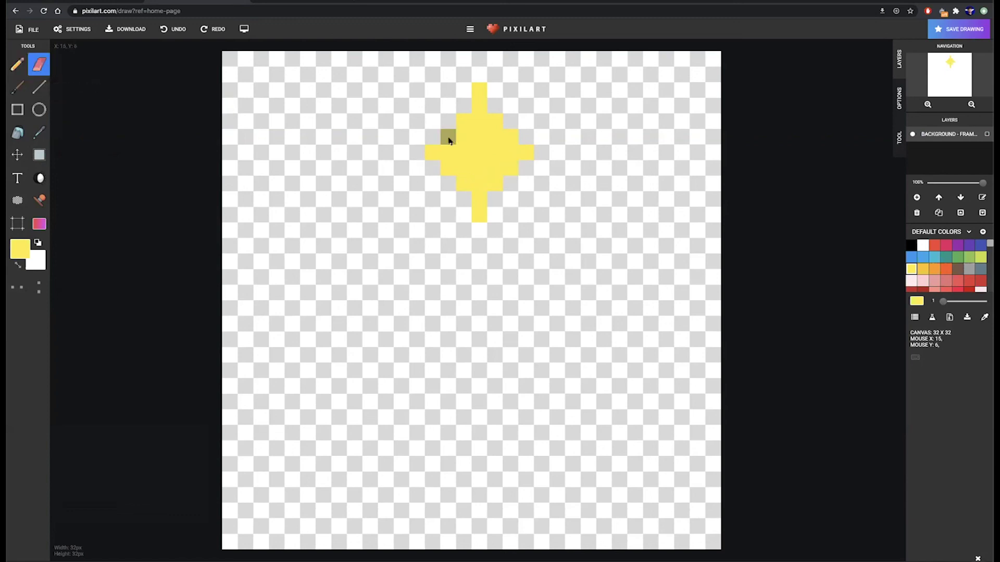
pyautogui.click(450, 172)
pyautogui.hotkey('ctrl', 'z')
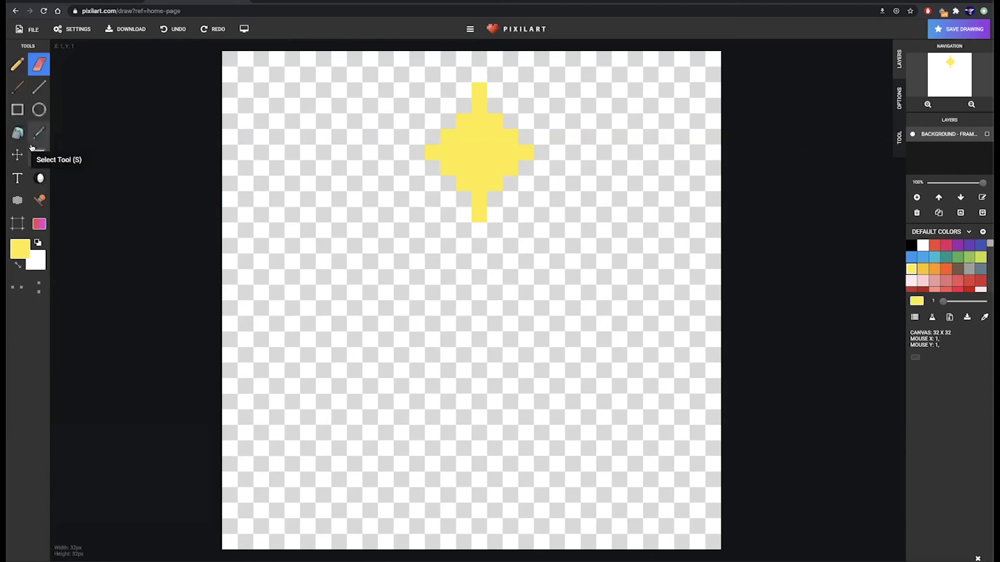
# Paint a white cross 5 pixels wide and 5 pixels tall inside the fourth frame's yellow star
pyautogui.press('x')
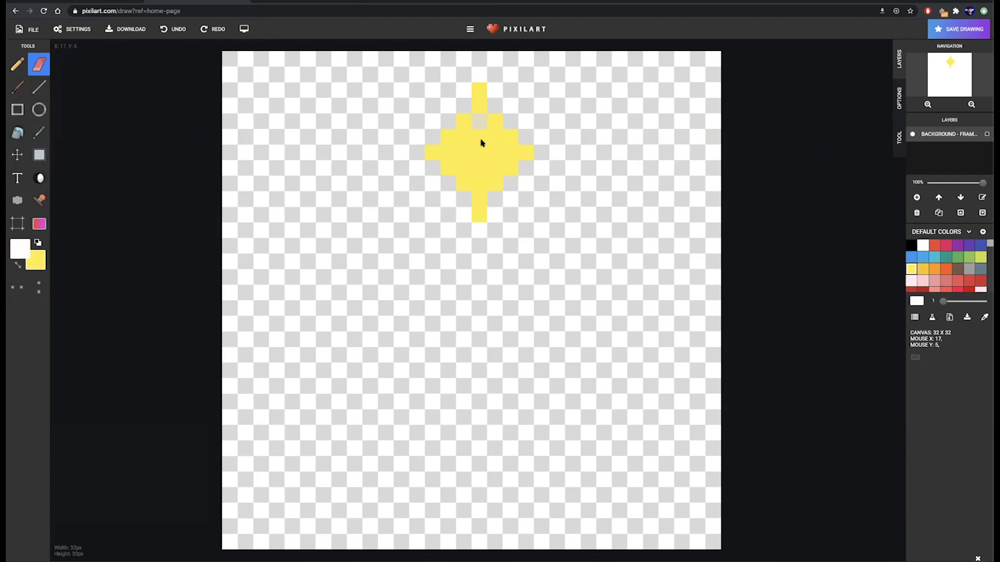
pyautogui.scroll(3, 480, 166)
pyautogui.scroll(-3, 477, 163)
pyautogui.click(22, 76)
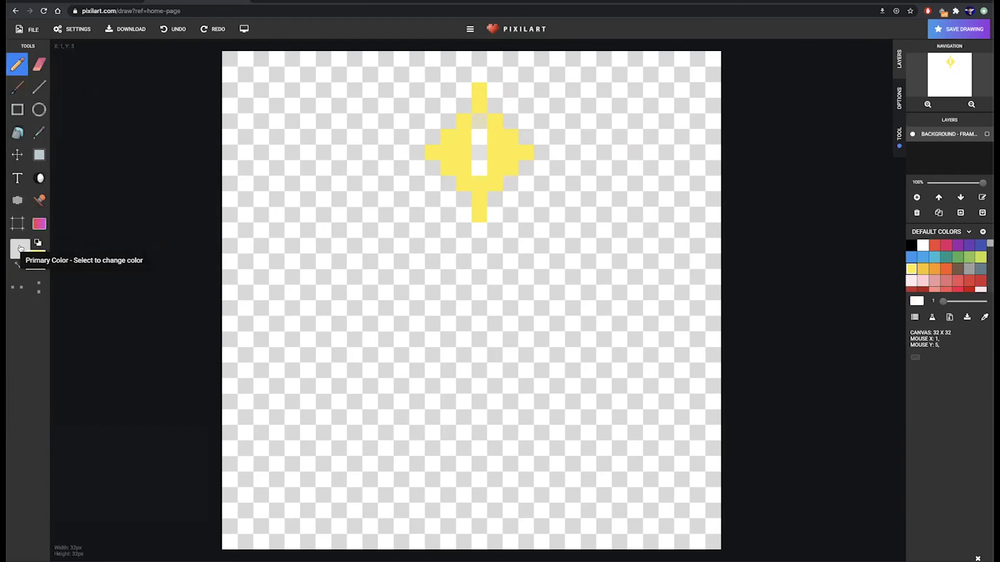
pyautogui.moveTo(475, 125)
pyautogui.mouseDown()
pyautogui.moveTo(475, 177)
pyautogui.moveTo(504, 155)
pyautogui.mouseUp()
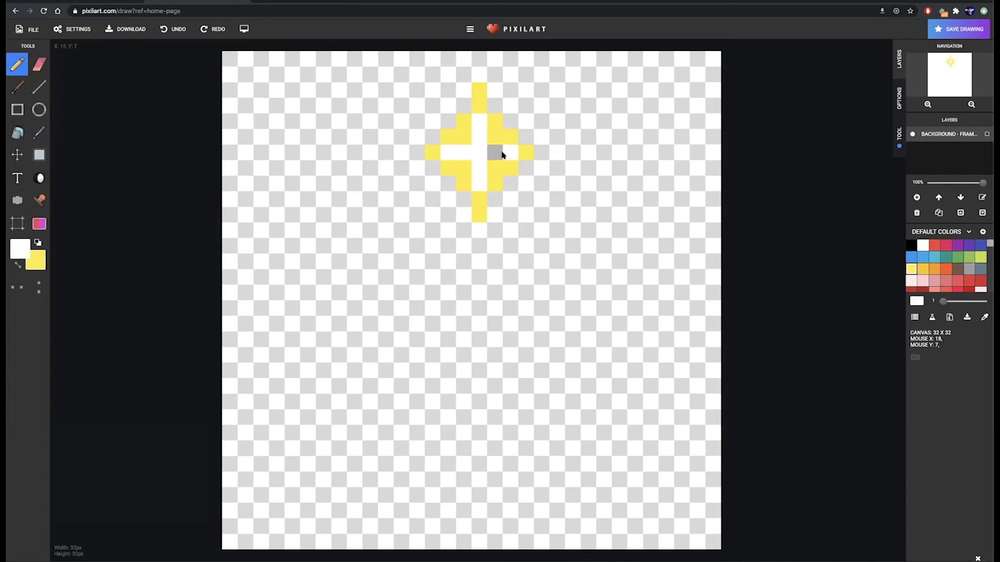
pyautogui.hotkey('ctrl', 'z')
pyautogui.click(448, 152)
# Fill the star's four remaining inner pixels white, leaving only the yellow outline, and make yellow the primary colour again
pyautogui.click(464, 137)
pyautogui.click(496, 137)
pyautogui.click(464, 168)
pyautogui.click(495, 168)
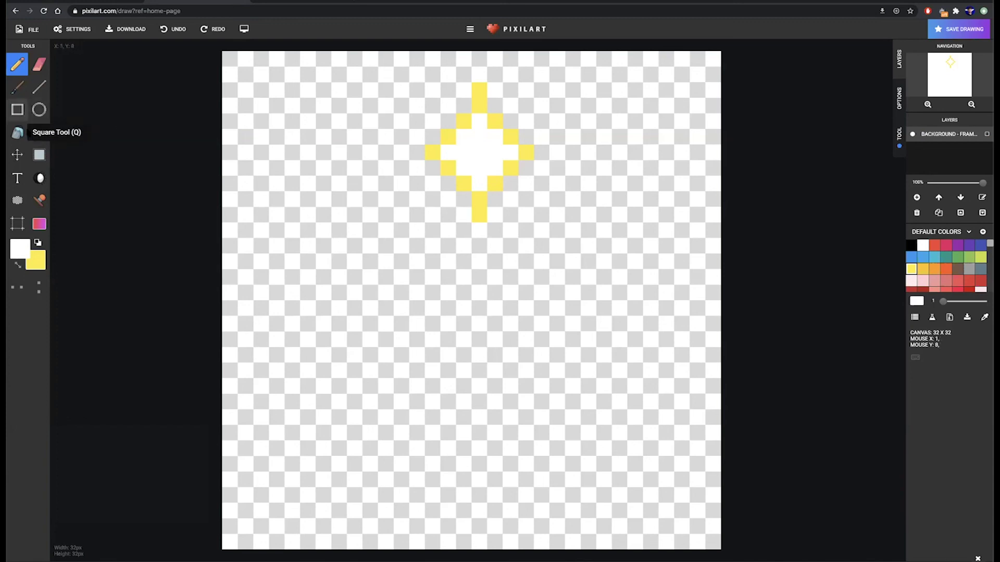
pyautogui.press('x')
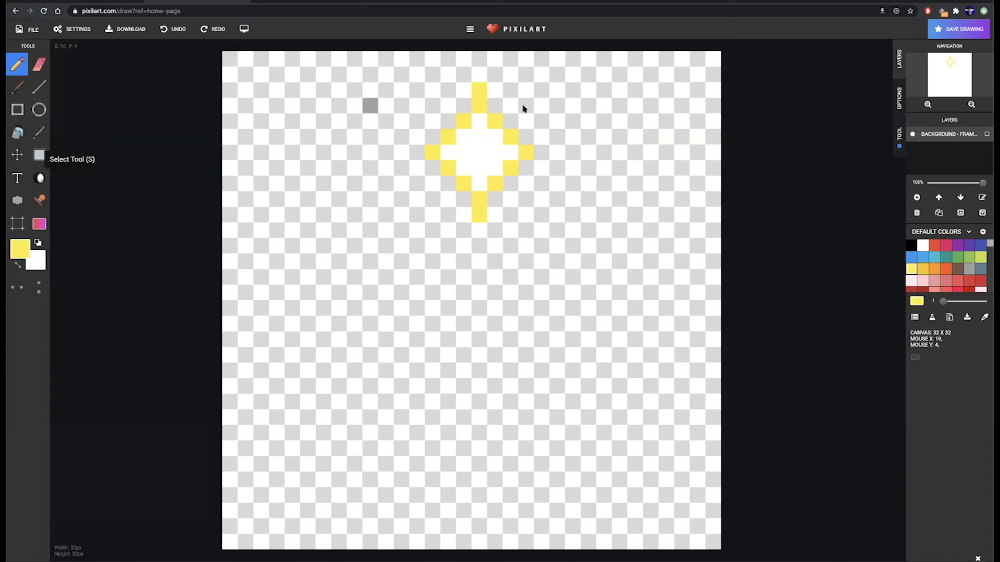
# Extend the fourth frame's star by one yellow pixel at its upper and lower tips and erase the stray pixel beside the lower arm
pyautogui.click(478, 75)
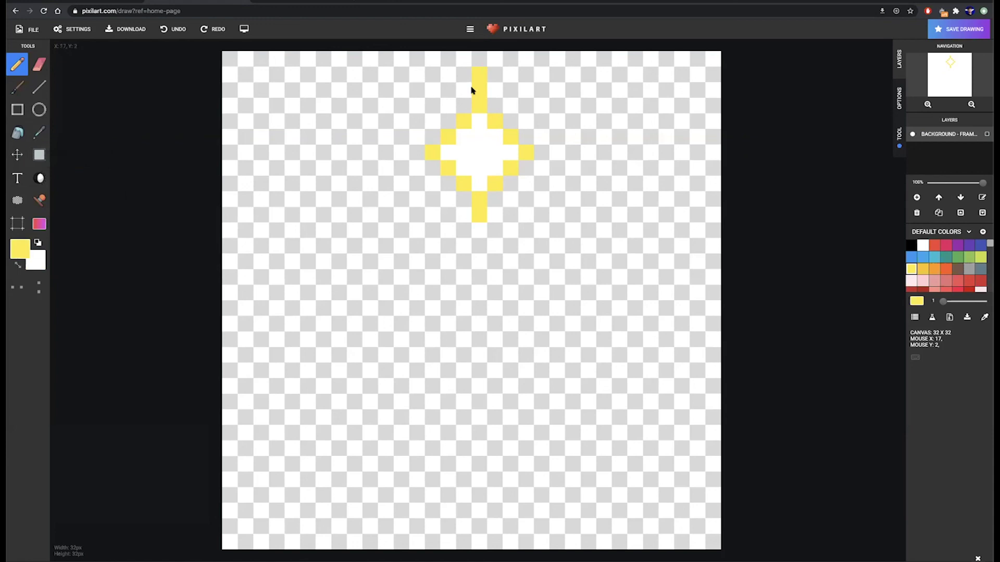
pyautogui.click(495, 110)
pyautogui.moveTo(478, 218); pyautogui.dragTo(498, 212)
pyautogui.click(39, 64)
pyautogui.click(497, 204)
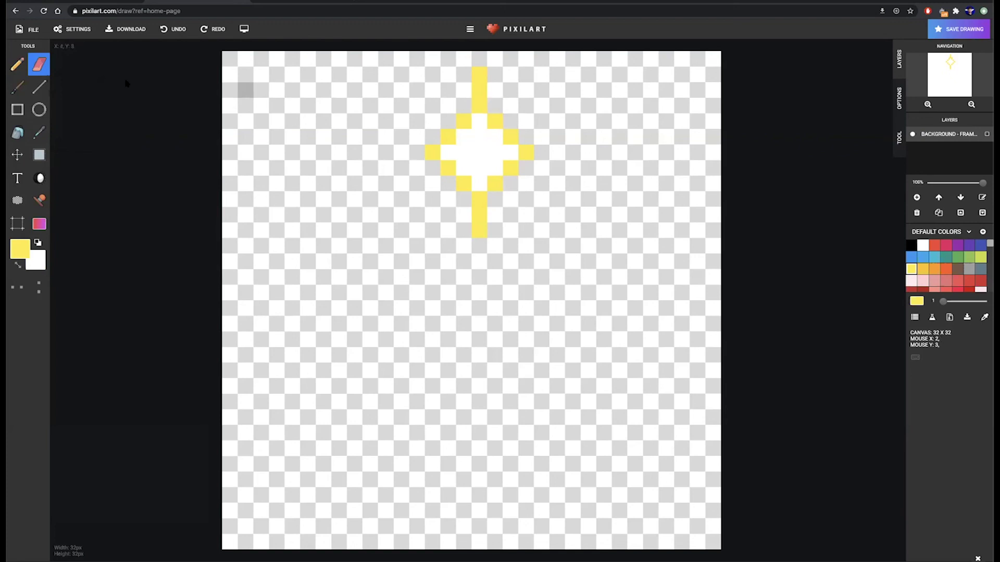
# Add yellow pixels on both sides of the upper and lower arms' inner ends and paint the pixel between each pair white
pyautogui.click(17, 64)
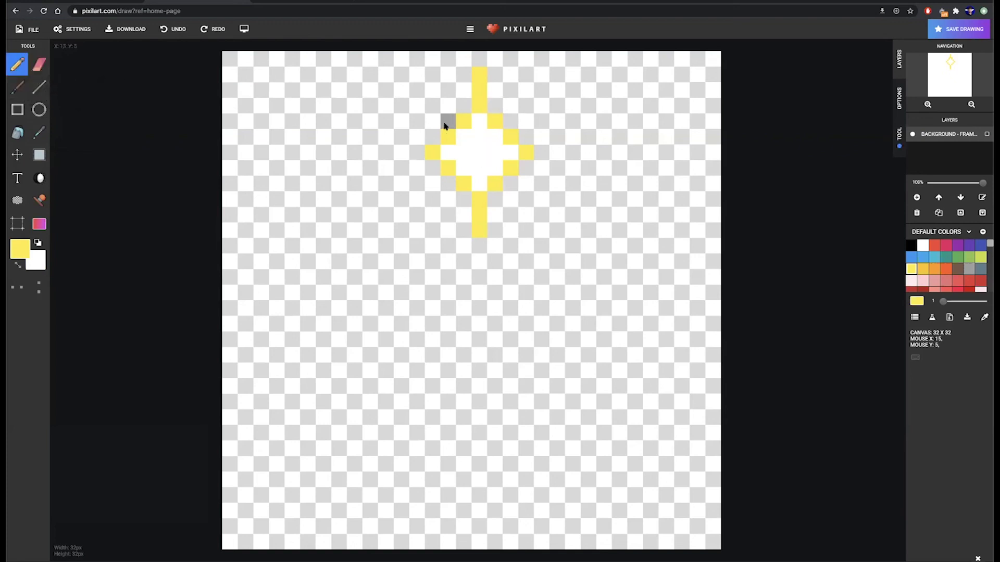
pyautogui.click(495, 104)
pyautogui.click(37, 243)
pyautogui.moveTo(475, 111); pyautogui.dragTo(491, 152)
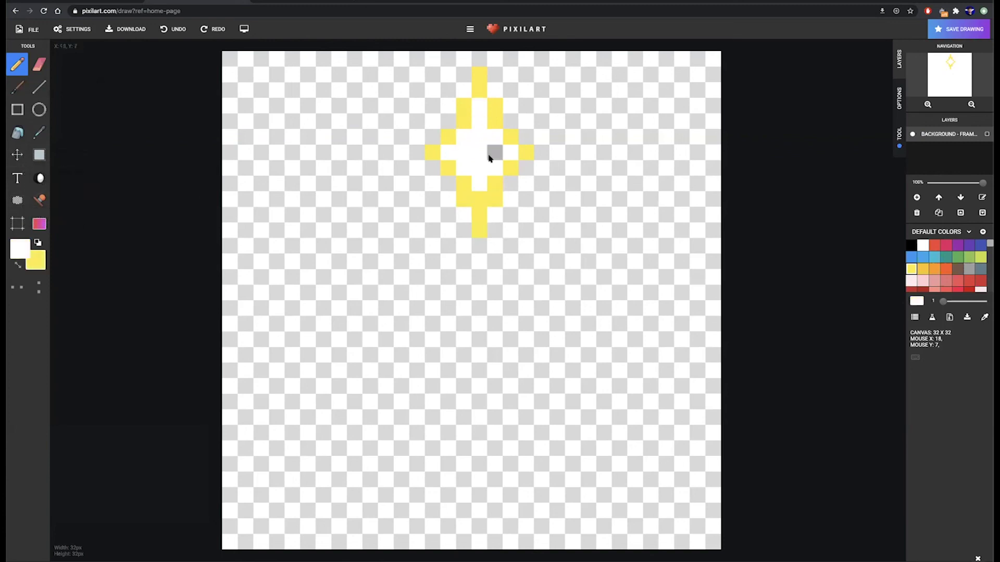
pyautogui.click(477, 198)
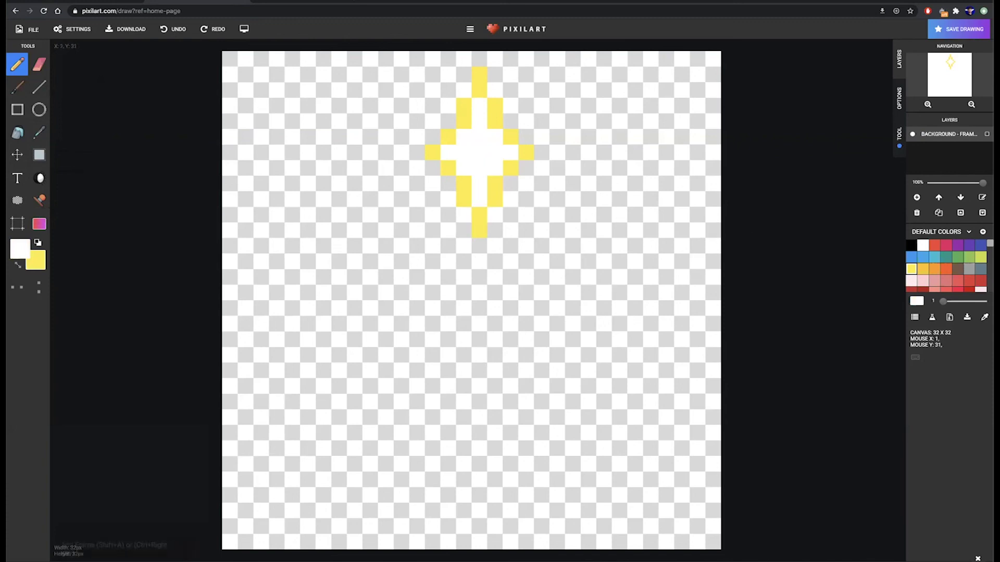
# Review the four frames, then paint the centre pixel of the first frame's yellow cross white
pyautogui.click(111, 551)
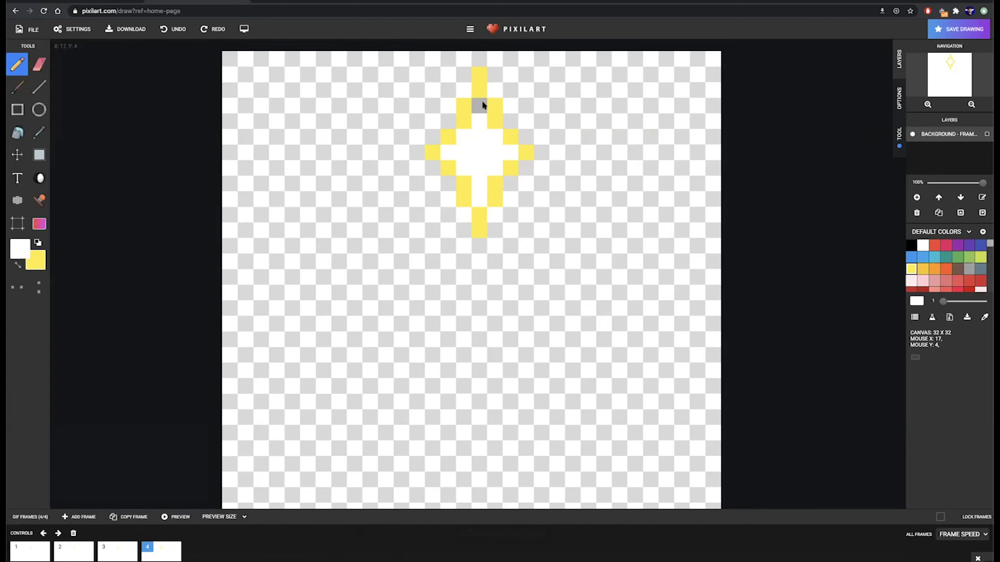
pyautogui.click(31, 553)
pyautogui.click(76, 555)
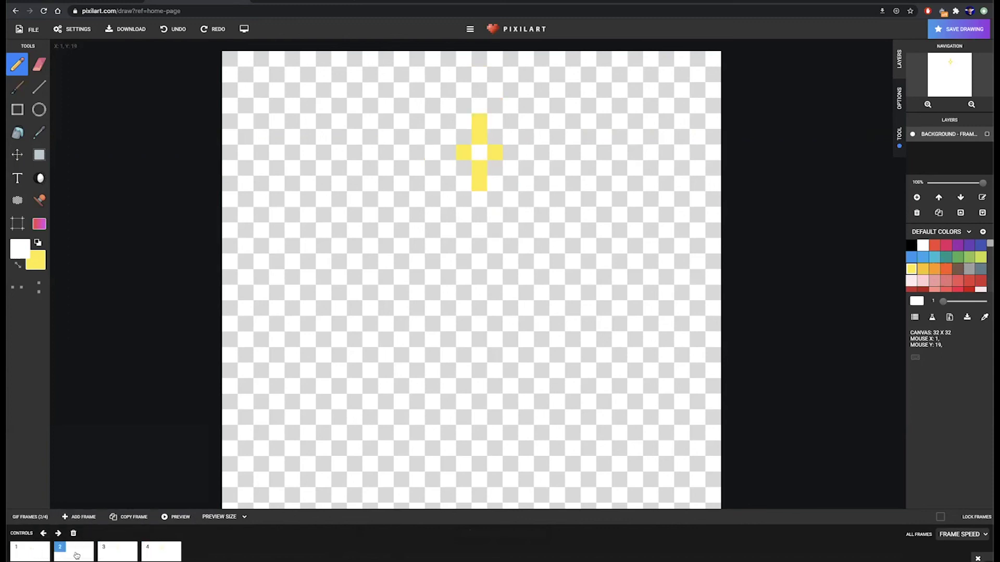
pyautogui.click(117, 551)
pyautogui.click(160, 550)
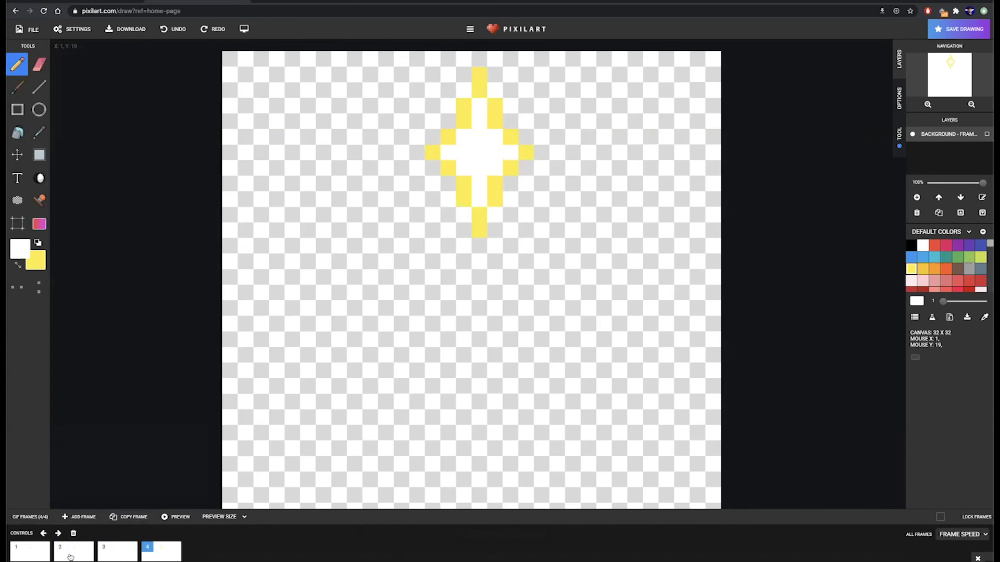
pyautogui.click(30, 552)
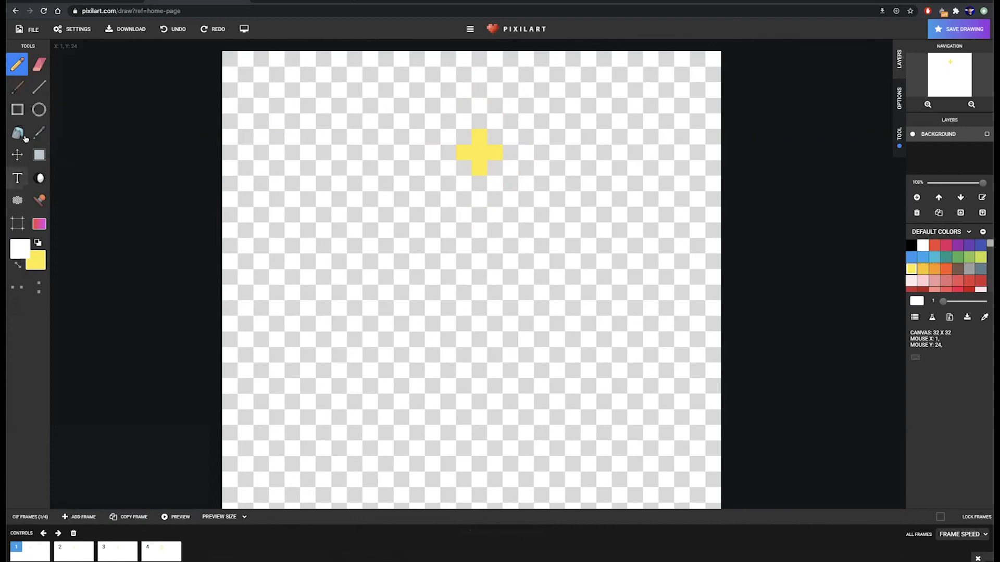
pyautogui.click(482, 151)
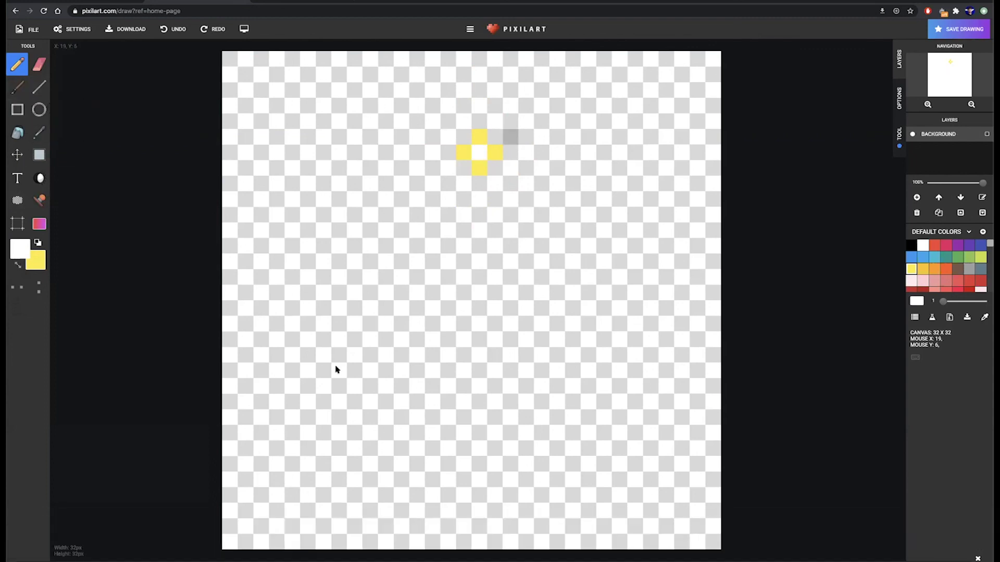
pyautogui.moveTo(78, 556)
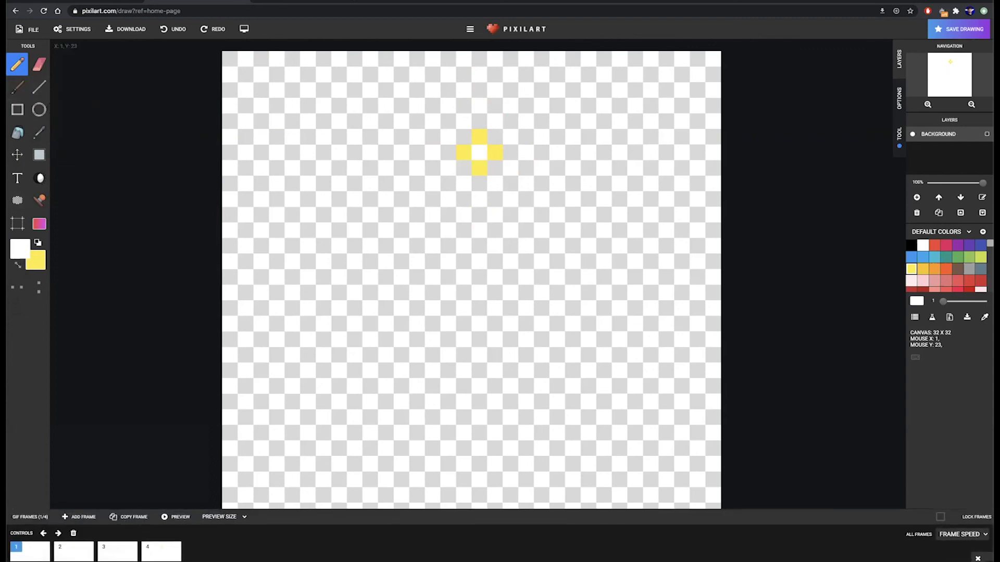
pyautogui.click(120, 518)
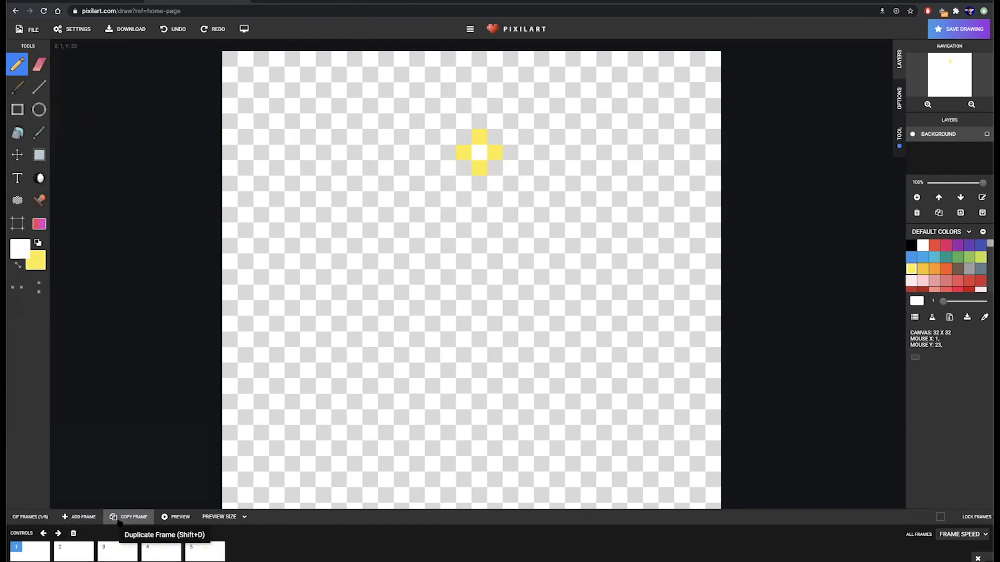
pyautogui.click(211, 556)
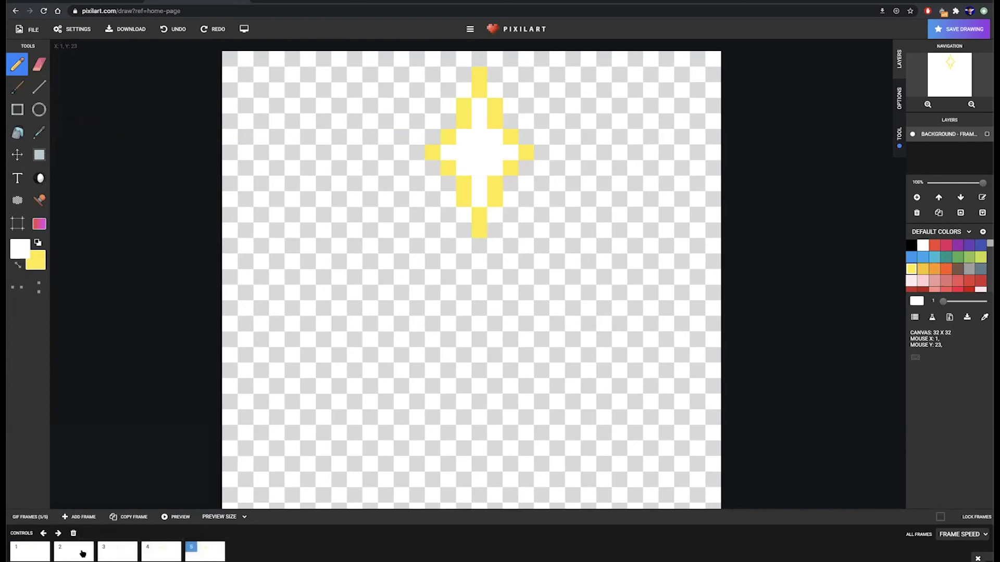
pyautogui.click(73, 534)
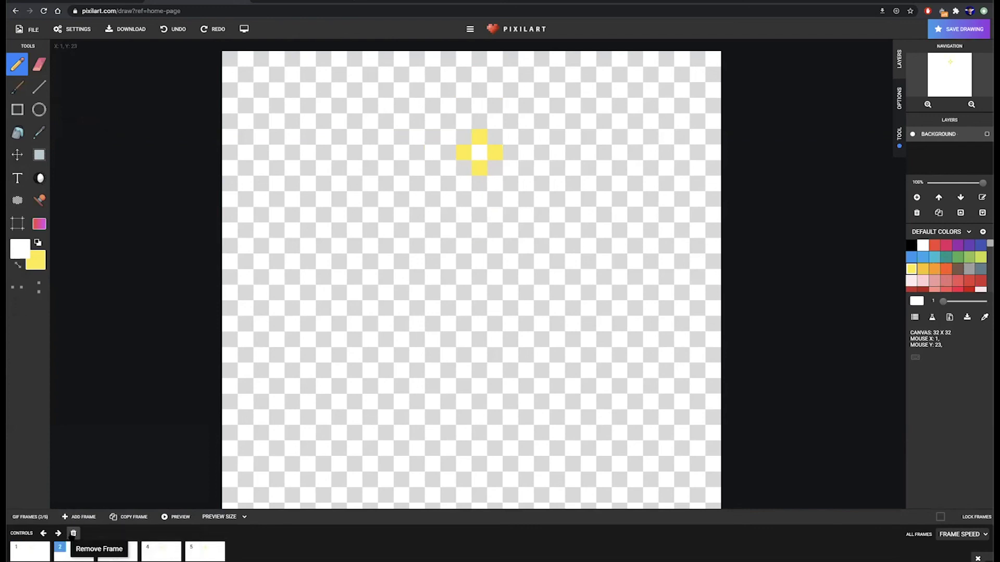
# Add a blank frame and move it to the start of the sequence, before the small cross
pyautogui.click(79, 518)
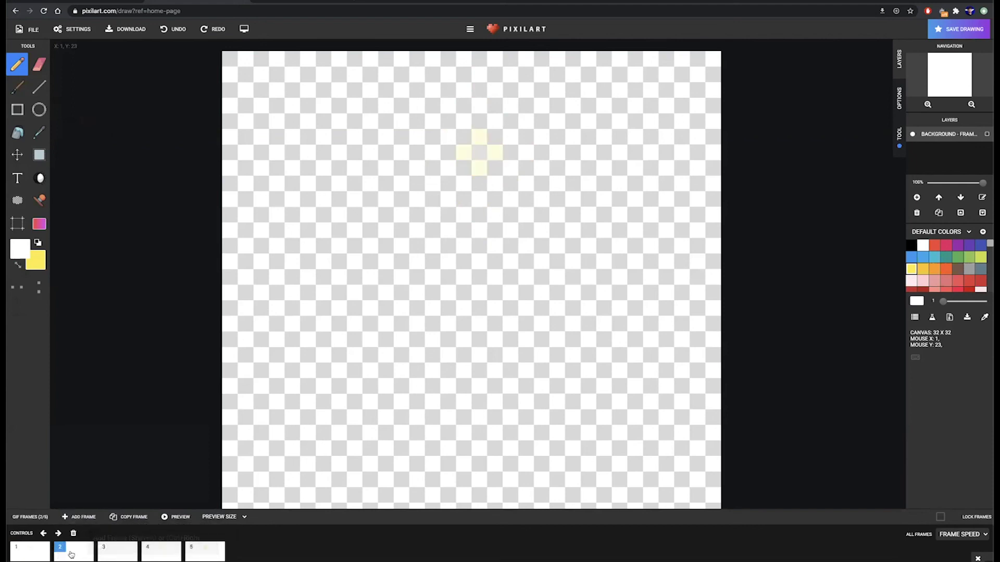
pyautogui.click(44, 534)
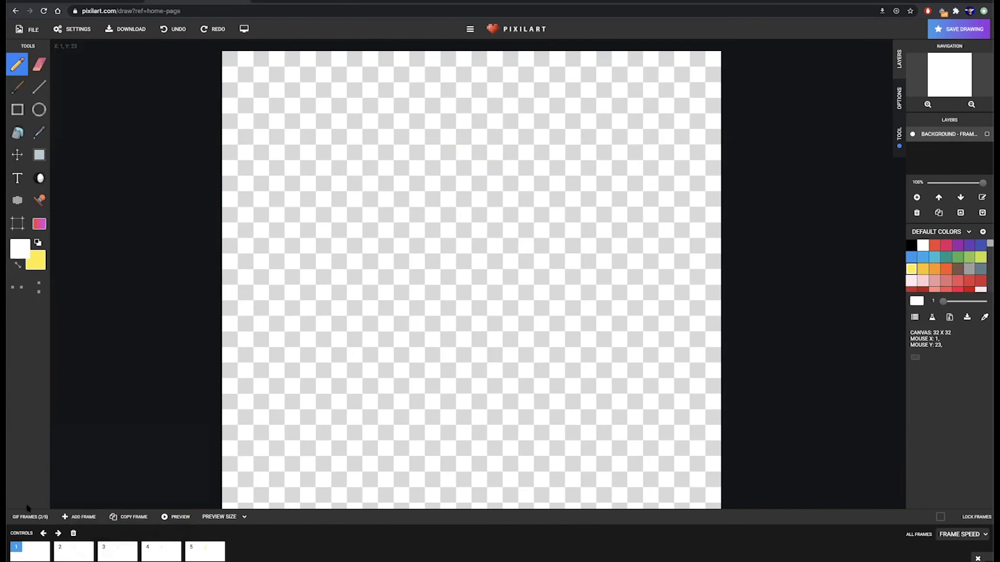
pyautogui.click(74, 554)
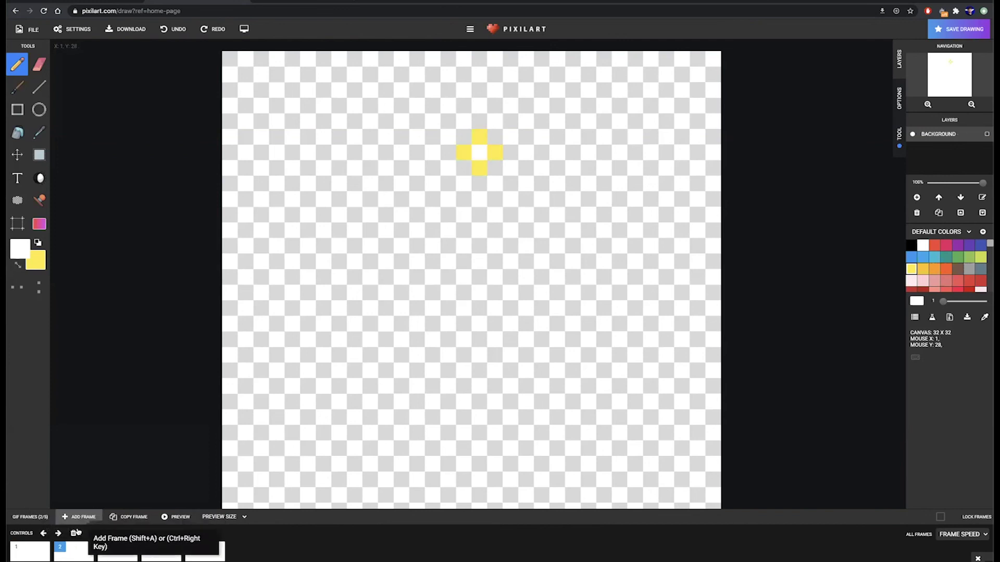
pyautogui.click(42, 559)
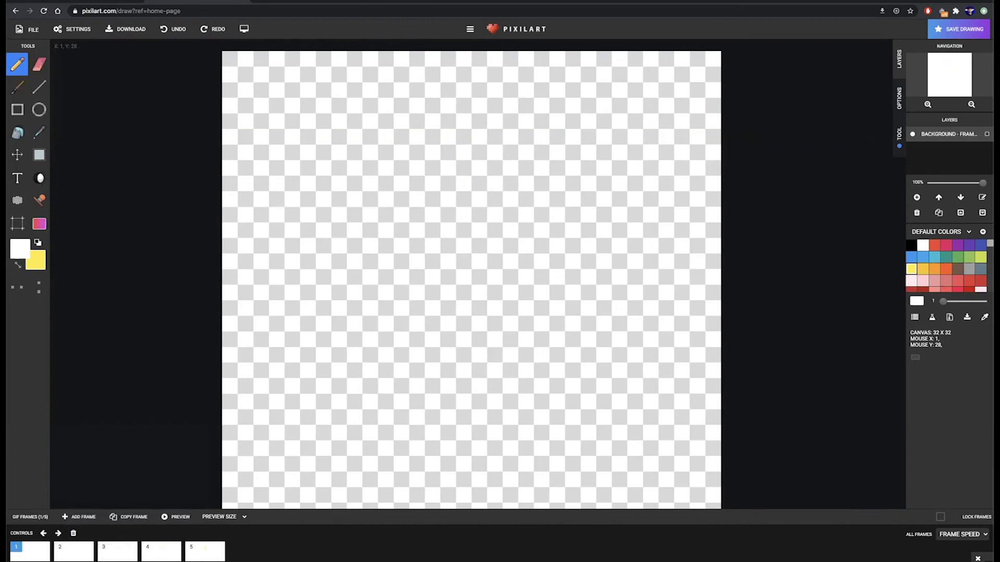
# Paint a single yellow pixel in the blank first frame and move it down one pixel to the sparkle's centre
pyautogui.click(32, 267)
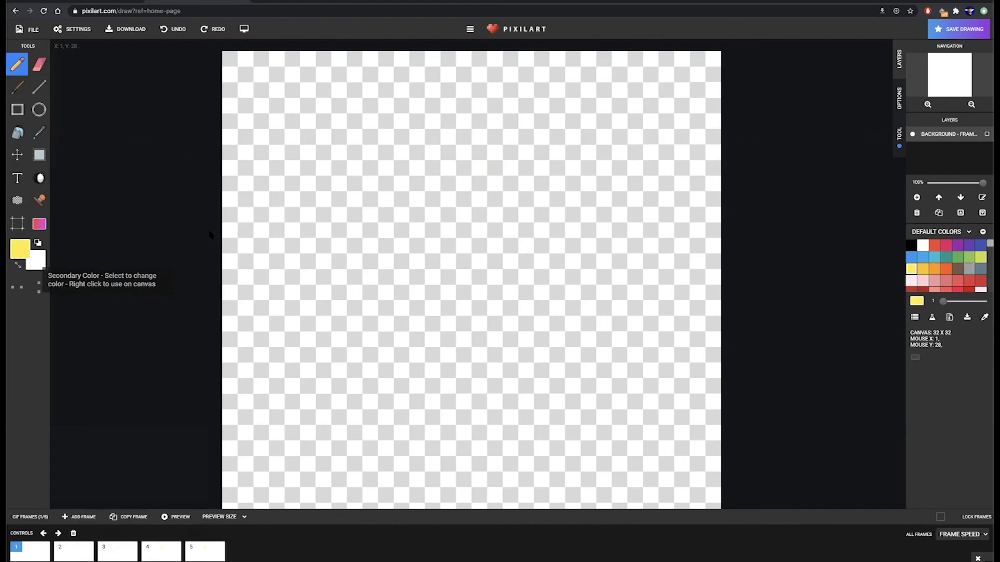
pyautogui.click(479, 137)
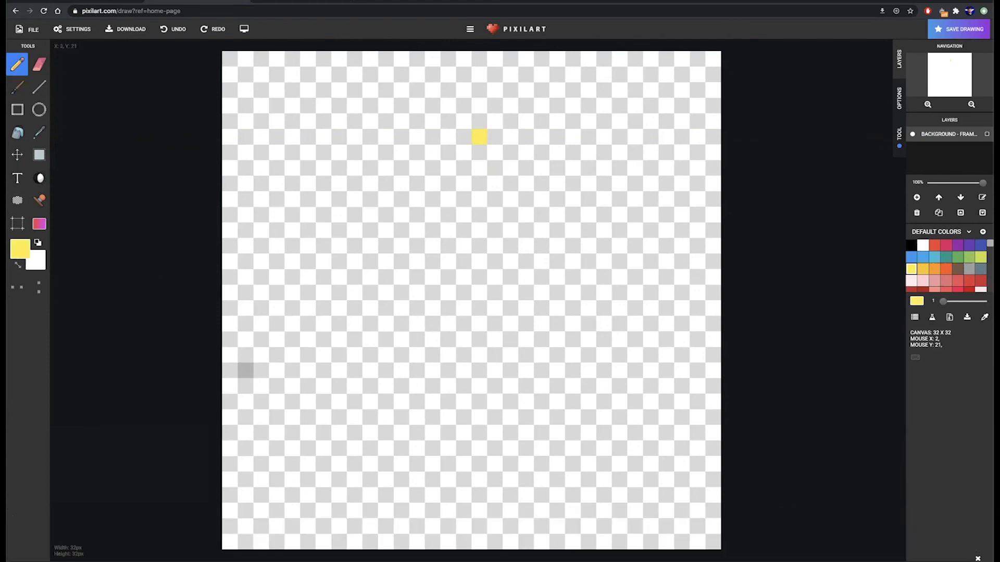
pyautogui.moveTo(37, 556)
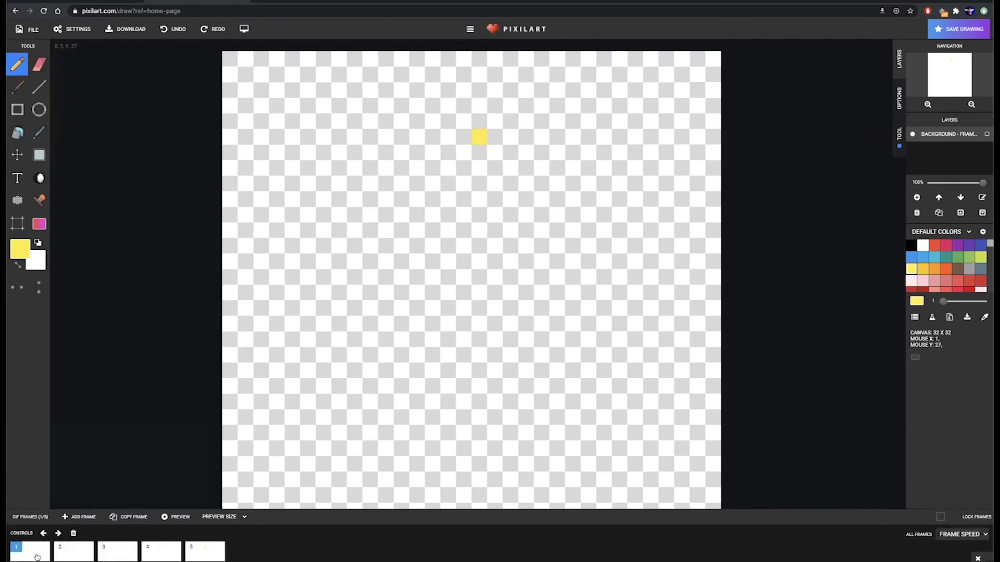
pyautogui.click(84, 556)
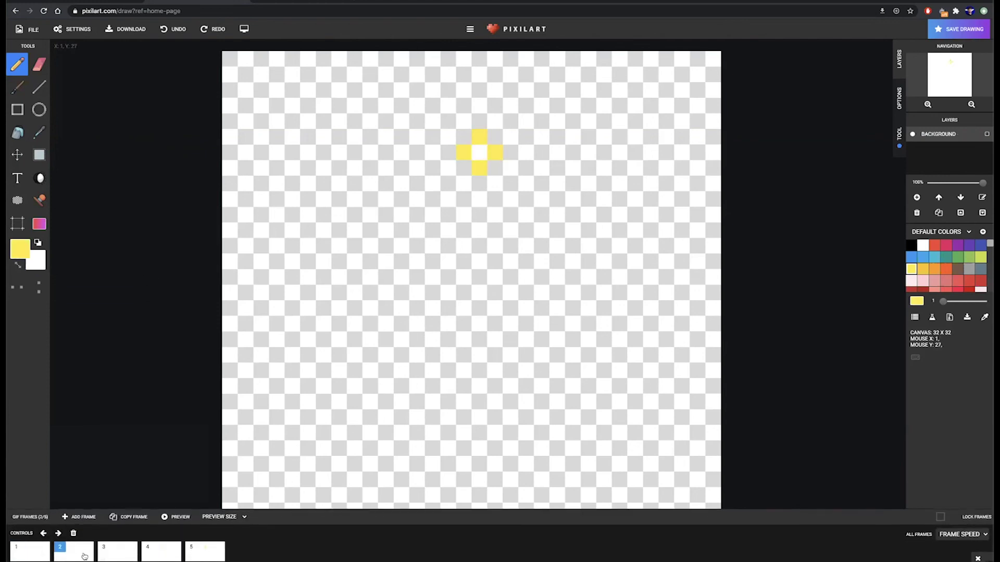
pyautogui.click(31, 556)
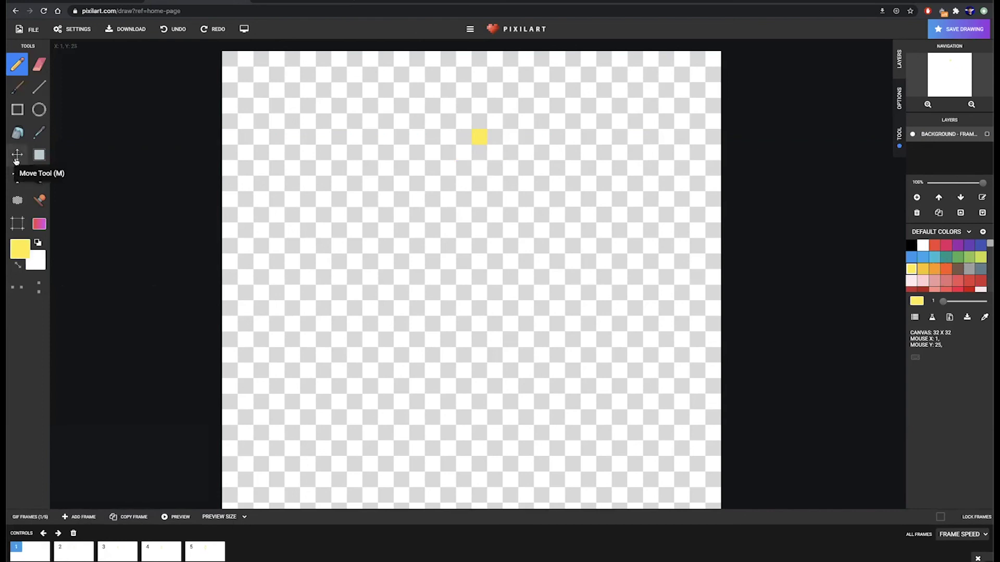
pyautogui.click(17, 156)
pyautogui.moveTo(482, 149); pyautogui.dragTo(481, 165)
pyautogui.click(44, 554)
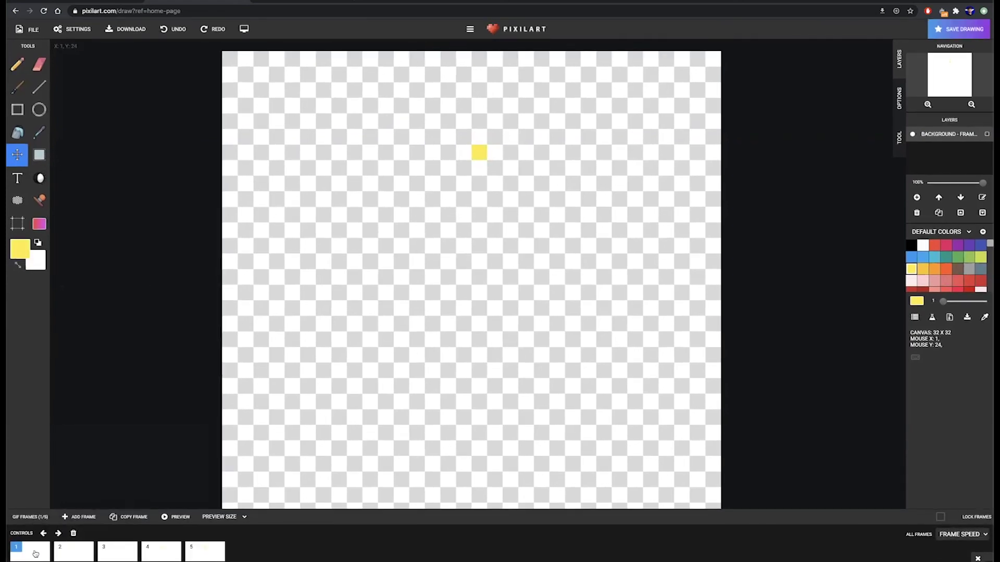
# Step back and forth through the five frames to examine how the sparkle grows from one to another
pyautogui.click(63, 555)
pyautogui.click(34, 555)
pyautogui.click(67, 553)
pyautogui.click(134, 556)
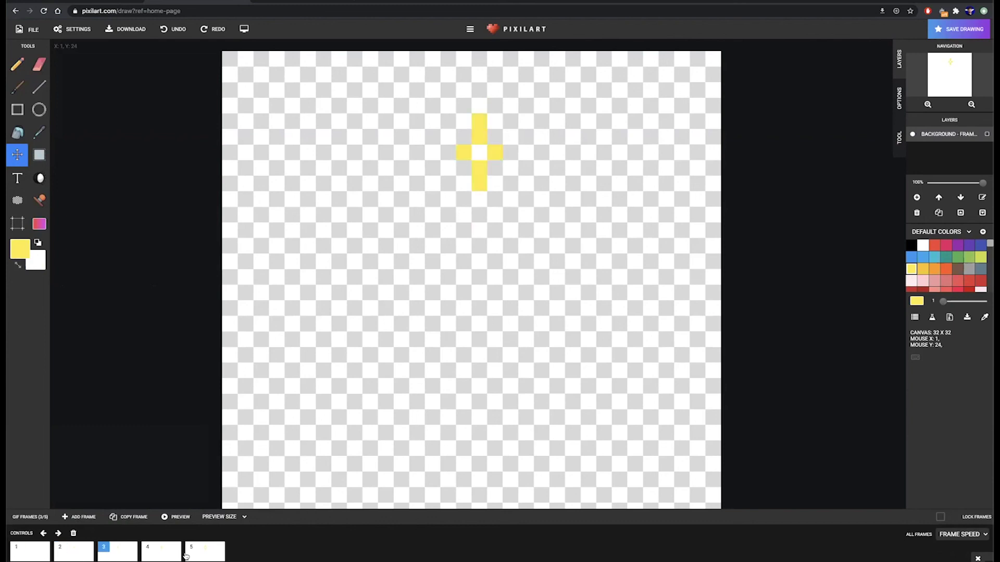
pyautogui.click(166, 557)
pyautogui.click(197, 556)
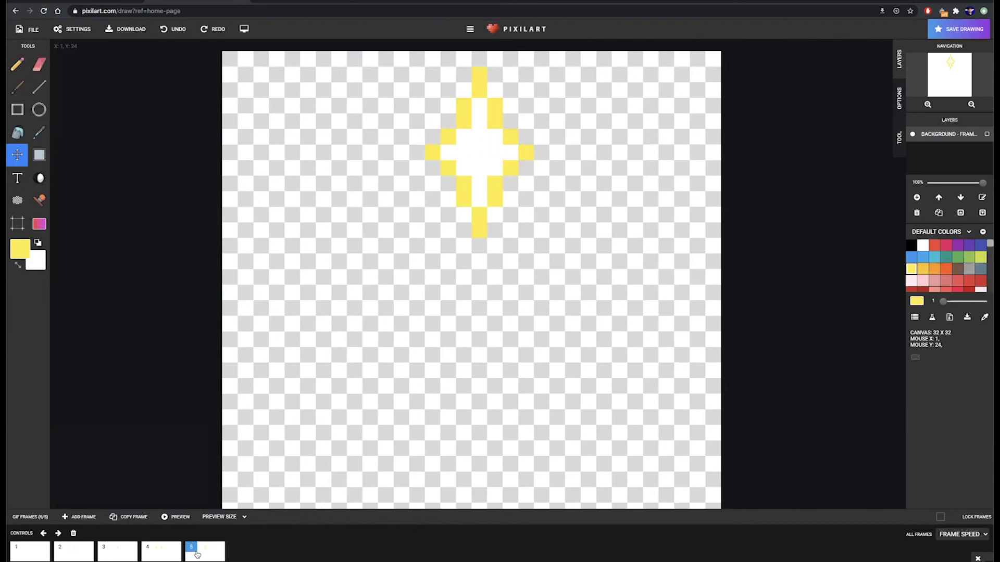
pyautogui.click(148, 556)
pyautogui.click(121, 556)
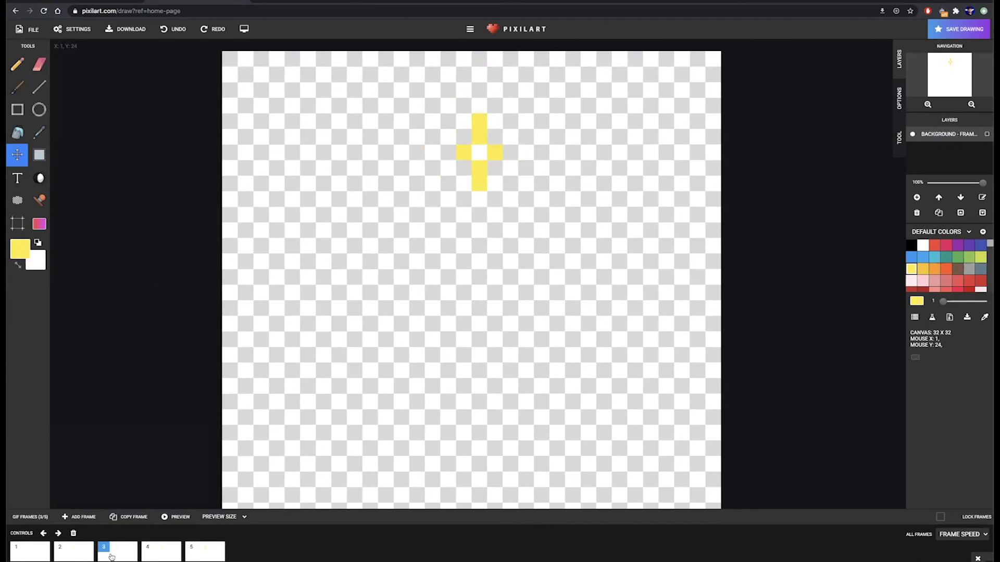
pyautogui.click(74, 556)
pyautogui.click(109, 555)
pyautogui.click(213, 556)
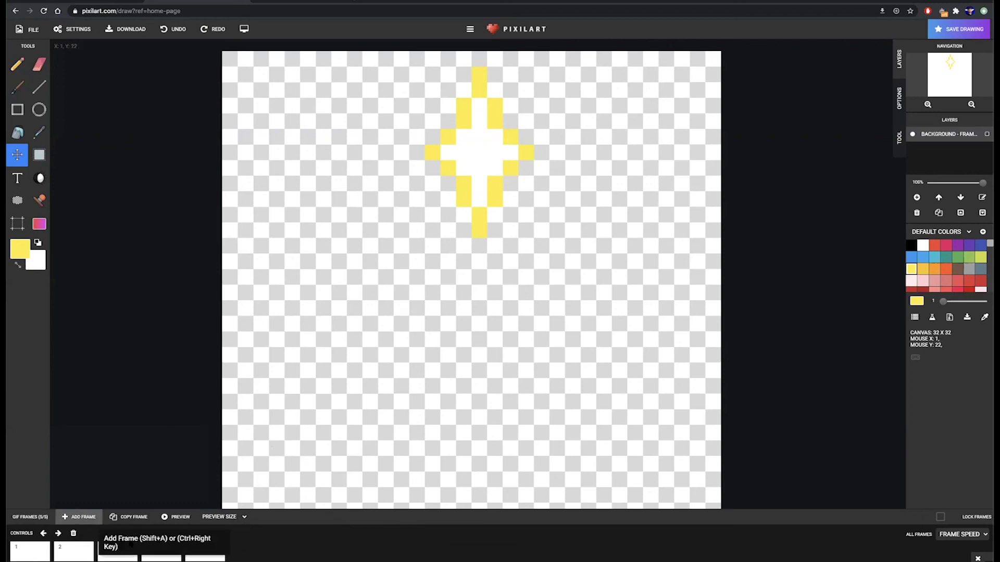
# Duplicate the third frame with the tall cross and move the copy to the end of the sequence, after the large star
pyautogui.click(113, 557)
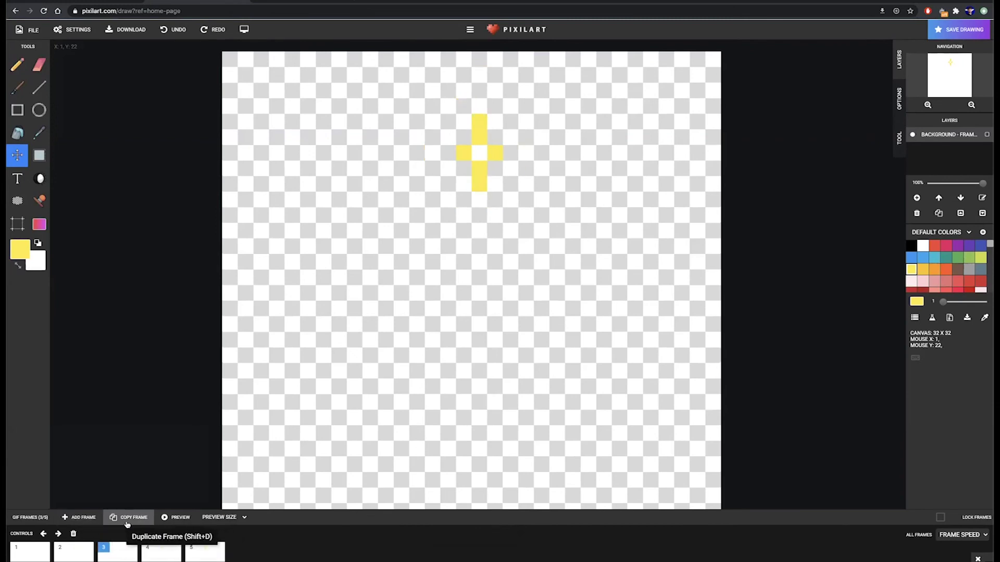
pyautogui.click(128, 548)
pyautogui.click(58, 534)
pyautogui.click(59, 534)
pyautogui.click(58, 534)
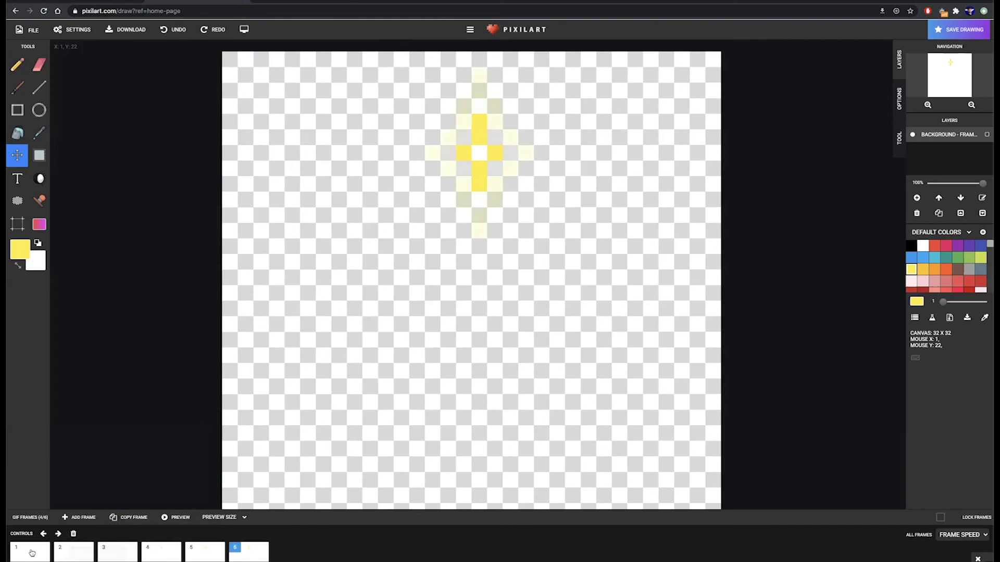
# Move the single-pixel frame from the start to the end of the sequence and check the opening frames
pyautogui.click(58, 533)
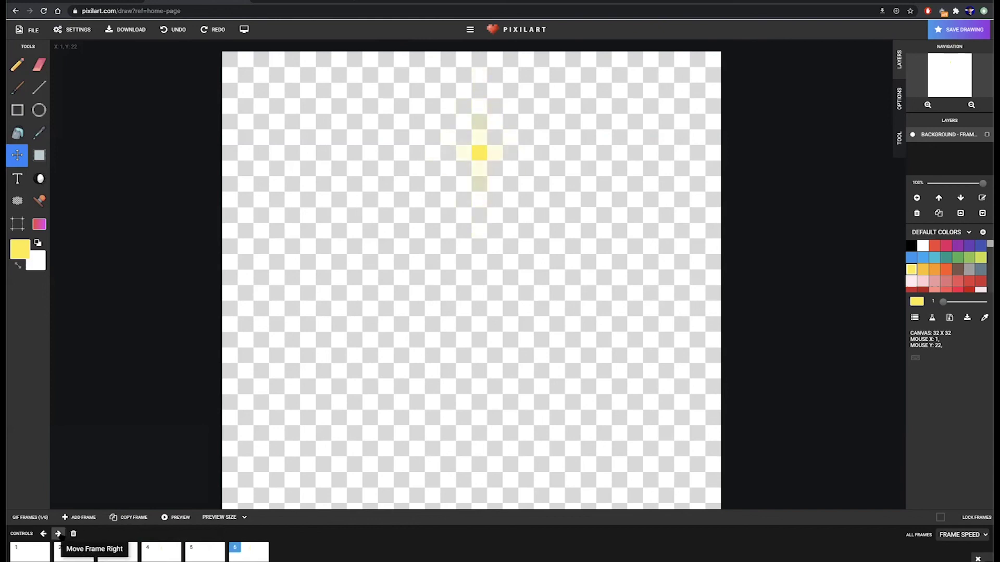
pyautogui.click(39, 552)
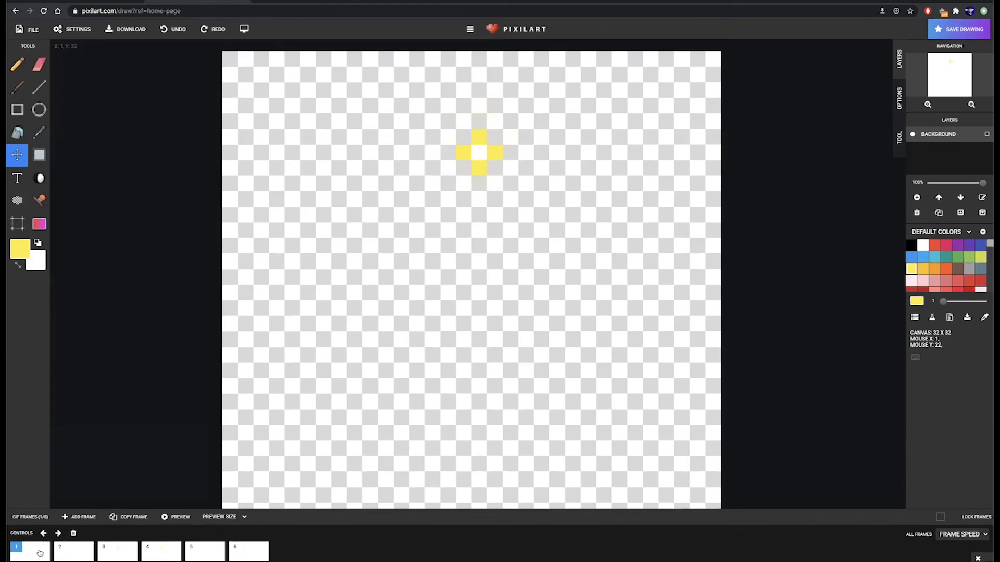
pyautogui.click(79, 552)
pyautogui.click(34, 552)
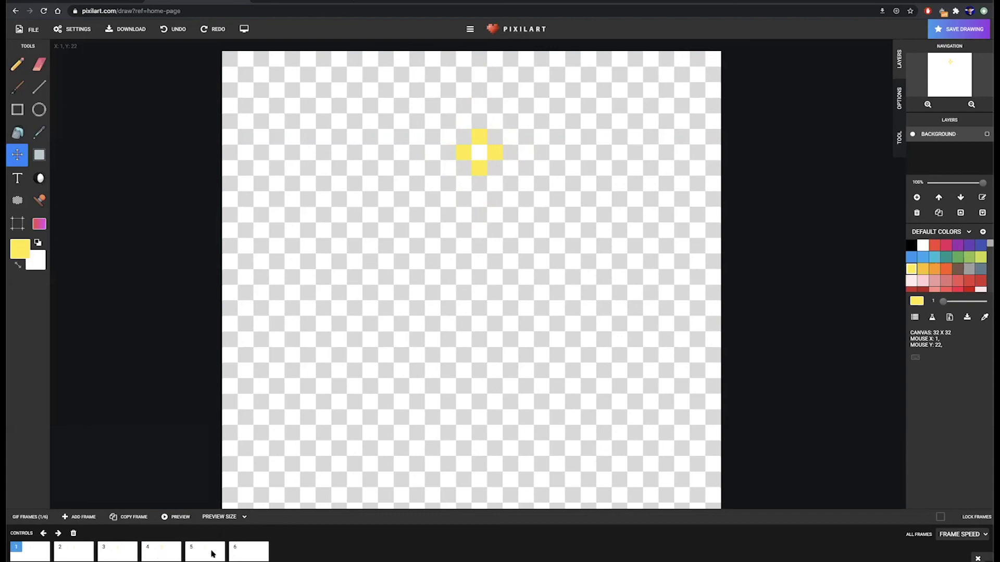
# Duplicate the single-pixel frame at the end of the sequence and select the sixth frame
pyautogui.click(242, 557)
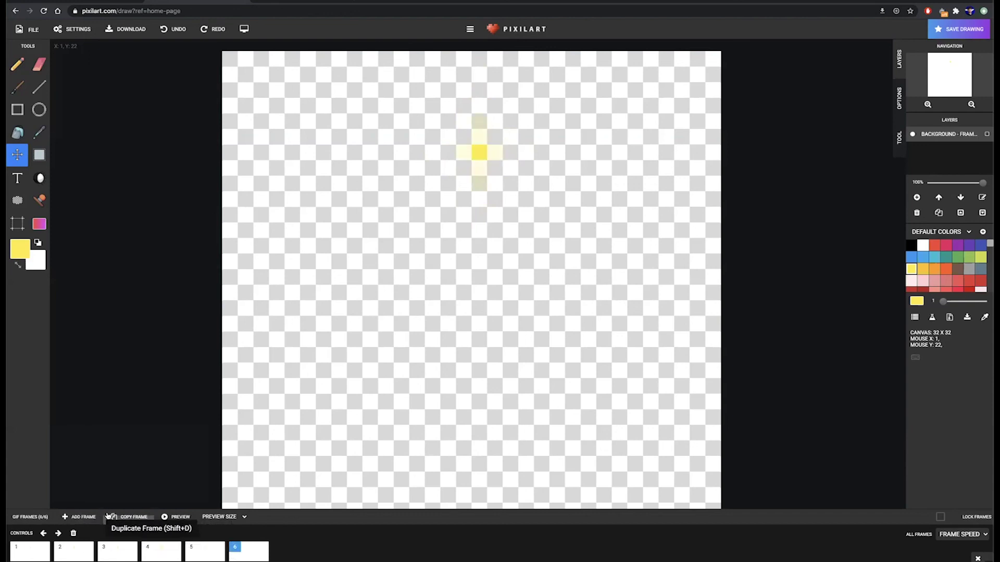
pyautogui.click(128, 517)
pyautogui.click(244, 553)
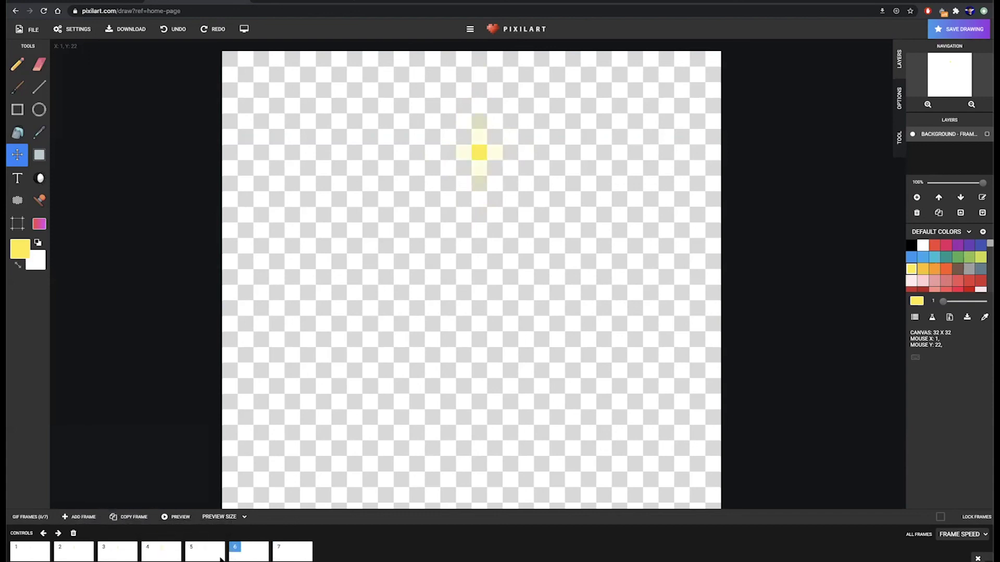
# Move the single-pixel sixth frame to the start of the sequence, ahead of the small cross
pyautogui.click(44, 533)
pyautogui.click(43, 533)
pyautogui.click(44, 534)
# Step through the second to seventh frames and preview the animation to examine how the sparkle grows and shrinks
pyautogui.click(74, 553)
pyautogui.click(118, 552)
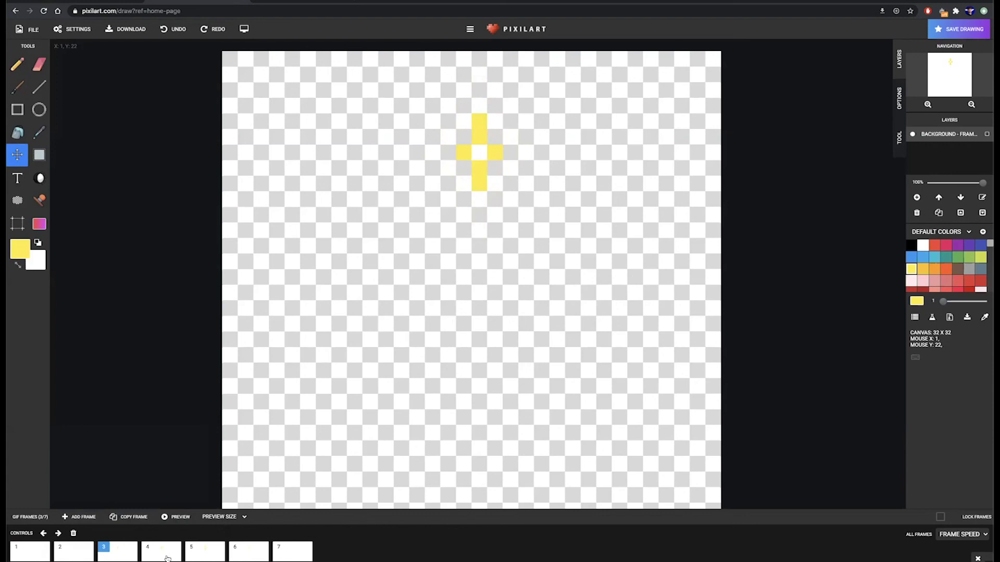
pyautogui.click(168, 557)
pyautogui.click(197, 556)
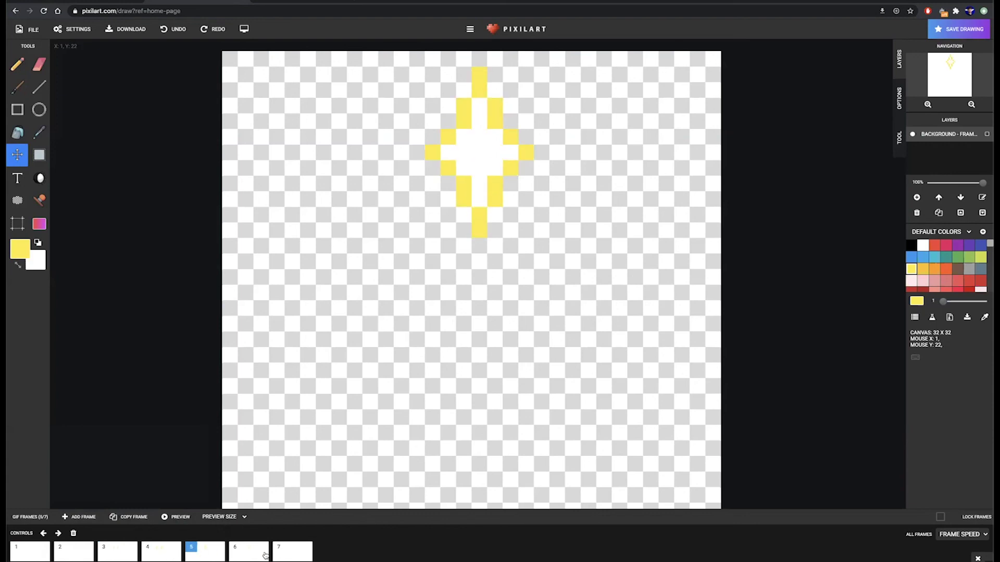
pyautogui.click(266, 557)
pyautogui.click(282, 555)
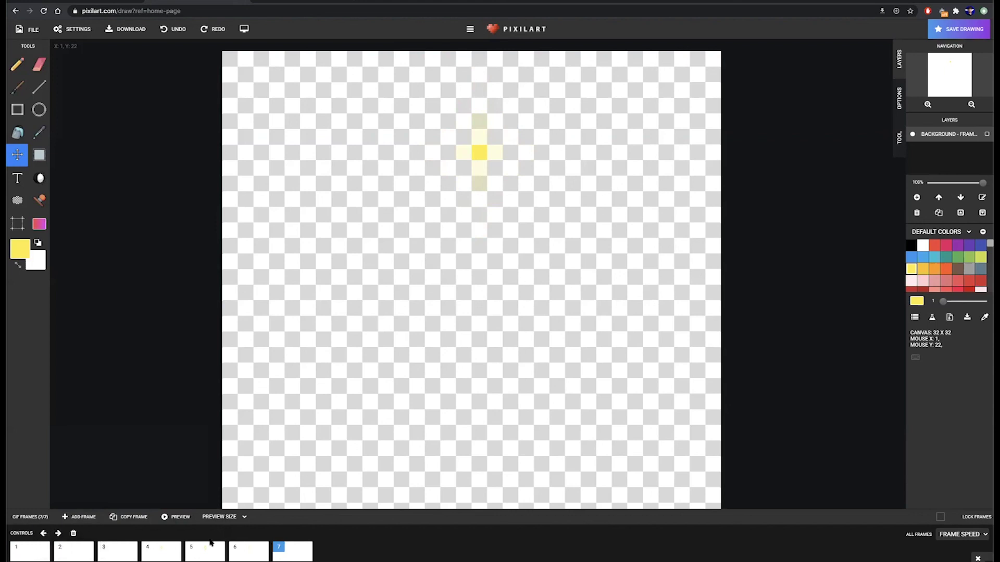
pyautogui.click(180, 517)
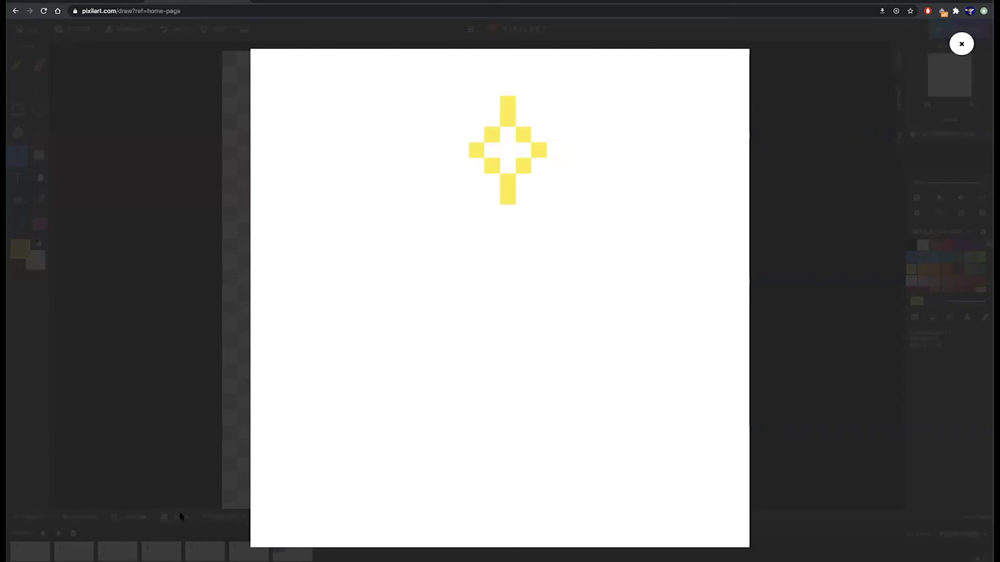
pyautogui.click(126, 431)
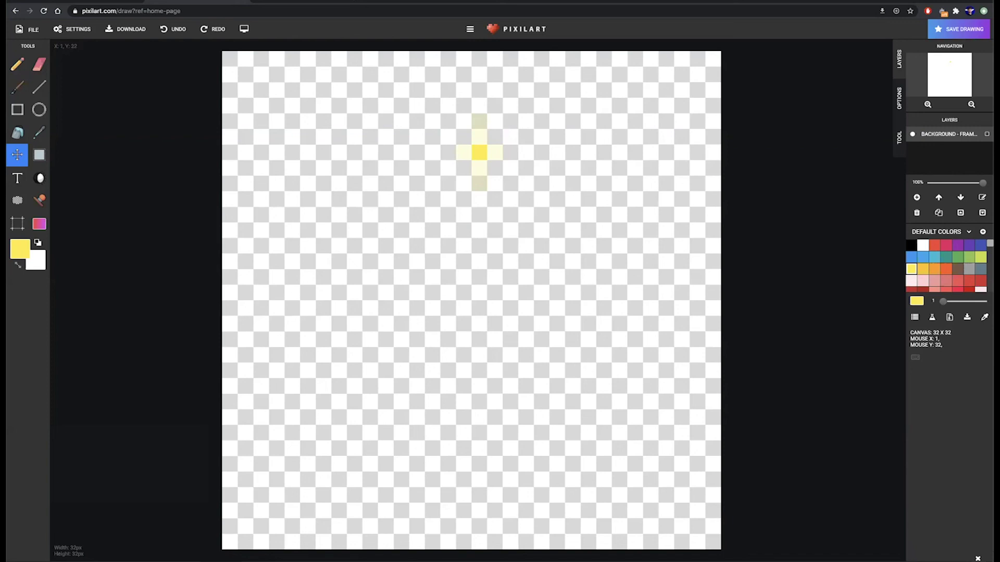
# On the sixth frame, draw a single yellow pixel in the lower-left area of the canvas to start a second sparkle
pyautogui.moveTo(63, 553)
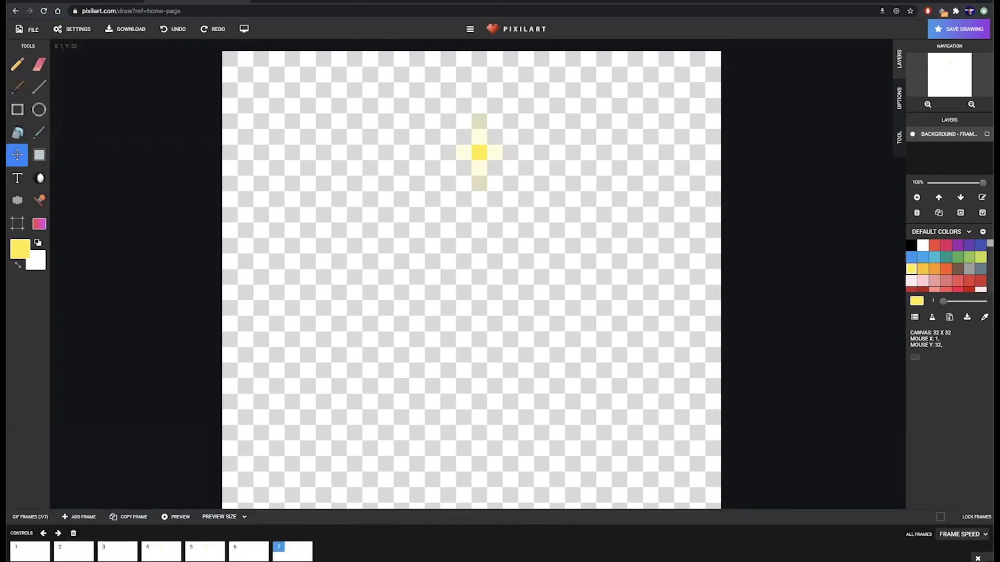
pyautogui.click(240, 551)
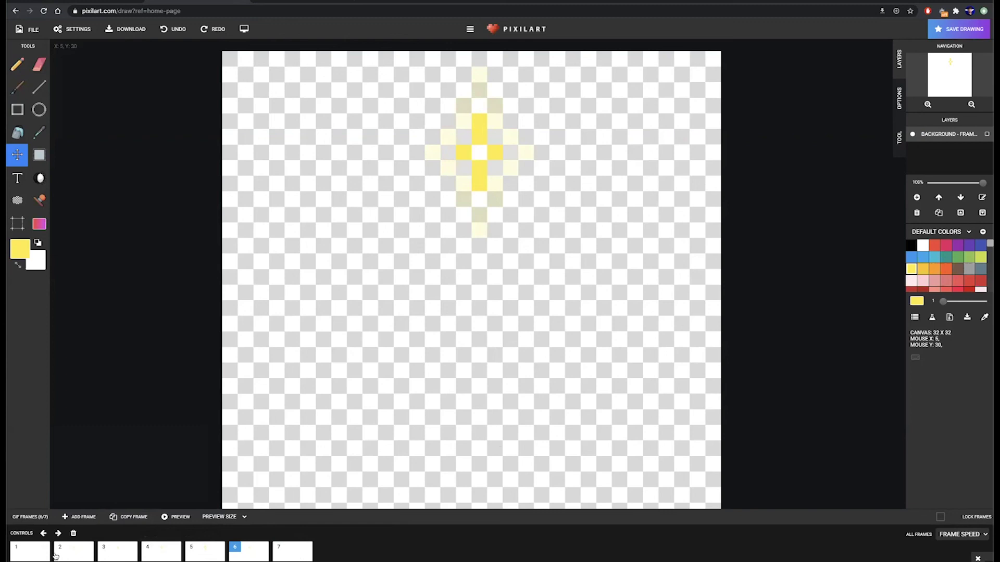
pyautogui.click(33, 551)
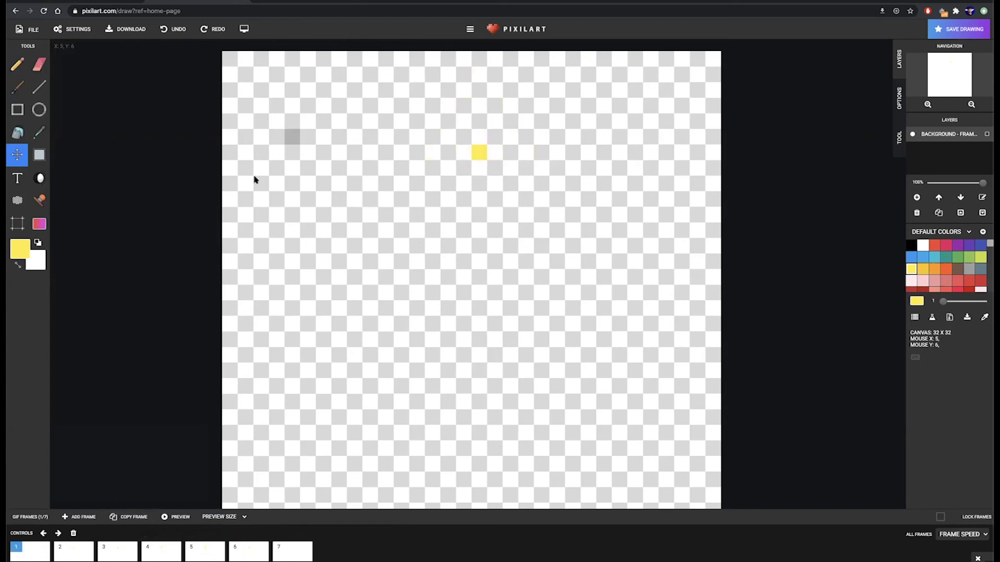
pyautogui.click(261, 552)
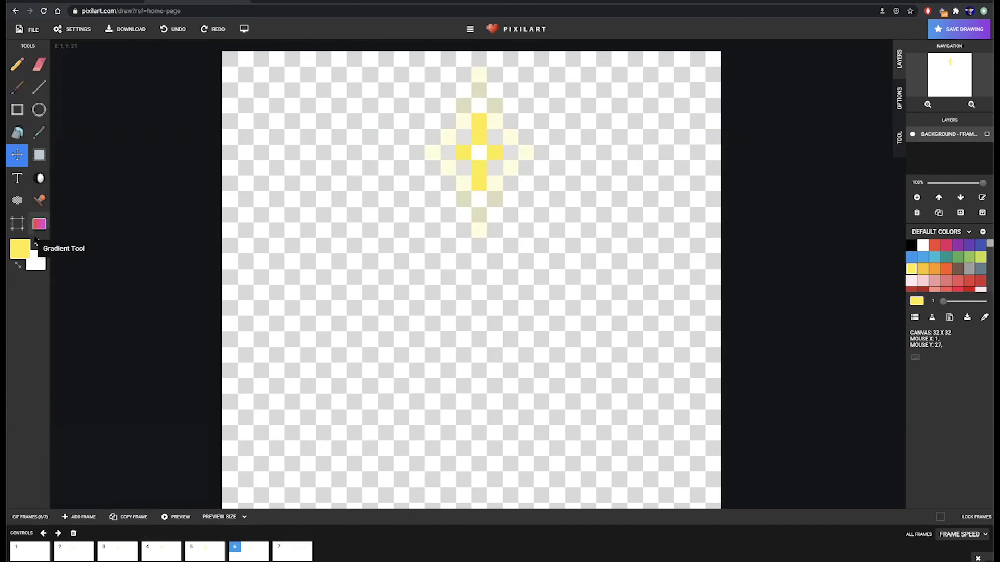
pyautogui.click(16, 65)
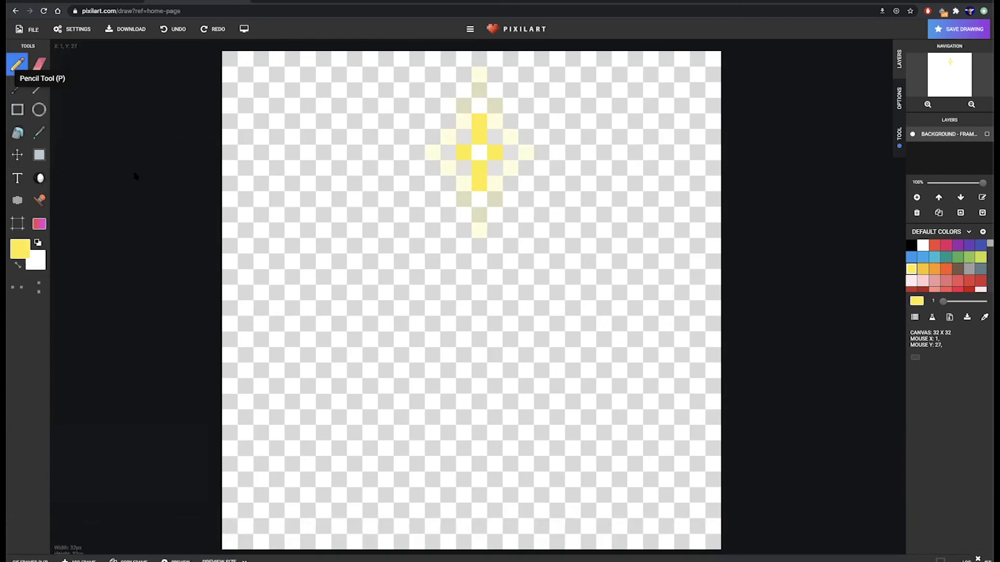
pyautogui.click(361, 399)
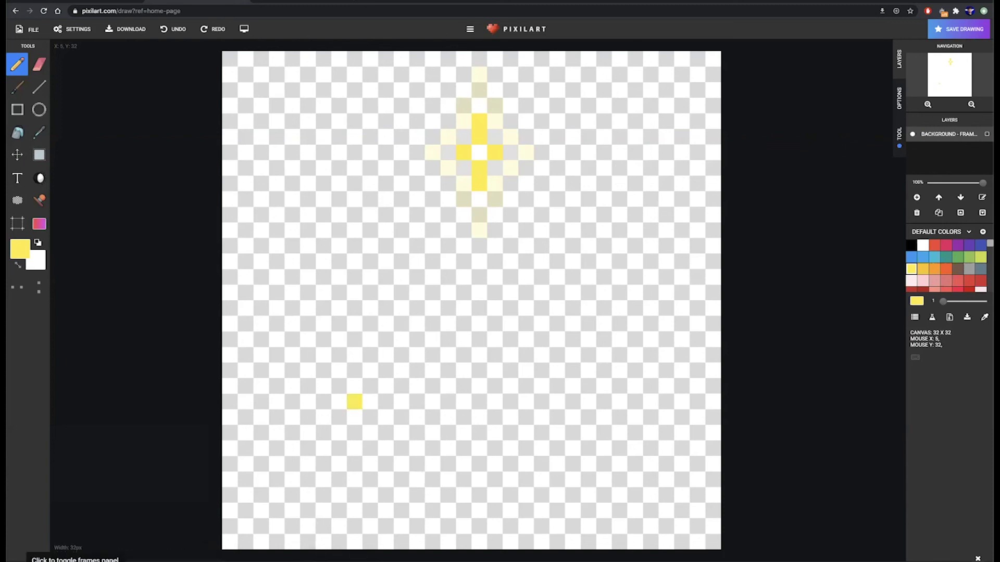
# On the seventh frame, draw a small yellow cross with a white centre around the second sparkle's starting pixel
pyautogui.click(283, 558)
pyautogui.click(285, 554)
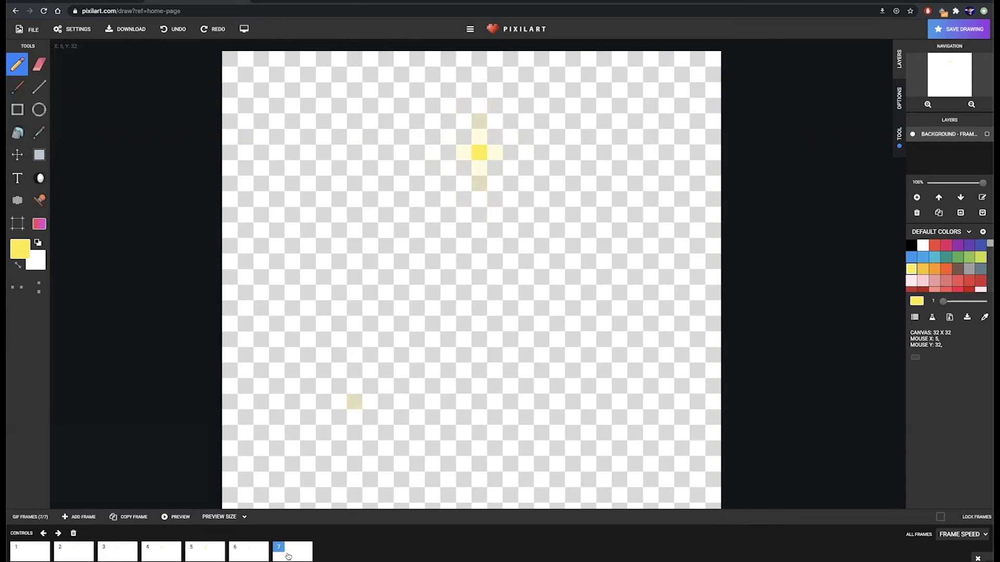
pyautogui.click(78, 557)
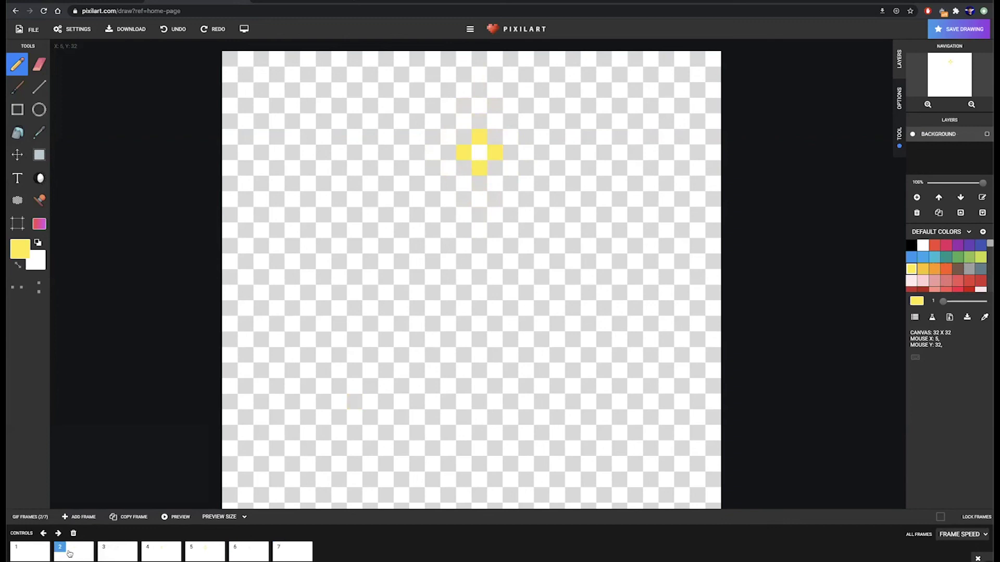
pyautogui.click(298, 550)
pyautogui.click(255, 552)
pyautogui.click(297, 553)
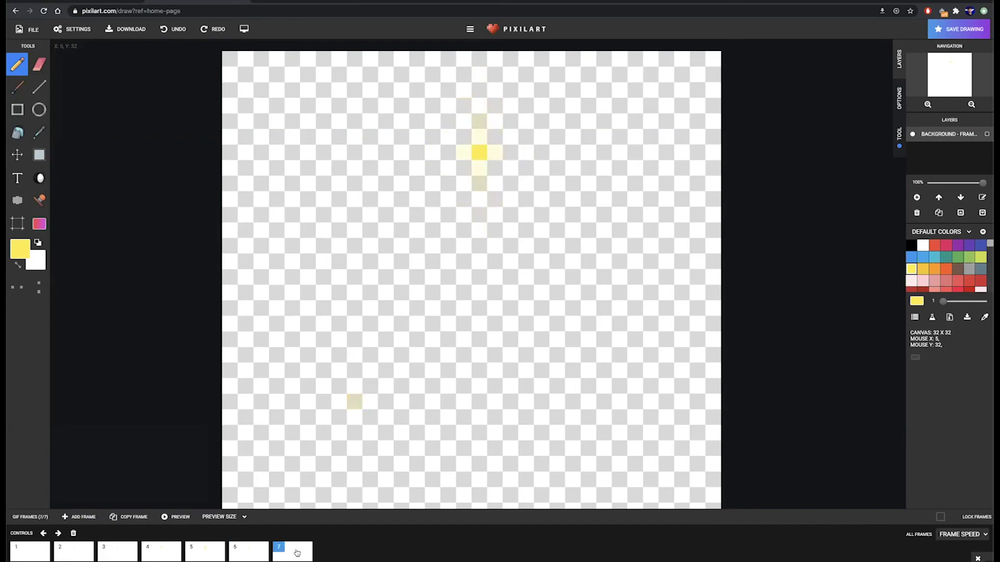
pyautogui.click(353, 386)
pyautogui.click(339, 402)
pyautogui.click(371, 401)
pyautogui.click(355, 417)
pyautogui.click(38, 243)
pyautogui.click(352, 405)
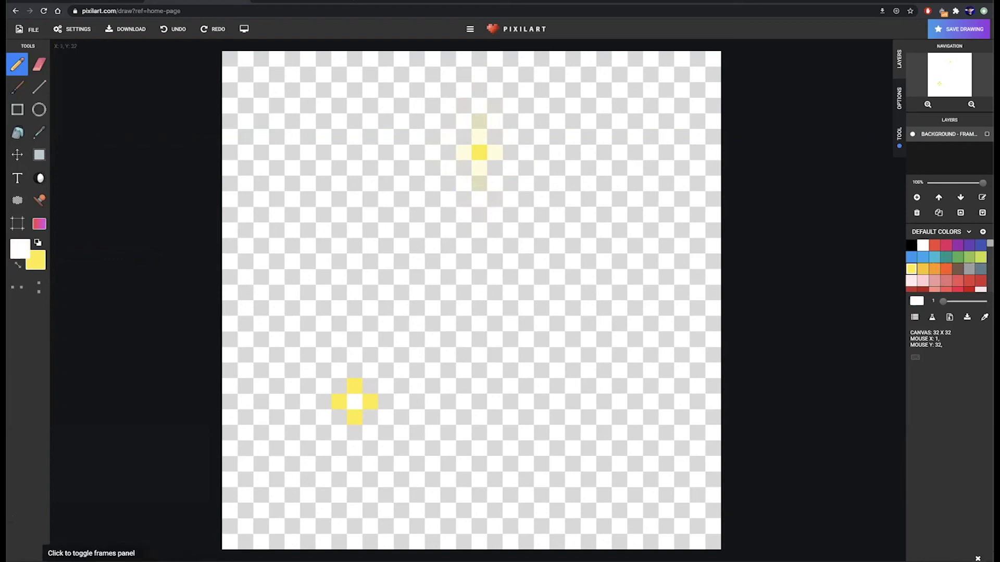
# Add an eighth frame at the end and copy the tall cross from the third frame
pyautogui.click(327, 558)
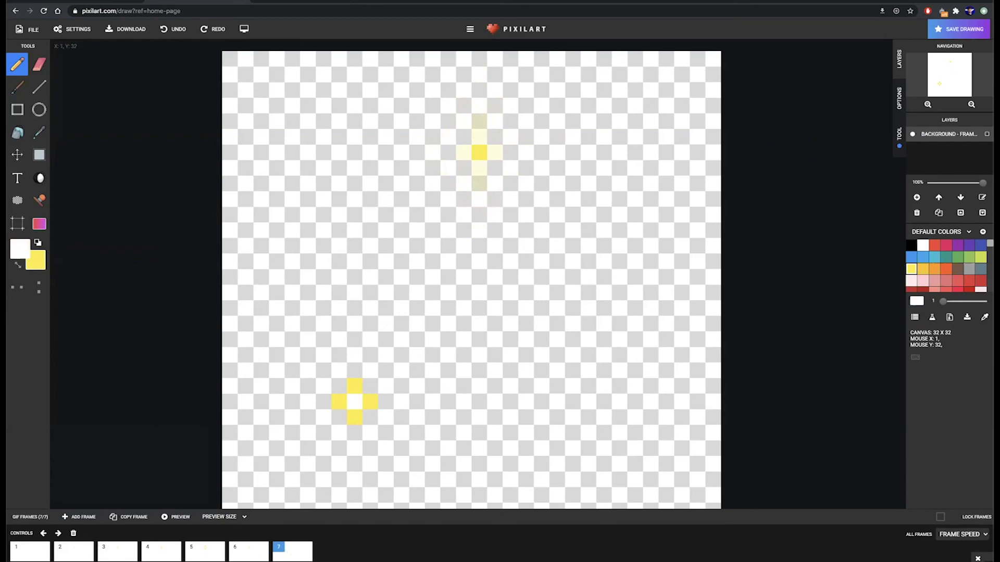
pyautogui.click(86, 517)
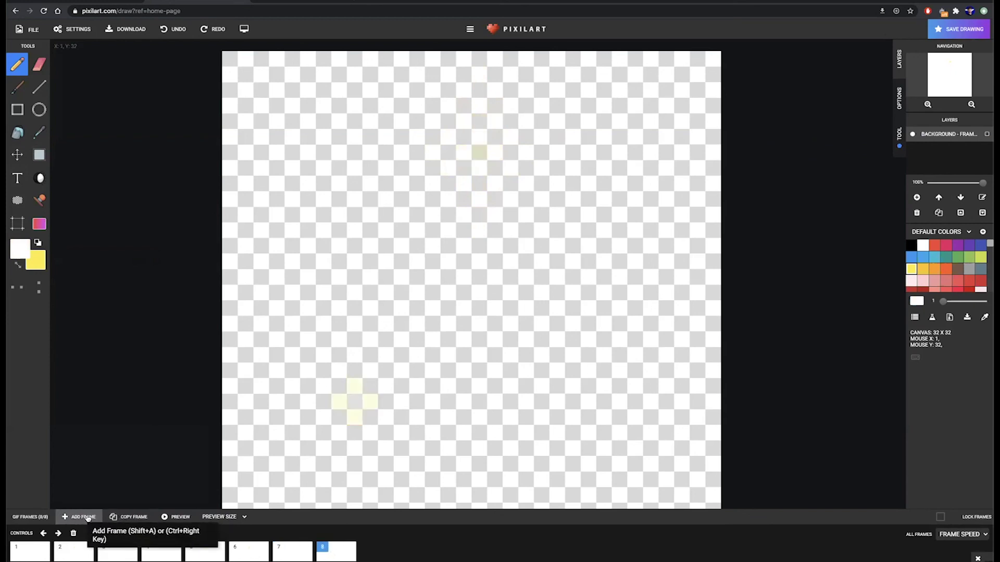
pyautogui.click(115, 558)
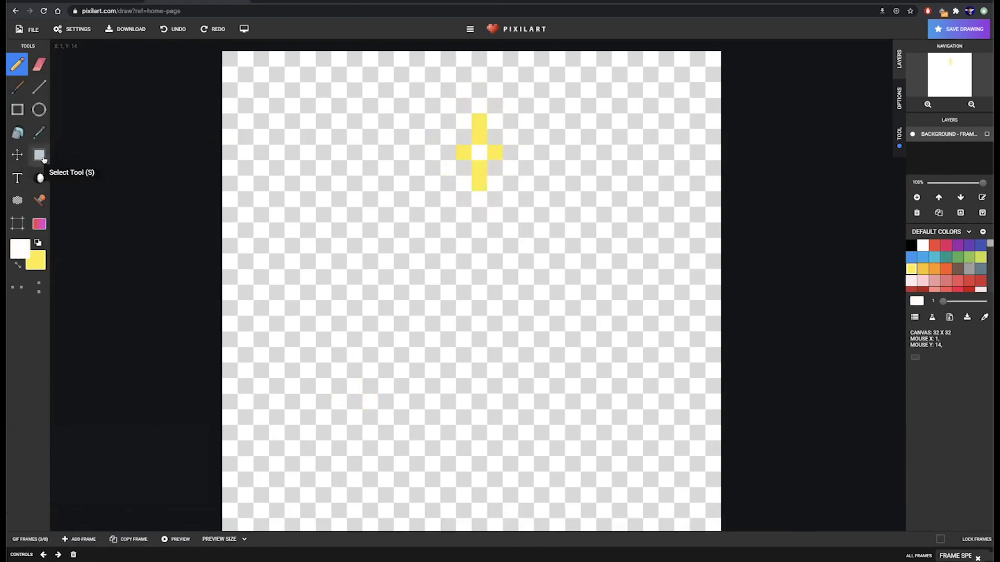
pyautogui.click(42, 157)
pyautogui.moveTo(436, 107); pyautogui.dragTo(507, 219)
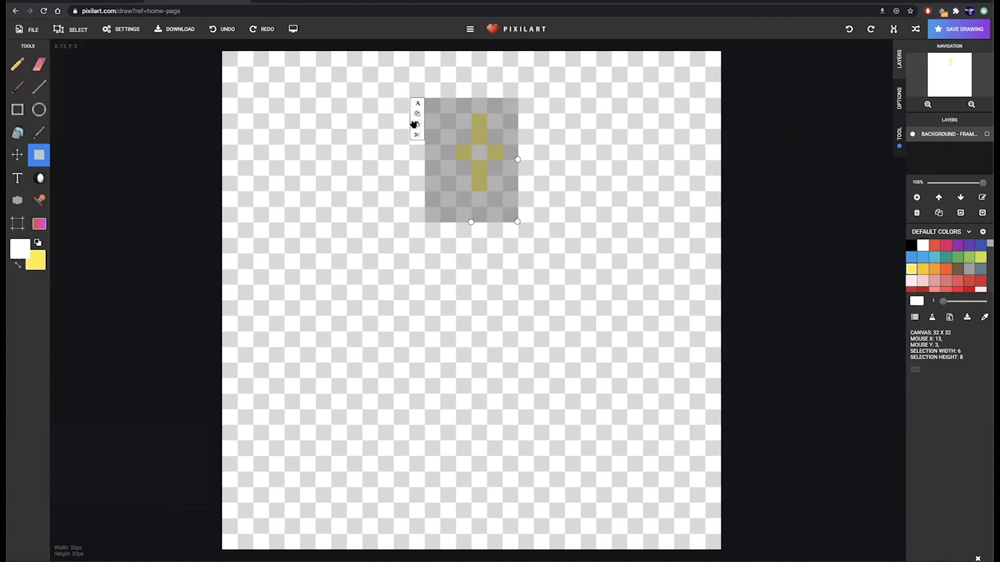
pyautogui.click(416, 117)
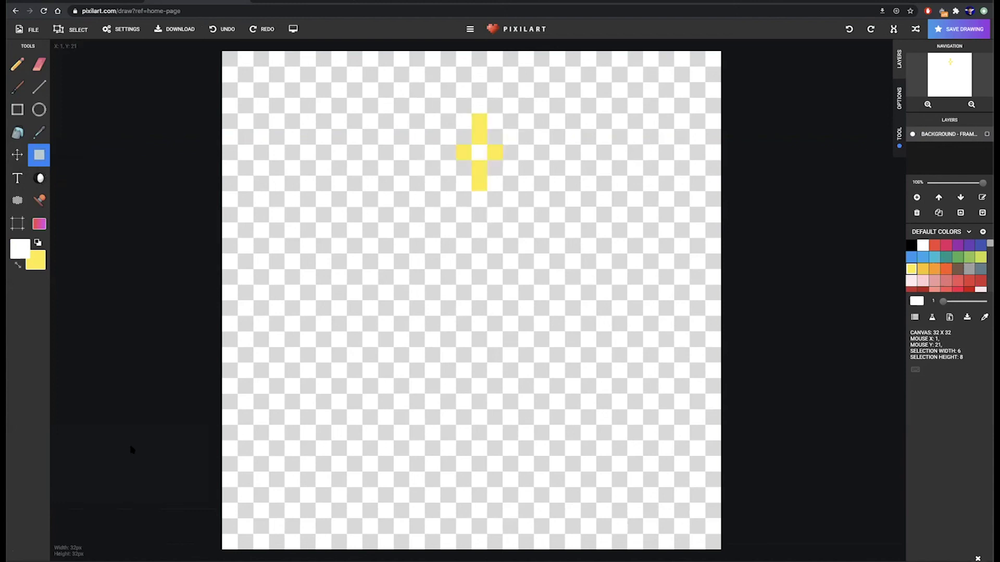
# Paste the tall cross into the eighth frame and centre it over the faint small cross of the second sparkle
pyautogui.click(214, 557)
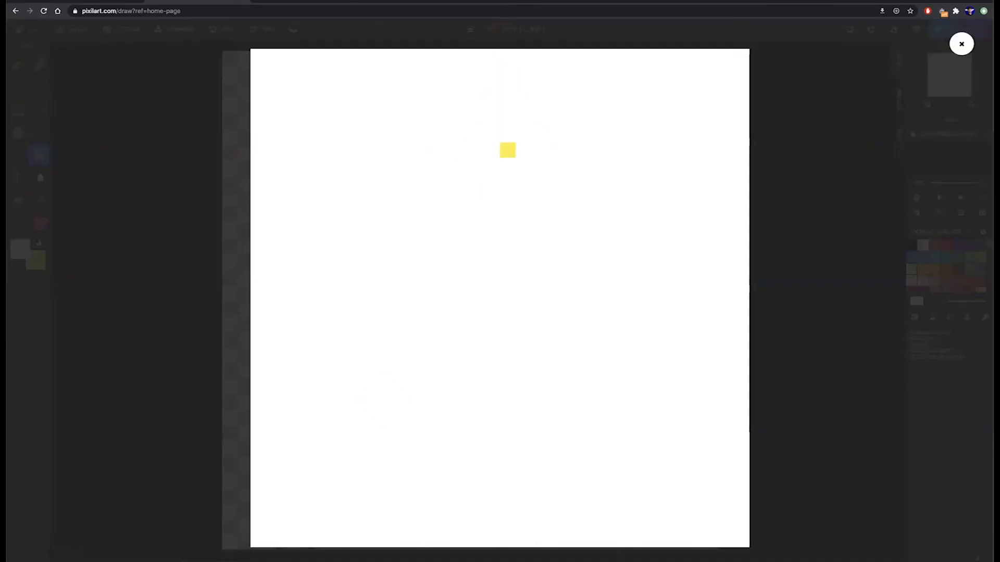
pyautogui.click(122, 527)
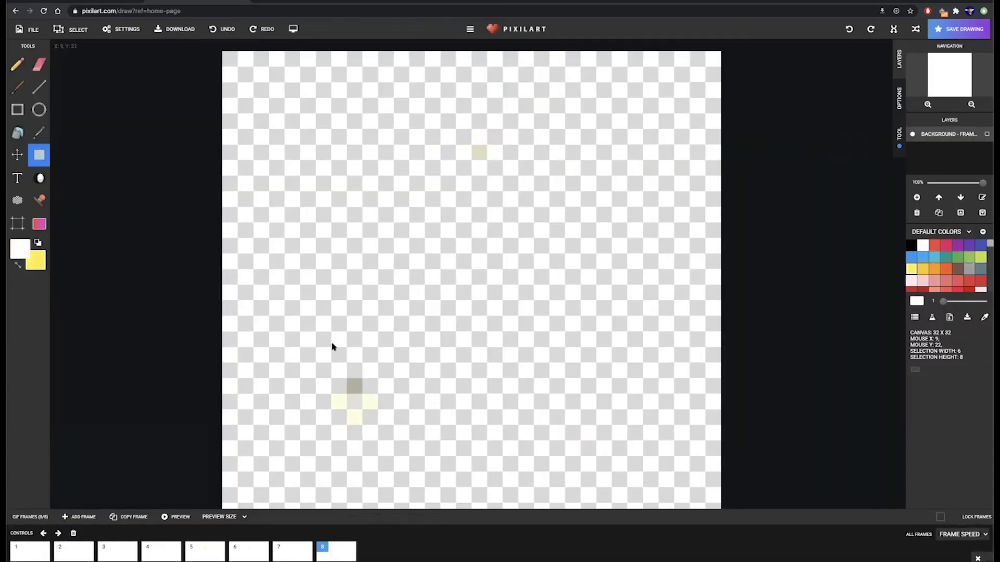
pyautogui.moveTo(301, 333); pyautogui.dragTo(399, 458)
pyautogui.scroll(1, 400, 458)
pyautogui.scroll(-1, 393, 424)
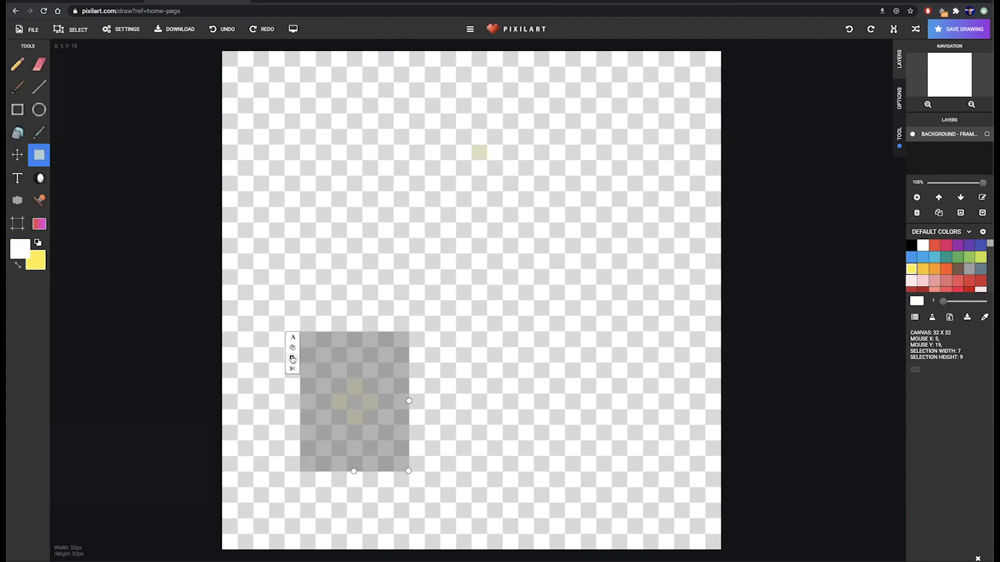
pyautogui.click(293, 358)
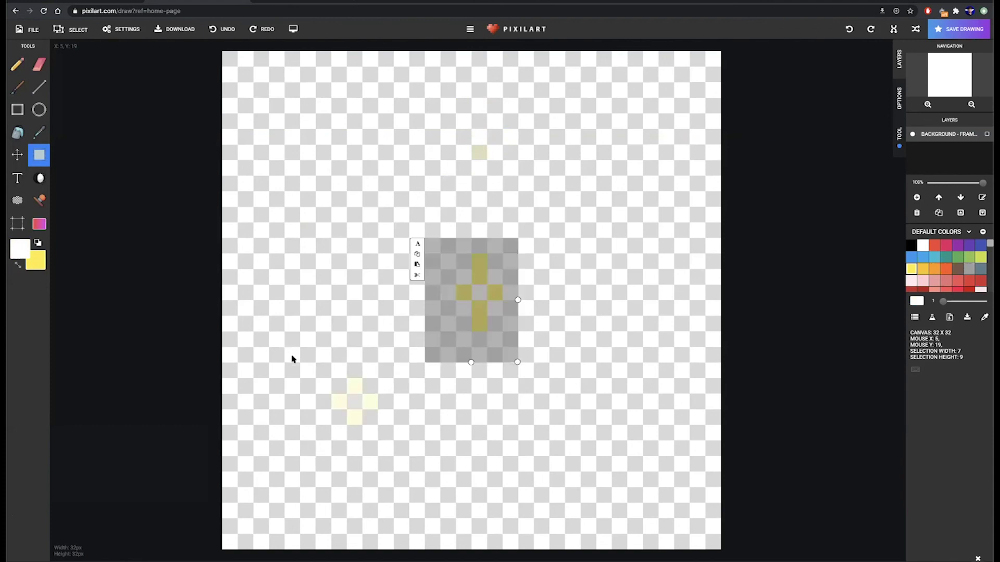
pyautogui.moveTo(492, 300); pyautogui.dragTo(370, 402)
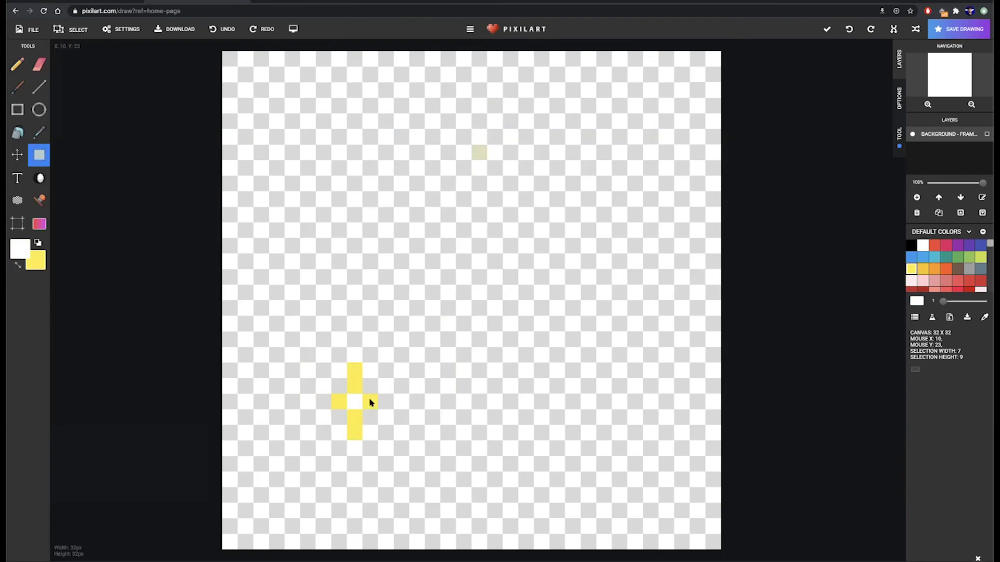
pyautogui.scroll(3, 370, 401)
pyautogui.scroll(-3, 446, 395)
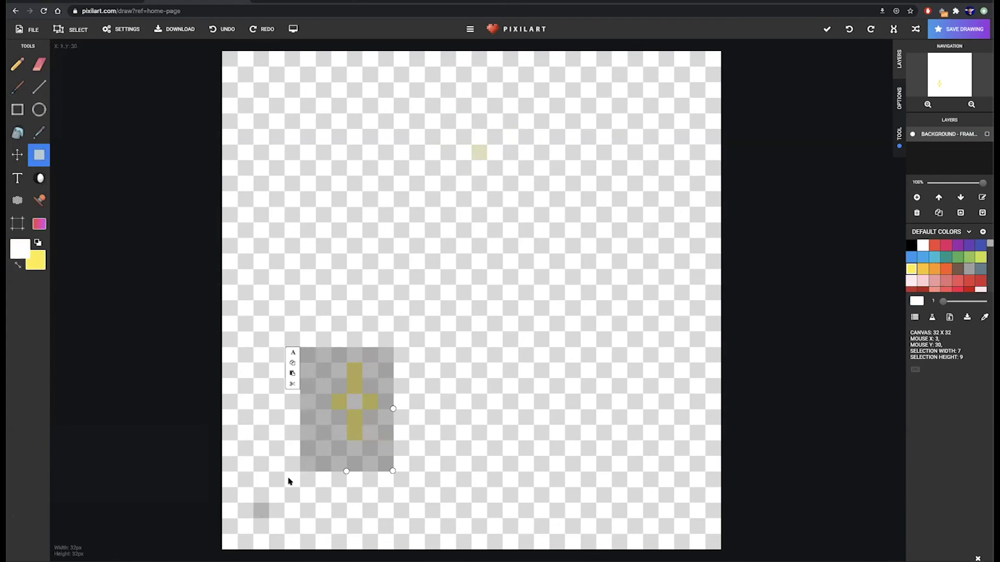
# Add a ninth frame at the end and copy the small star from the fourth frame
pyautogui.click(21, 556)
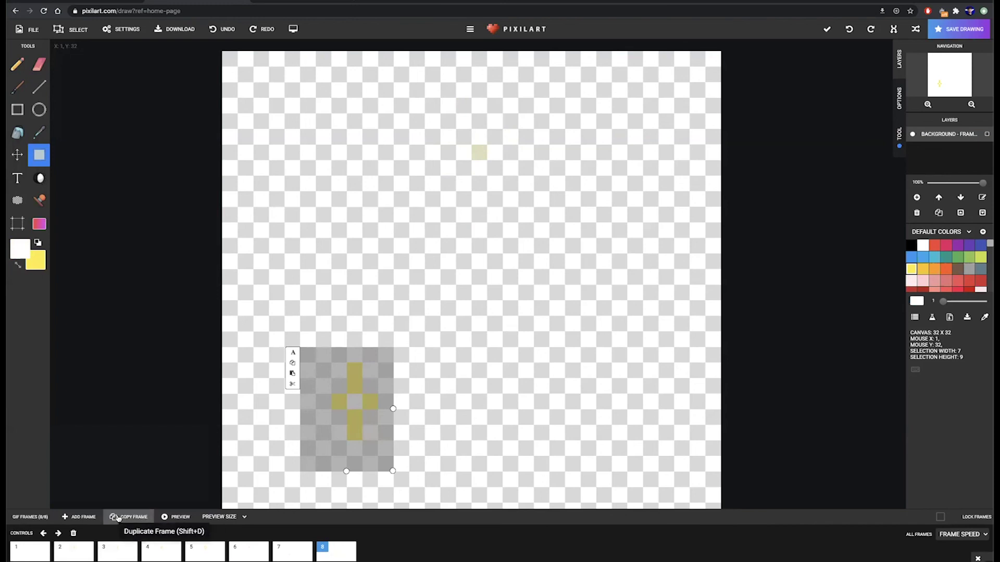
pyautogui.click(78, 517)
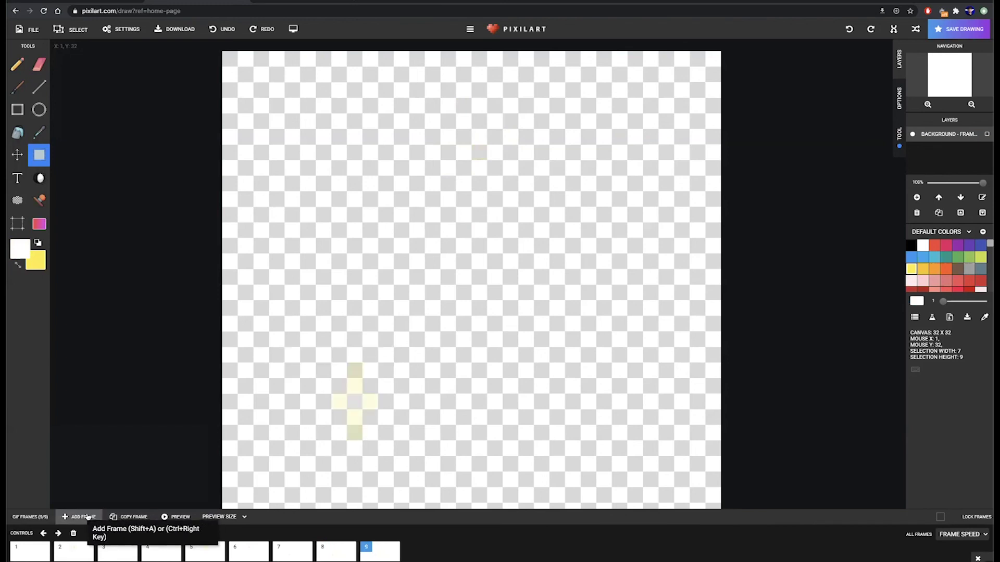
pyautogui.click(160, 554)
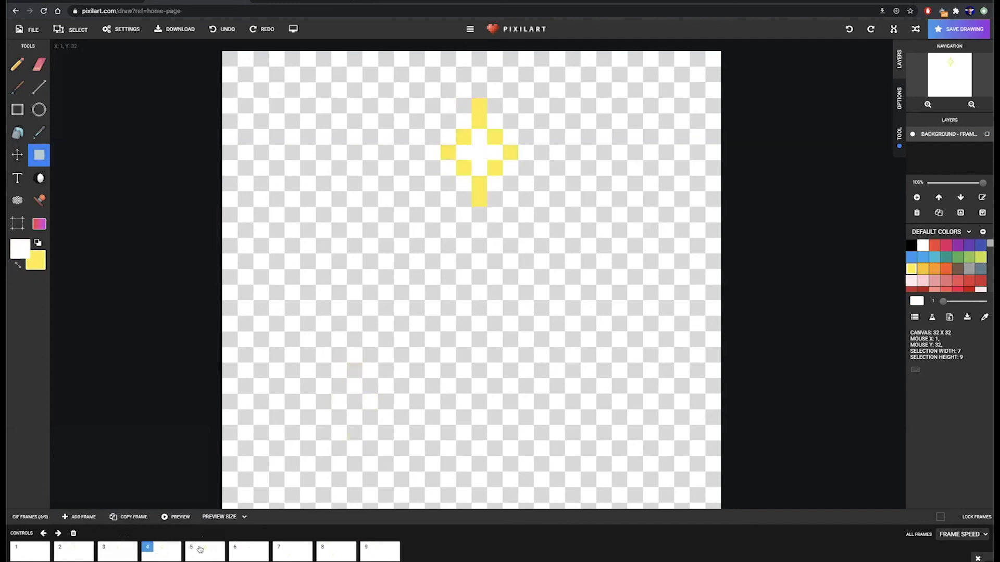
pyautogui.moveTo(432, 87); pyautogui.dragTo(527, 234)
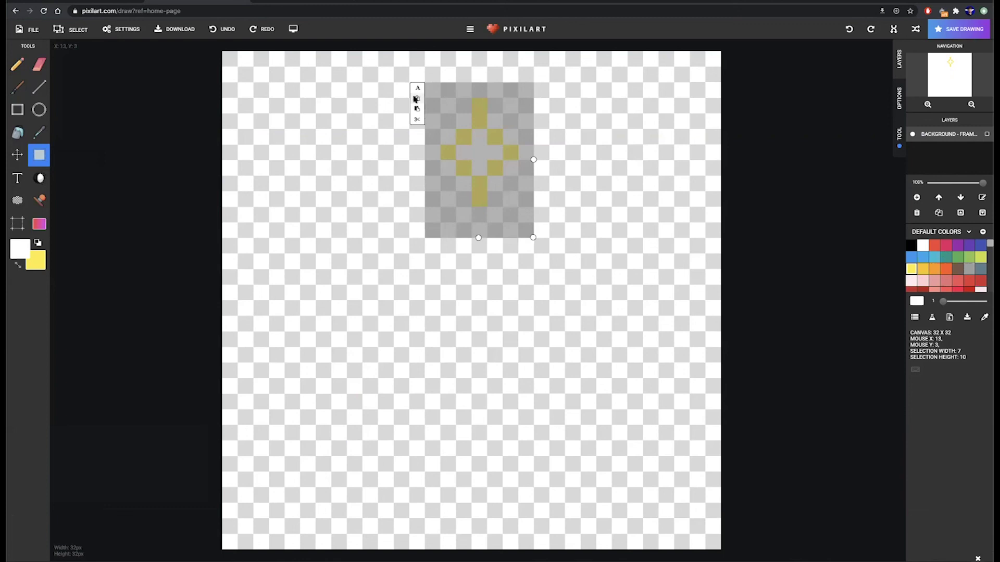
pyautogui.click(415, 98)
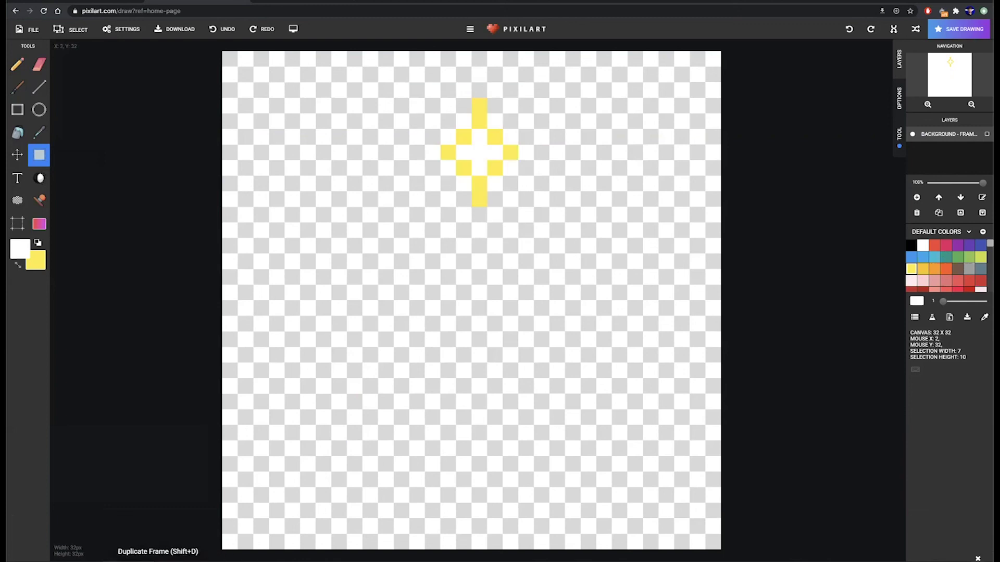
# Paste the small star into the ninth frame and centre it over the faint tall cross of the second sparkle
pyautogui.click(393, 555)
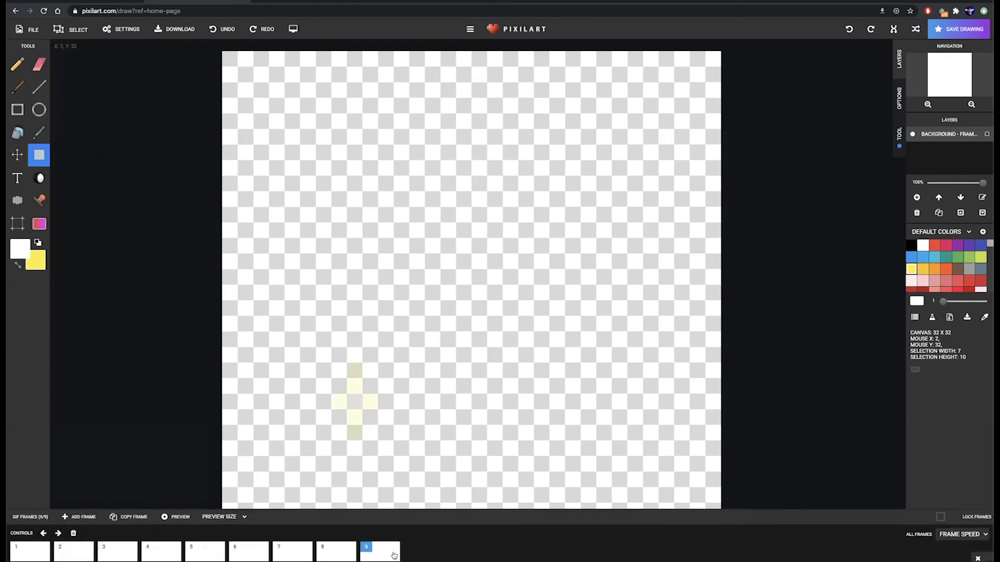
pyautogui.moveTo(388, 200); pyautogui.dragTo(482, 320)
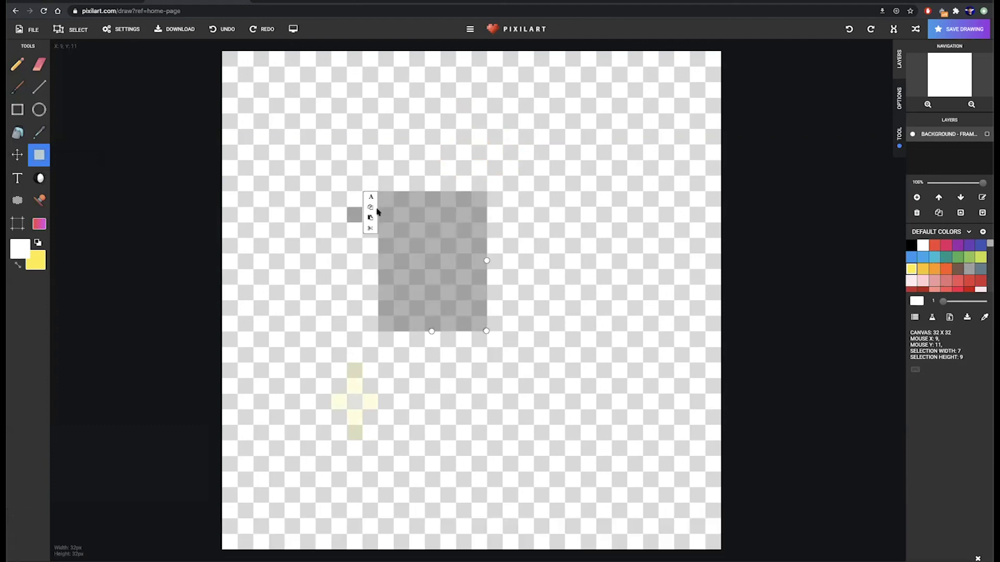
pyautogui.click(370, 221)
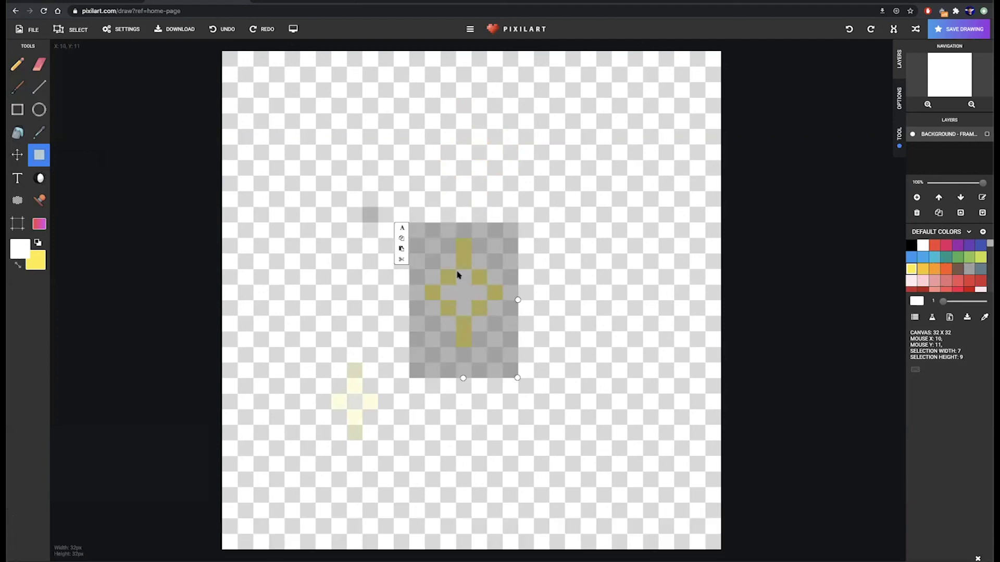
pyautogui.moveTo(469, 279); pyautogui.dragTo(353, 386)
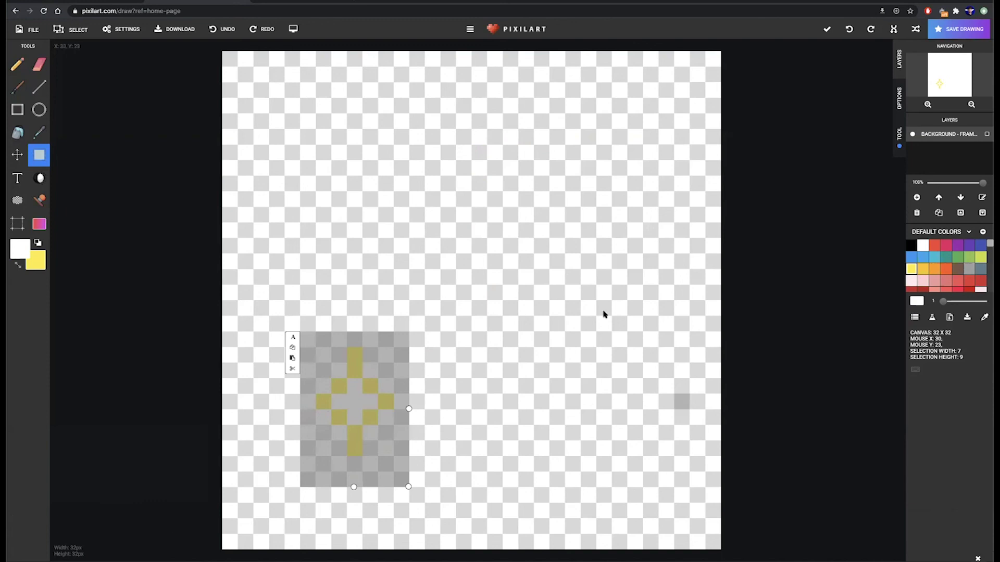
# Draw a single yellow pixel right of centre in the ninth frame as a third sparkle, and add a tenth frame at the end
pyautogui.click(17, 64)
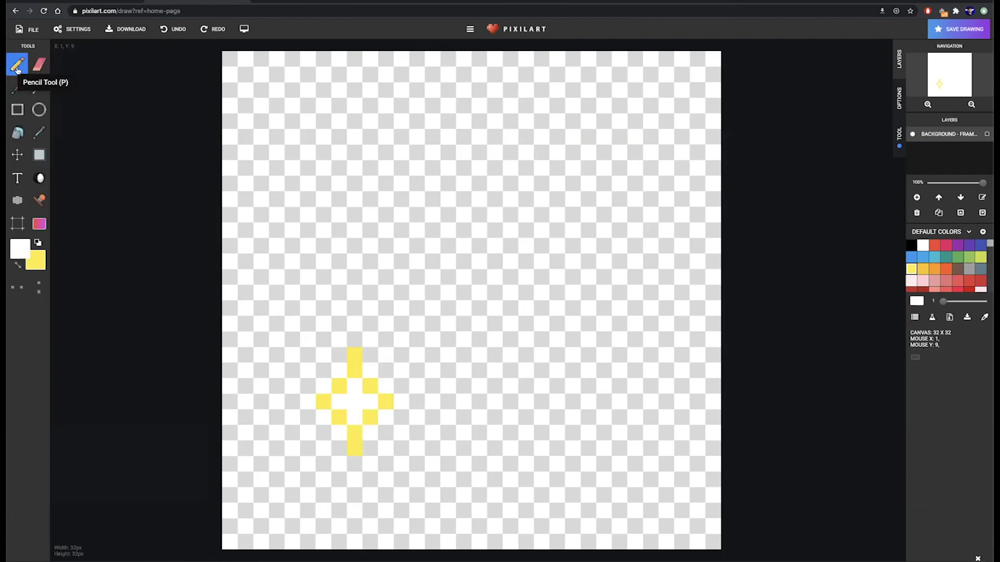
pyautogui.click(37, 243)
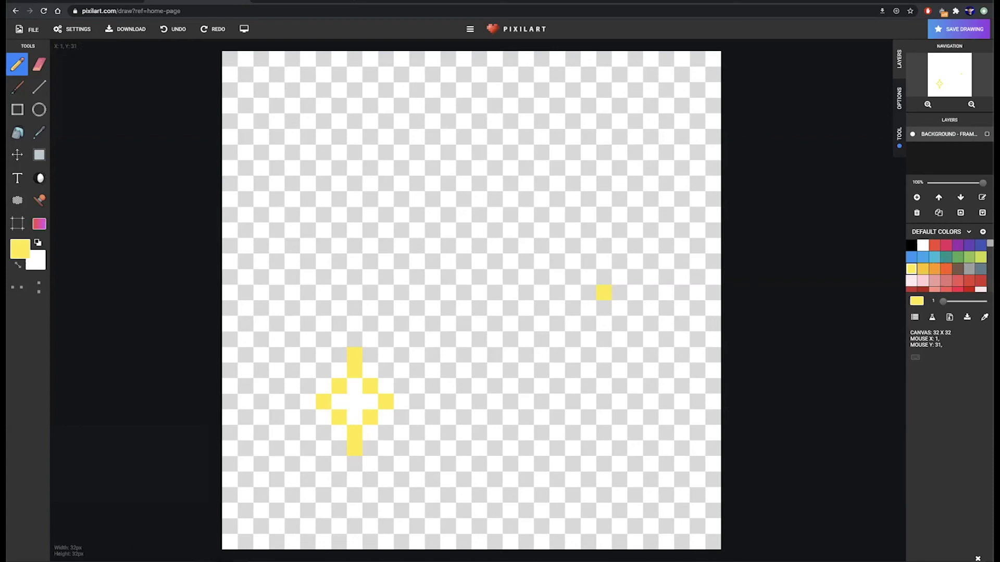
pyautogui.hotkey('shift', 'a')
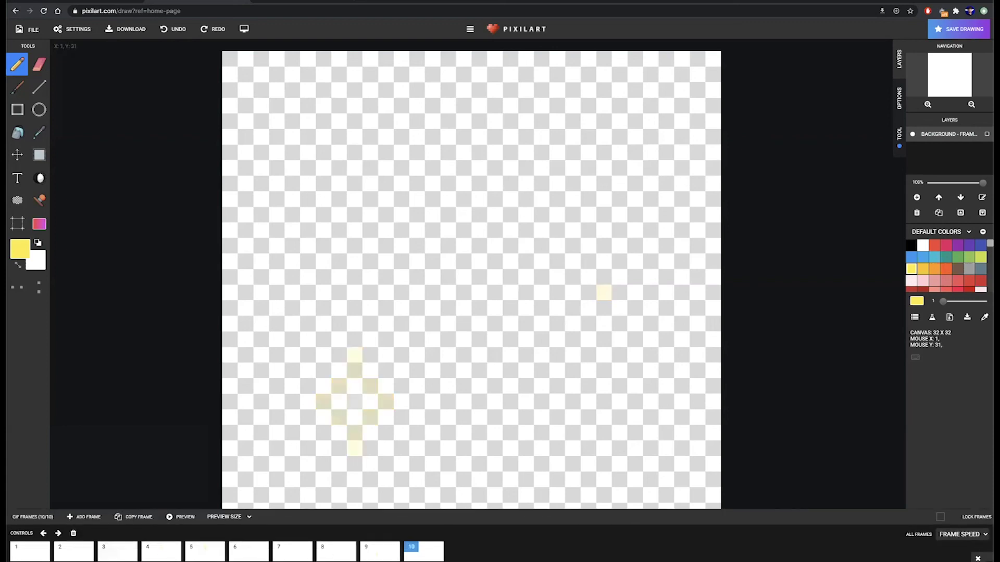
# Copy the large star from the fifth frame
pyautogui.click(193, 557)
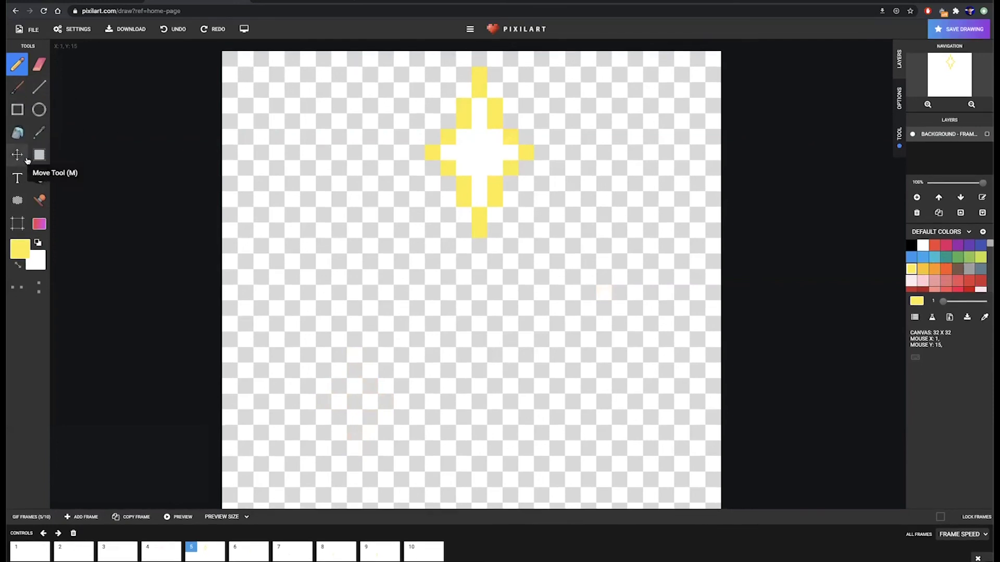
pyautogui.click(32, 159)
pyautogui.moveTo(427, 53); pyautogui.dragTo(529, 247)
pyautogui.scroll(2, 521, 245)
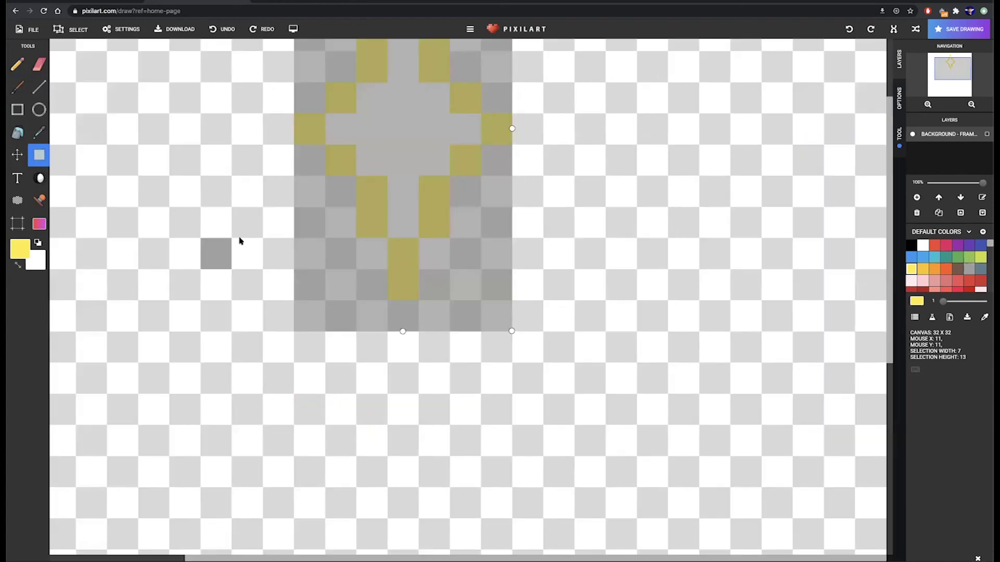
pyautogui.scroll(-2, 245, 232)
pyautogui.click(416, 68)
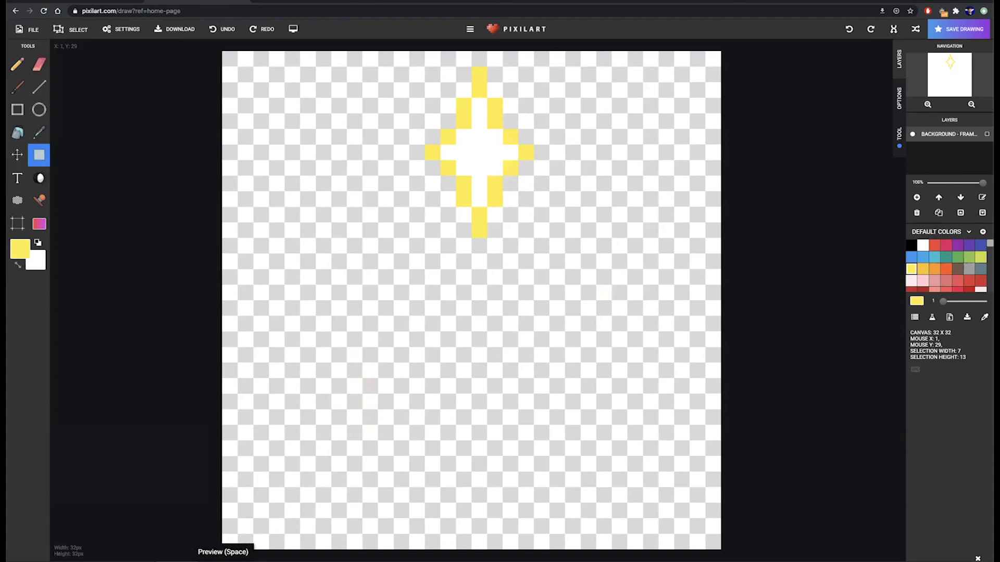
# Paste the large star into the tenth frame near the faint small star of the second sparkle
pyautogui.click(99, 557)
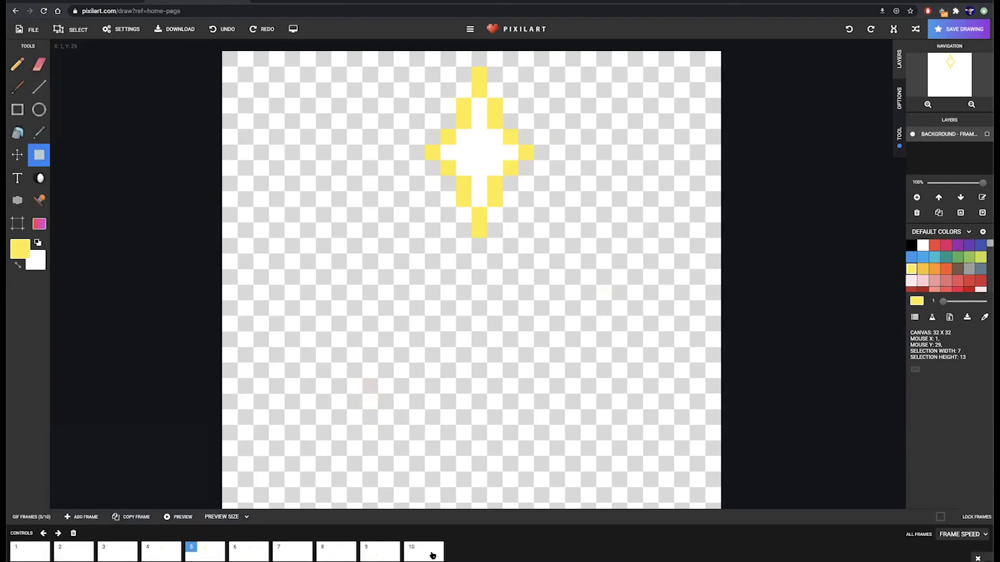
pyautogui.click(432, 555)
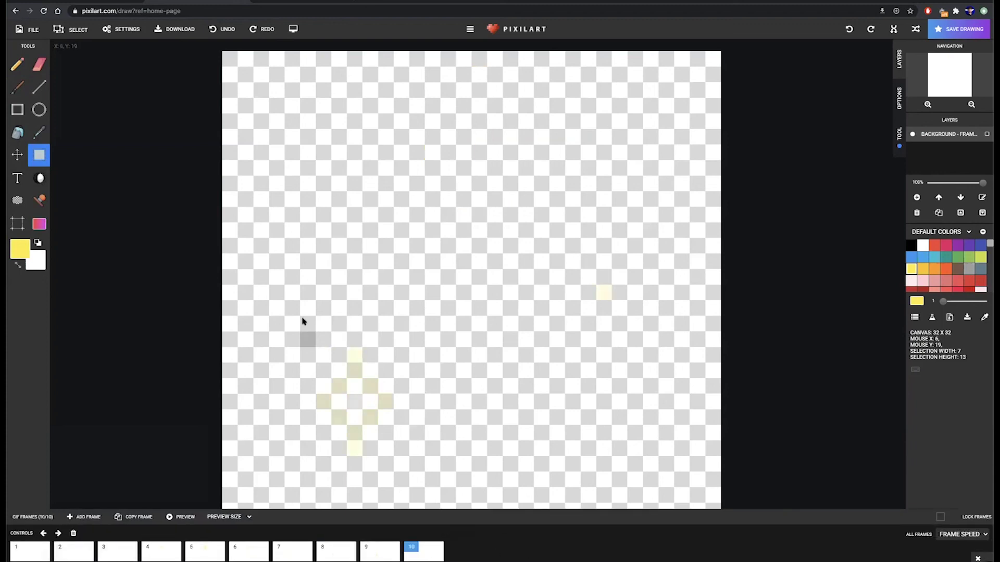
pyautogui.moveTo(292, 323); pyautogui.dragTo(423, 481)
pyautogui.scroll(2, 422, 482)
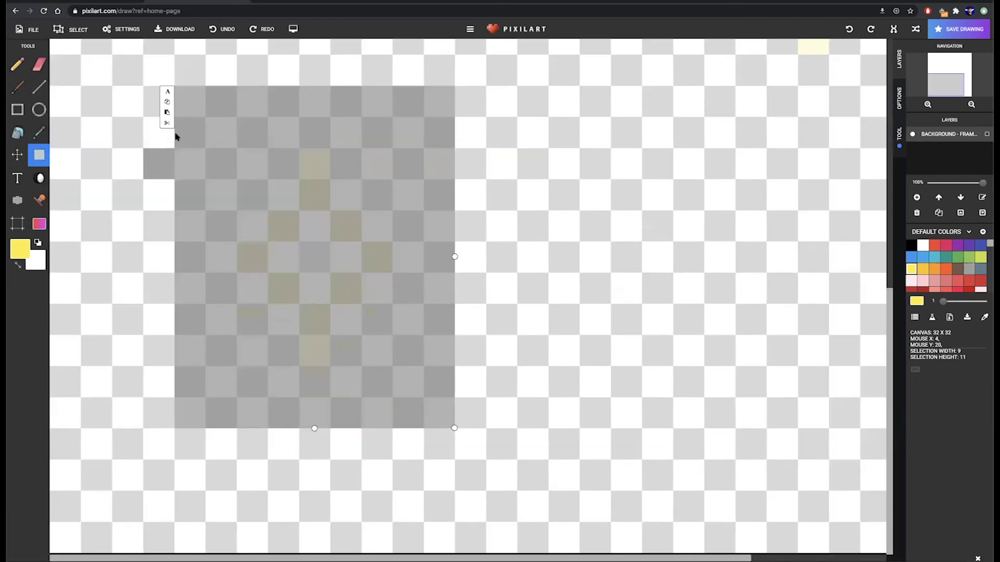
pyautogui.click(167, 113)
pyautogui.moveTo(167, 113); pyautogui.dragTo(350, 402)
pyautogui.scroll(-2, 286, 171)
pyautogui.scroll(3, 350, 401)
pyautogui.scroll(-3, 451, 317)
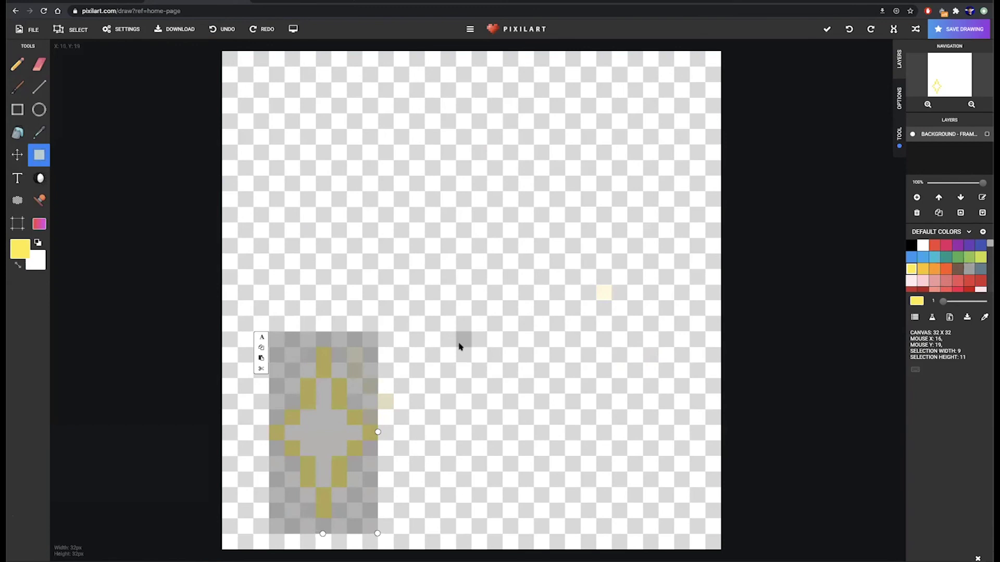
# Reselect the large star in the tenth frame, centre it on the second sparkle and compare its position with the ninth frame
pyautogui.click(17, 64)
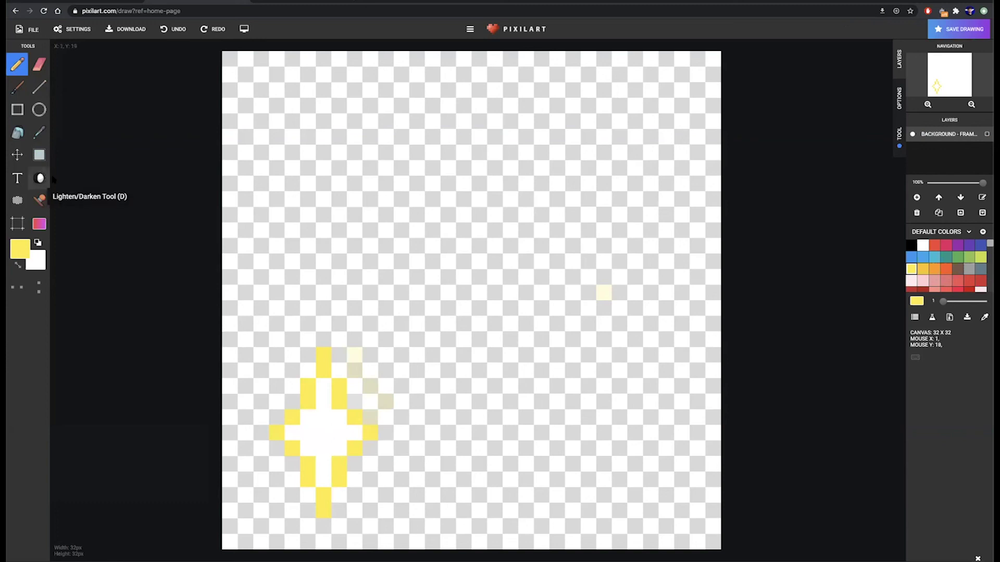
pyautogui.click(39, 155)
pyautogui.moveTo(245, 323); pyautogui.dragTo(245, 308)
pyautogui.moveTo(345, 491); pyautogui.dragTo(395, 536)
pyautogui.moveTo(404, 380); pyautogui.dragTo(353, 397)
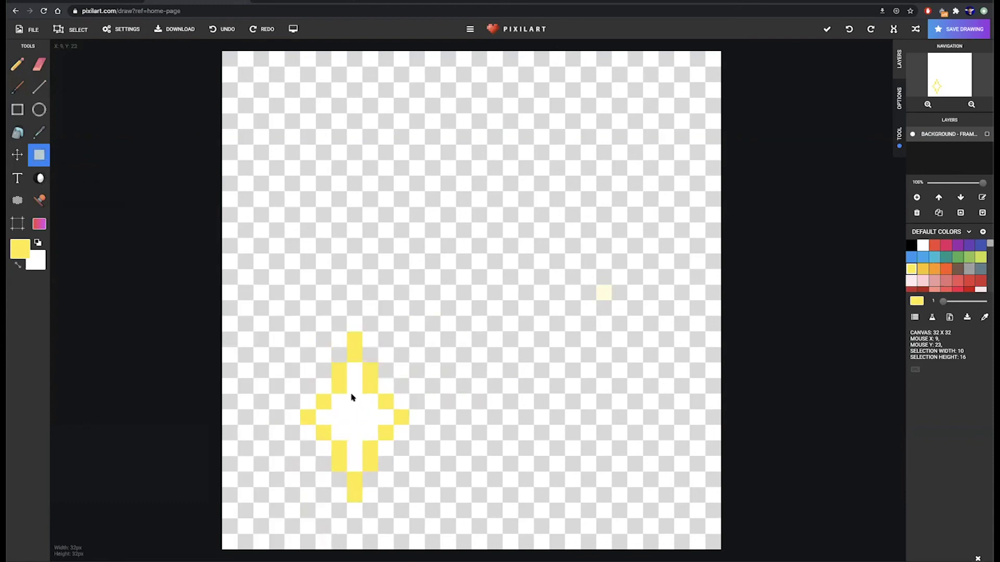
pyautogui.scroll(3, 352, 395)
pyautogui.scroll(-3, 357, 355)
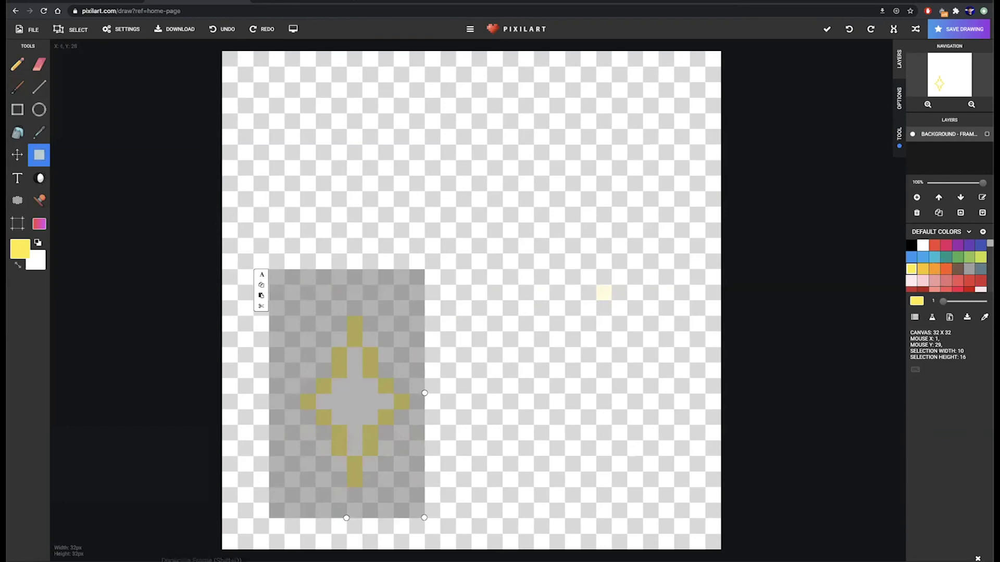
pyautogui.click(386, 559)
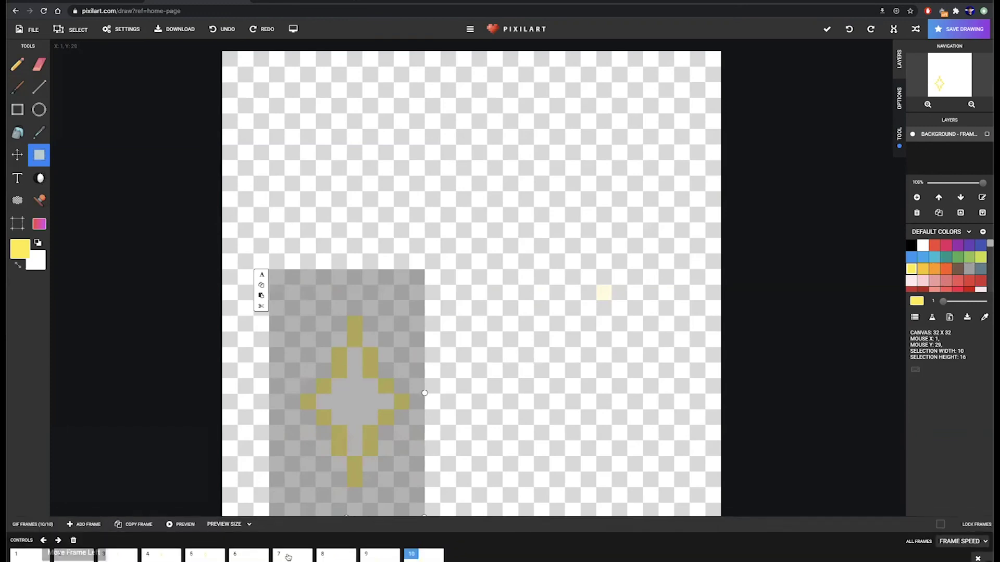
pyautogui.click(385, 558)
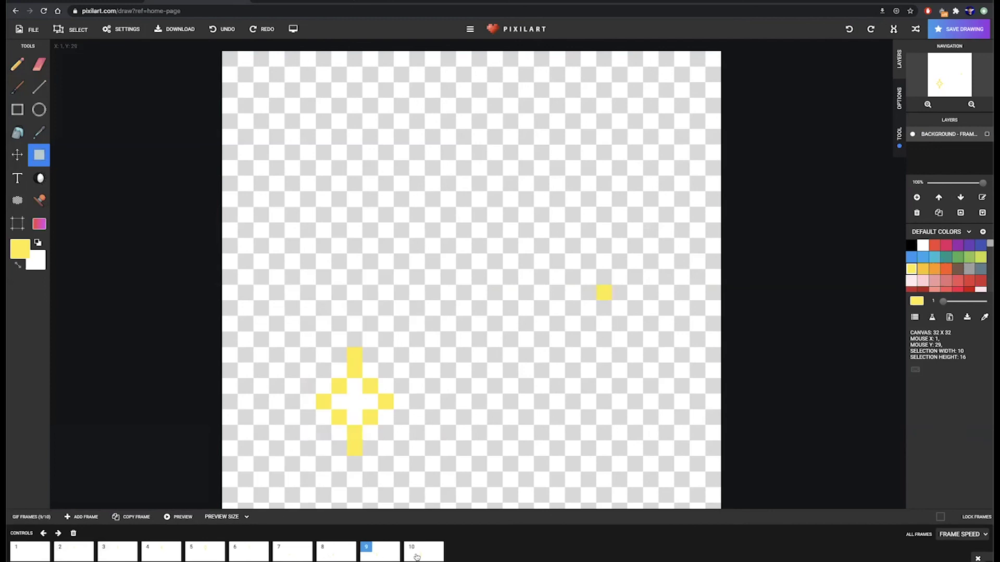
pyautogui.click(415, 557)
pyautogui.click(391, 553)
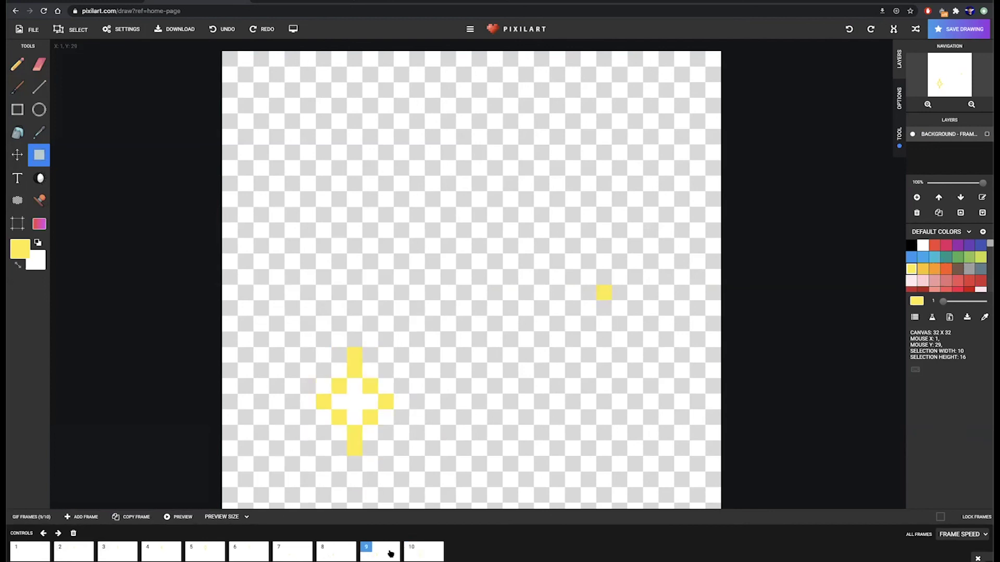
pyautogui.click(430, 554)
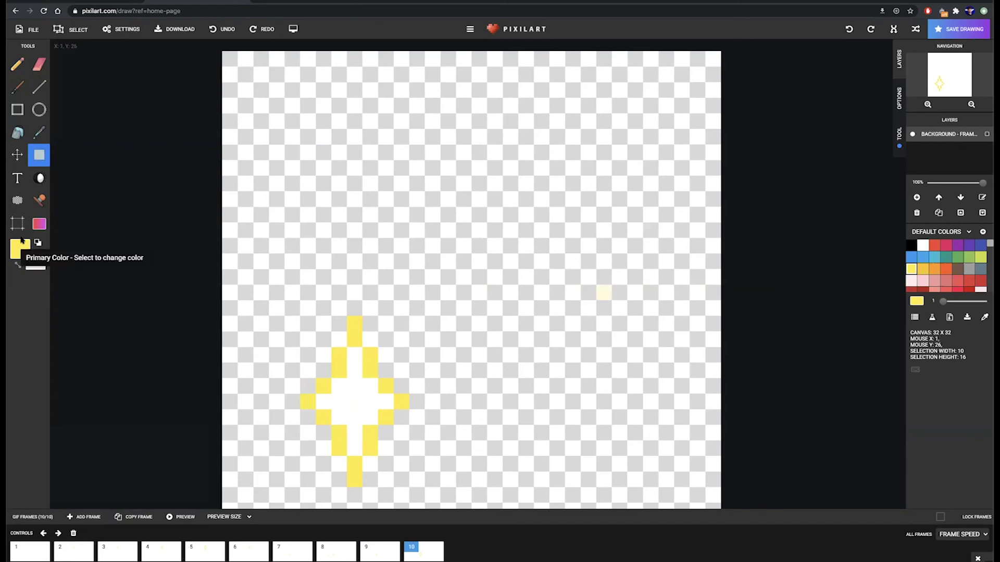
# Draw a small yellow plus with a white centre over the faint pixel of the third sparkle in the tenth frame
pyautogui.moveTo(603, 294); pyautogui.dragTo(592, 294)
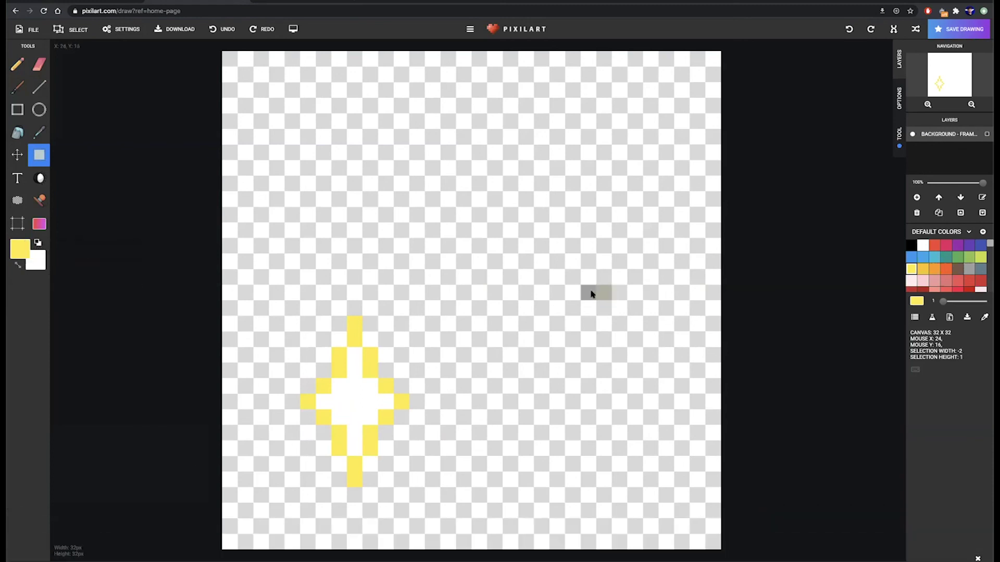
pyautogui.click(15, 63)
pyautogui.moveTo(587, 290); pyautogui.dragTo(613, 295)
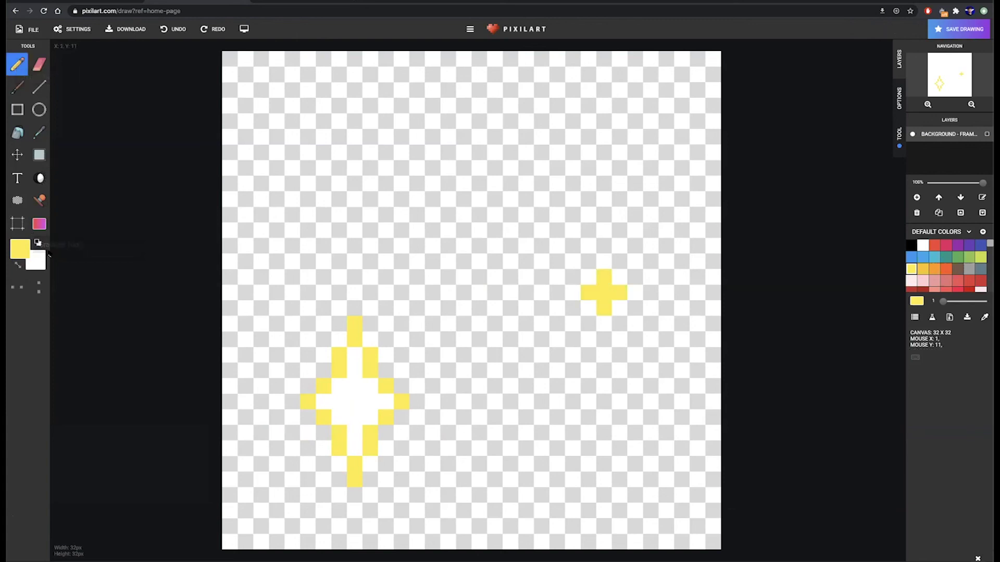
pyautogui.press('x')
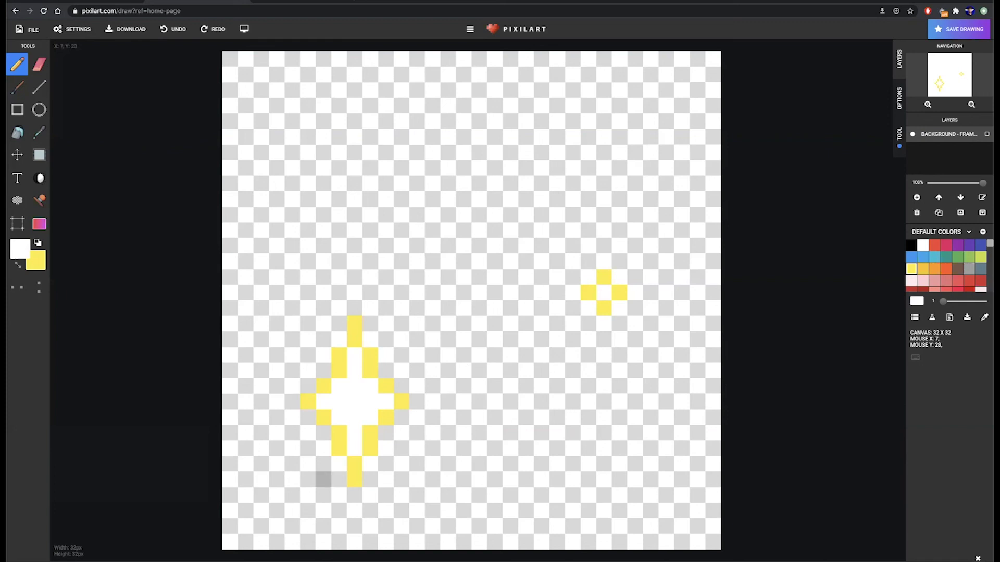
# Add an eleventh frame at the end and copy the tall cross from the third frame
pyautogui.click(30, 553)
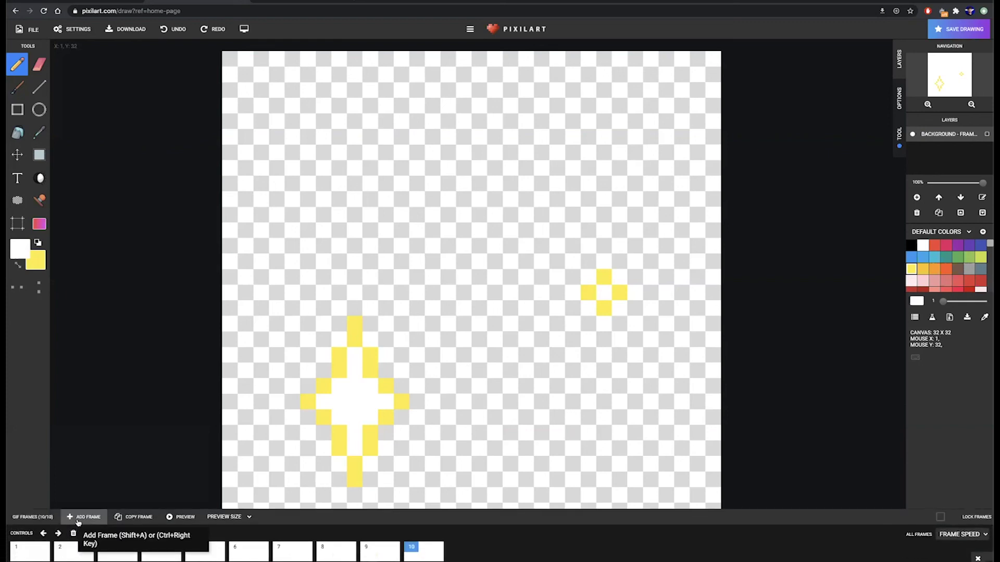
pyautogui.click(78, 520)
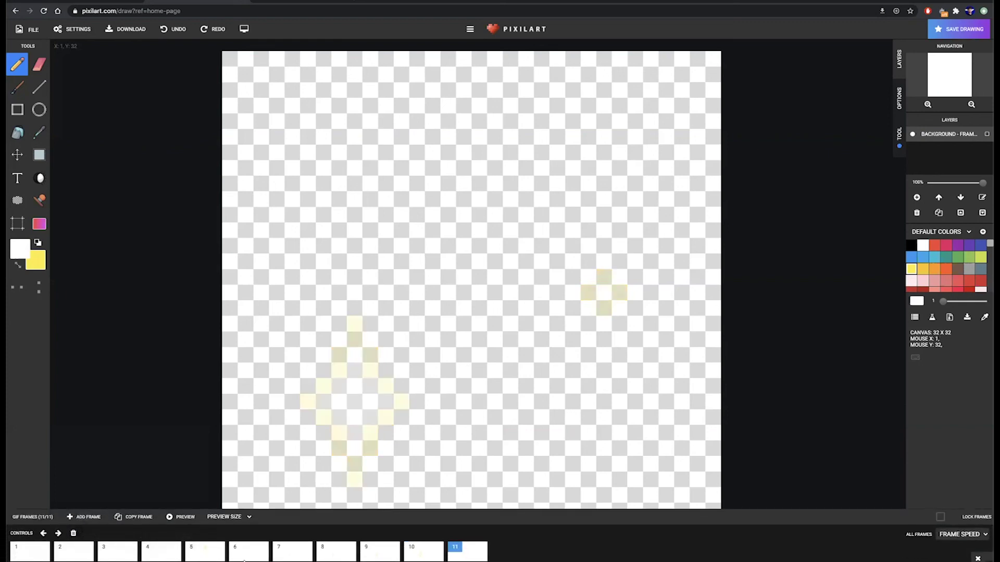
pyautogui.click(209, 553)
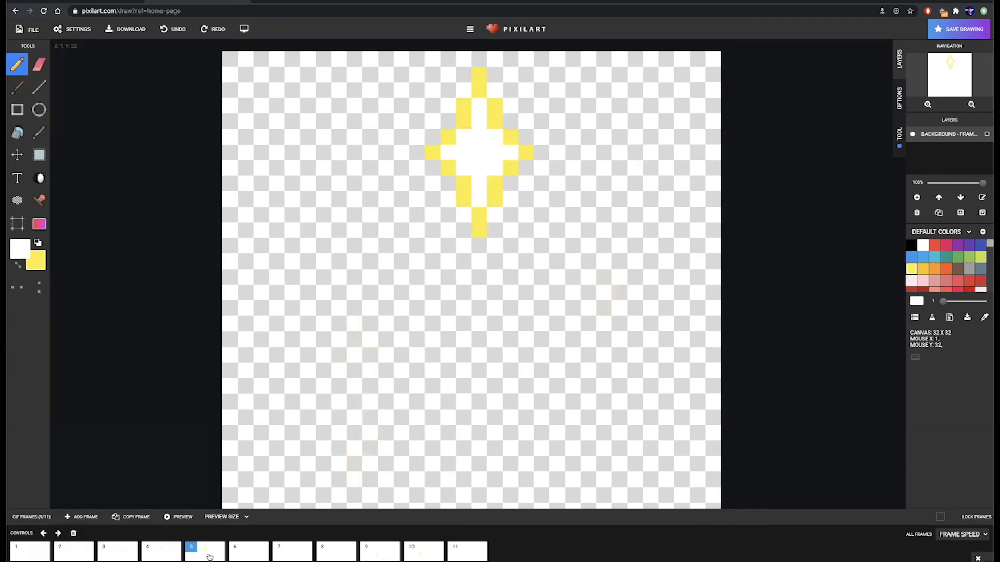
pyautogui.click(123, 555)
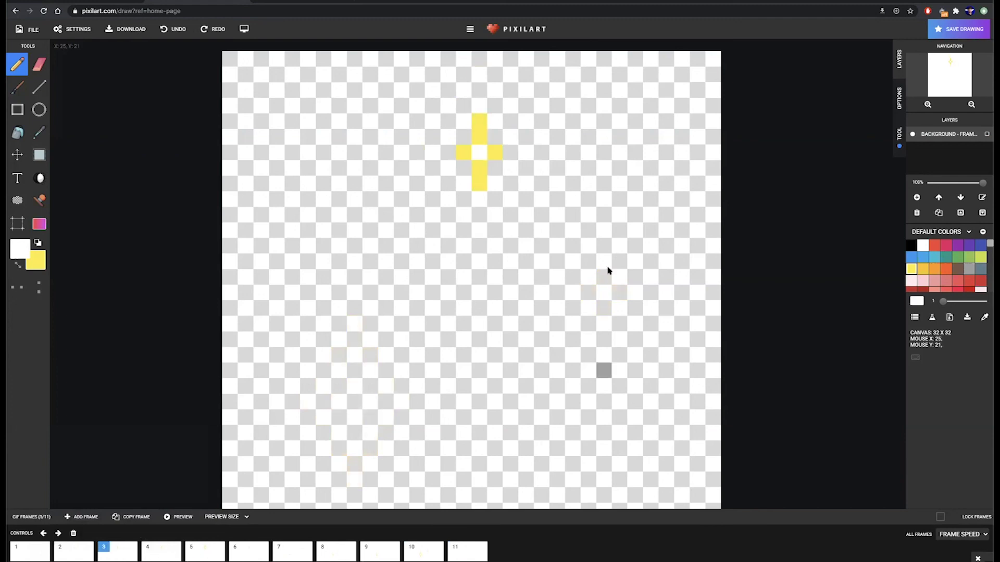
pyautogui.click(40, 155)
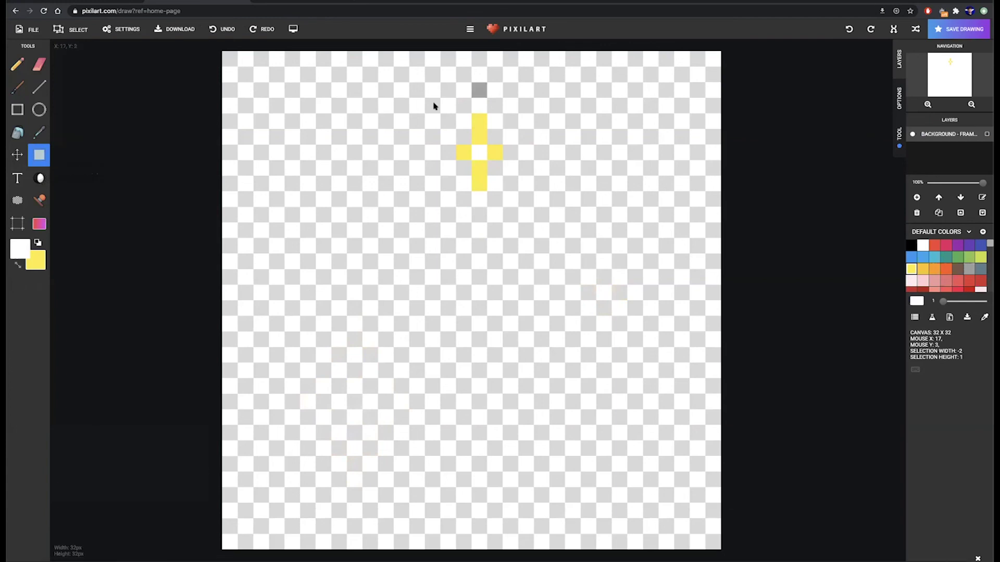
pyautogui.moveTo(434, 106); pyautogui.dragTo(524, 196)
pyautogui.click(418, 116)
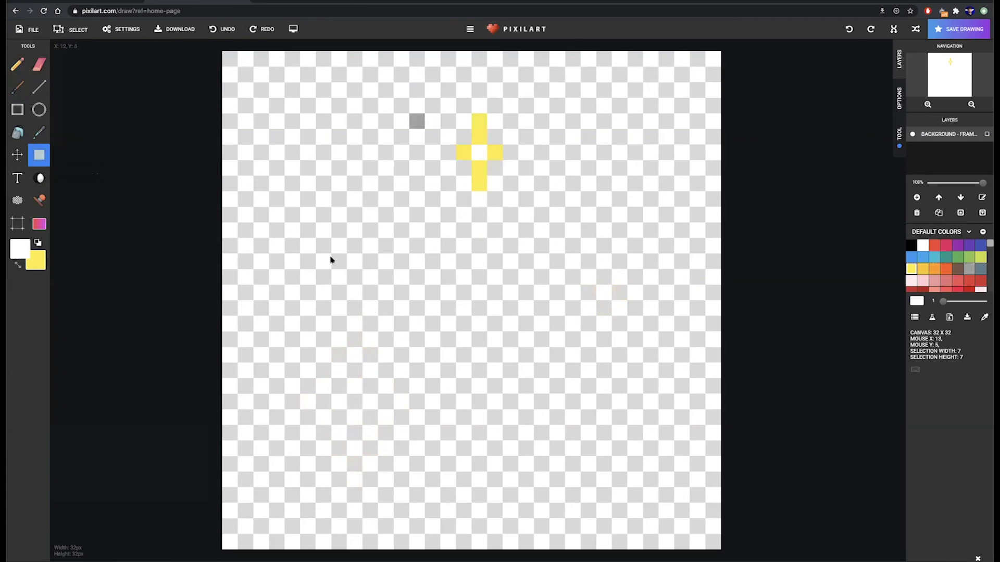
# Paste the tall cross into the eleventh frame and move it onto the faint large star of the second sparkle
pyautogui.click(26, 556)
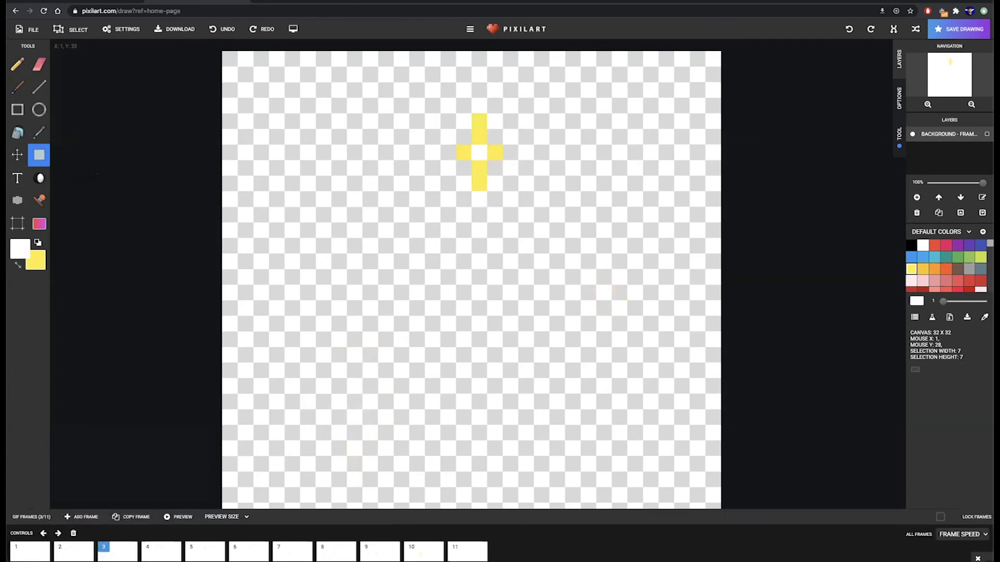
pyautogui.click(468, 556)
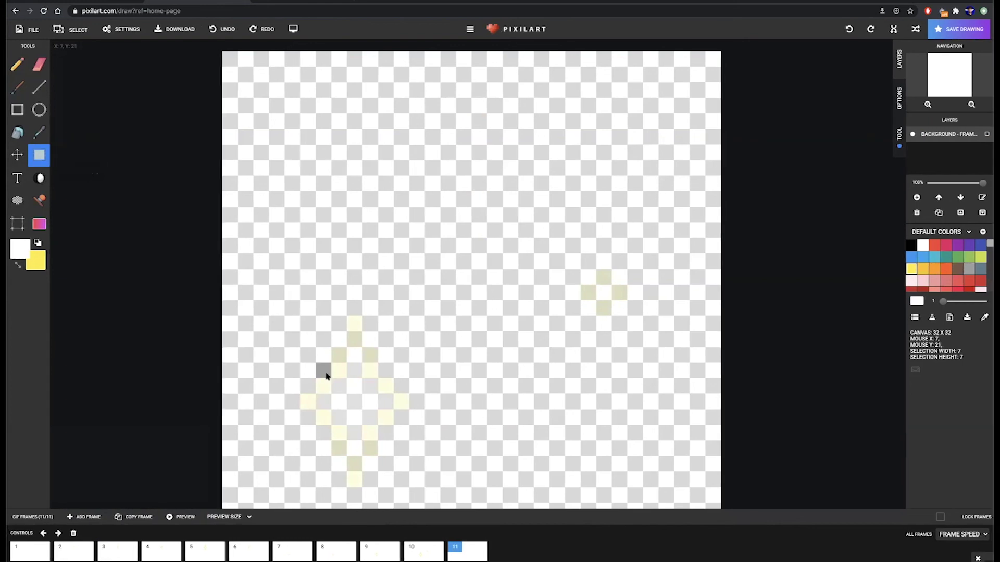
pyautogui.moveTo(333, 363); pyautogui.dragTo(400, 464)
pyautogui.scroll(1, 399, 464)
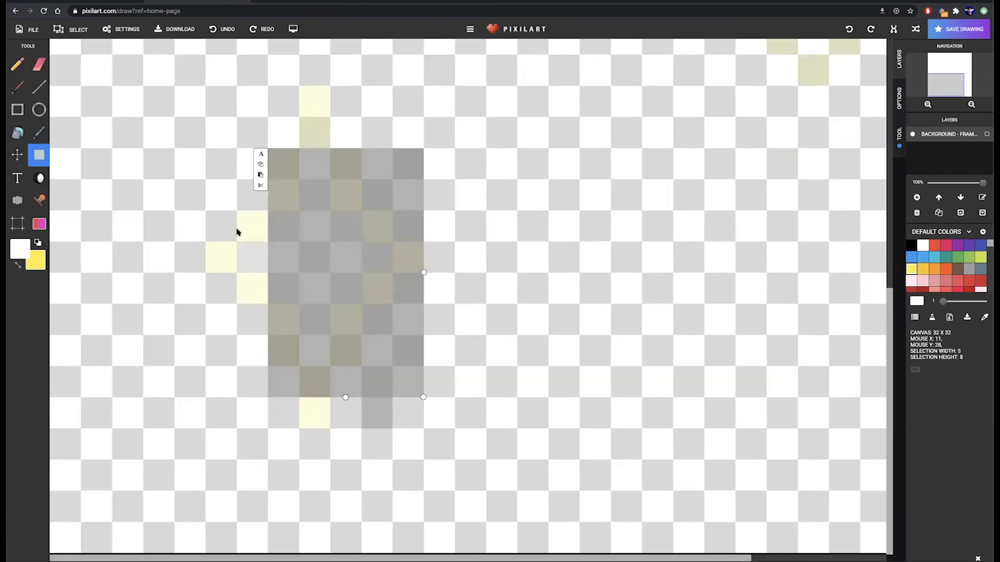
pyautogui.scroll(-2, 299, 245)
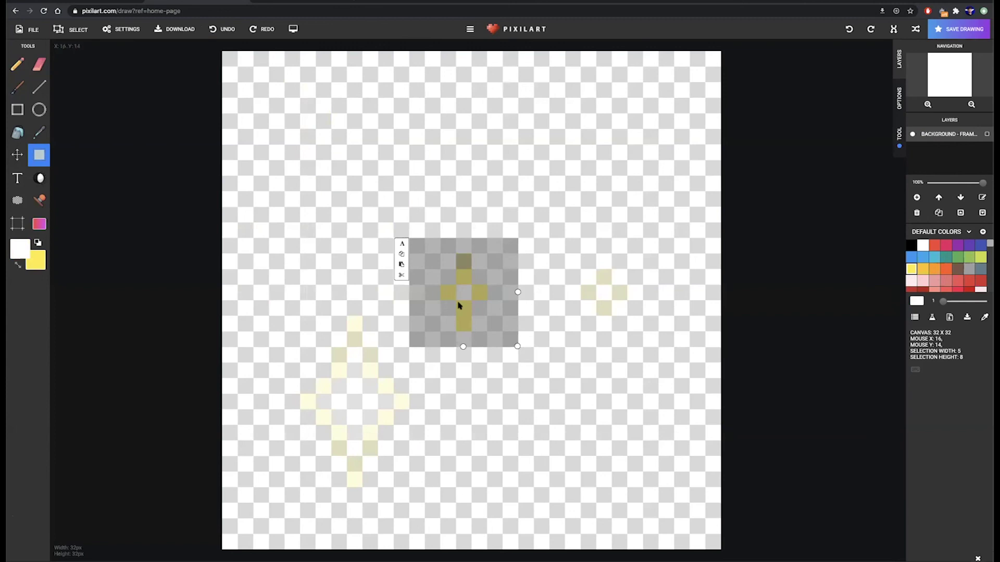
pyautogui.moveTo(459, 301); pyautogui.dragTo(350, 401)
pyautogui.scroll(2, 350, 402)
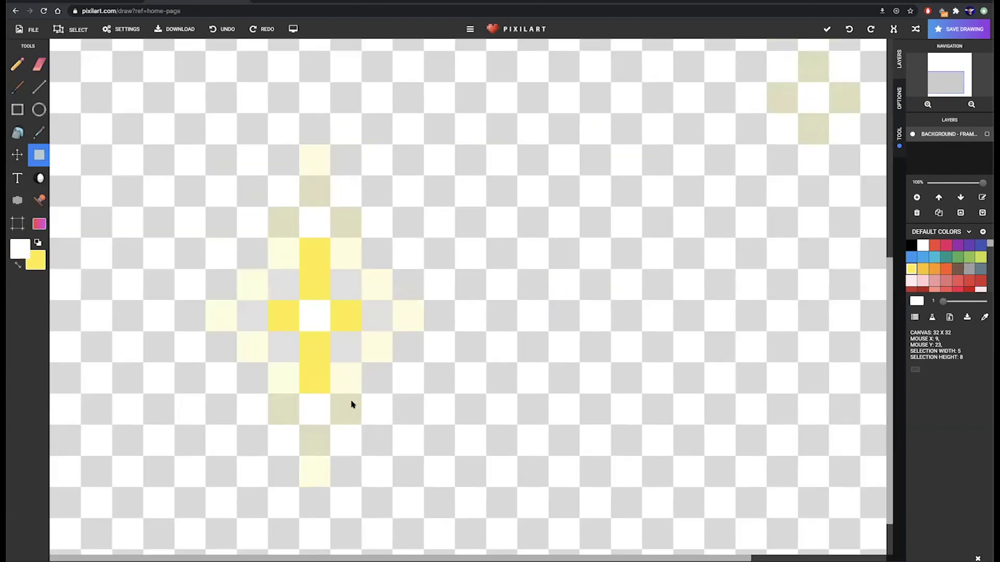
pyautogui.scroll(-2, 402, 349)
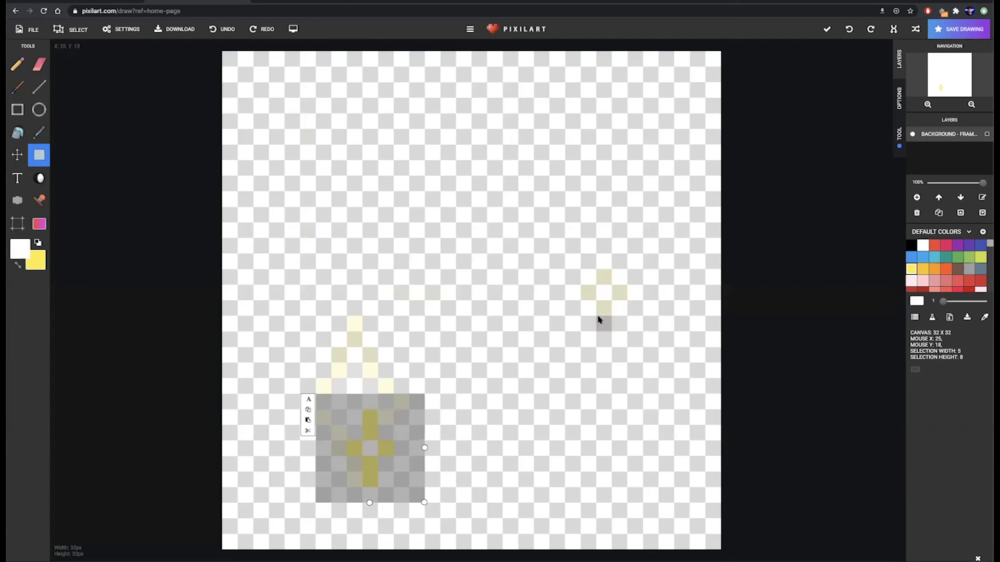
# Paste another tall cross centred on the faint plus of the third sparkle, and recentre the first cross on the second sparkle's faint star
pyautogui.hotkey('ctrl', 'z')
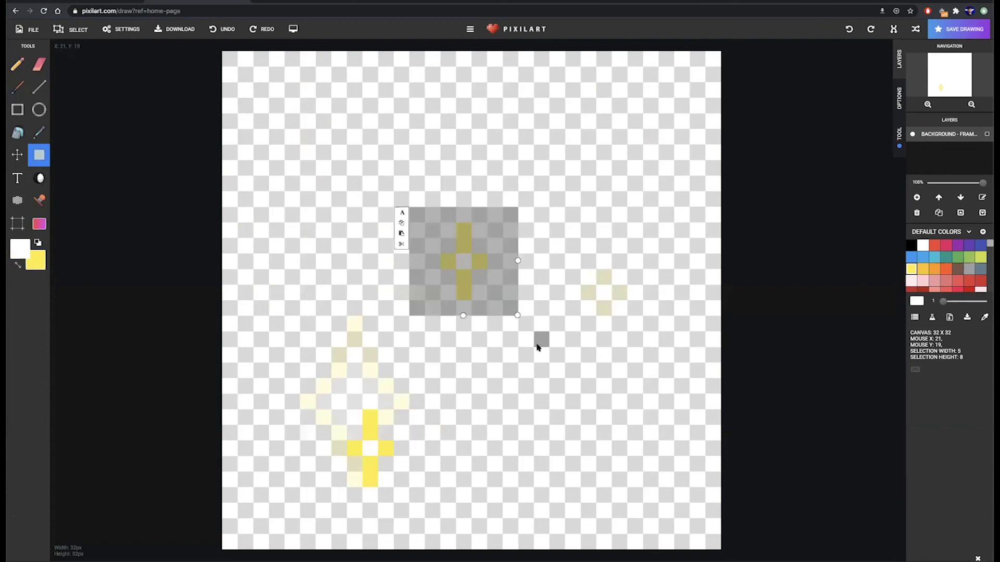
pyautogui.moveTo(460, 265); pyautogui.dragTo(607, 295)
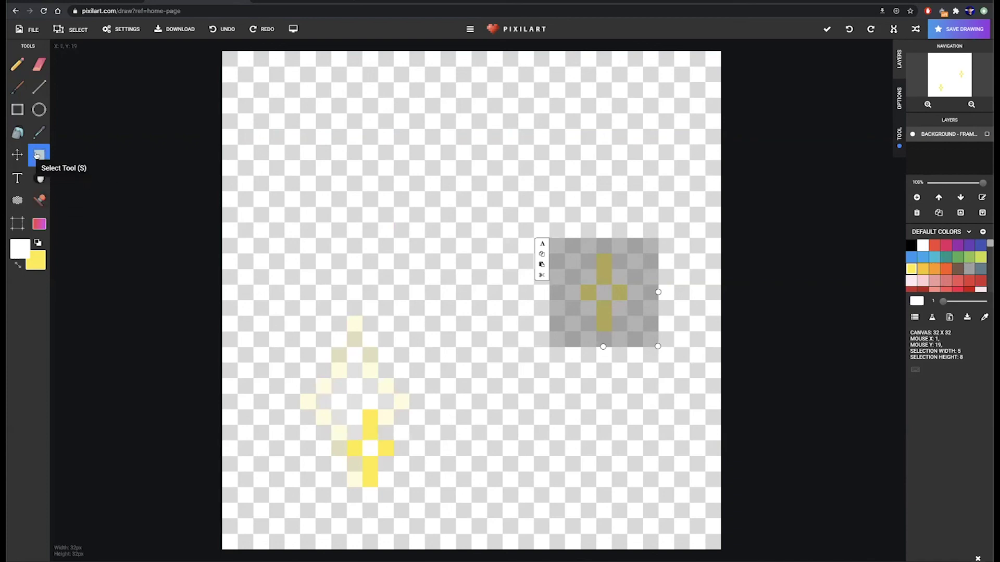
pyautogui.click(37, 156)
pyautogui.moveTo(319, 397); pyautogui.dragTo(415, 495)
pyautogui.moveTo(371, 450); pyautogui.dragTo(364, 402)
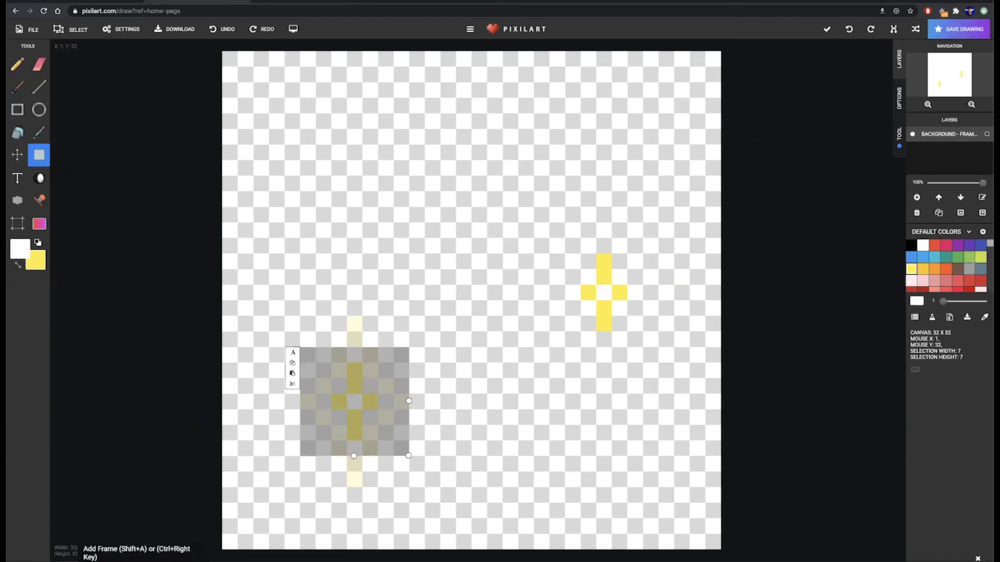
# Add a twelfth frame at the end and draw a single yellow pixel at the centre of the second sparkle's faint cross
pyautogui.hotkey('shift', 'a')
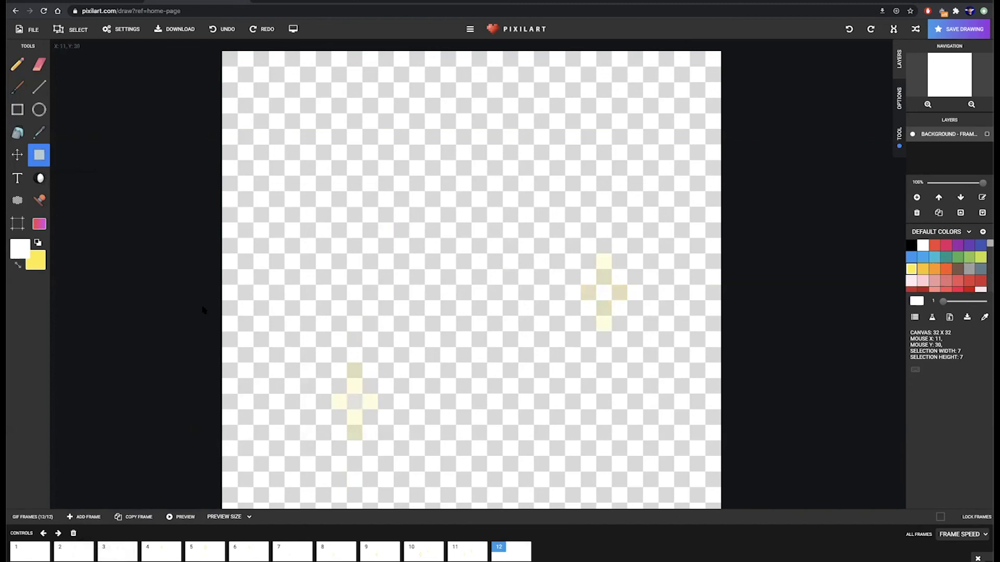
pyautogui.press('x')
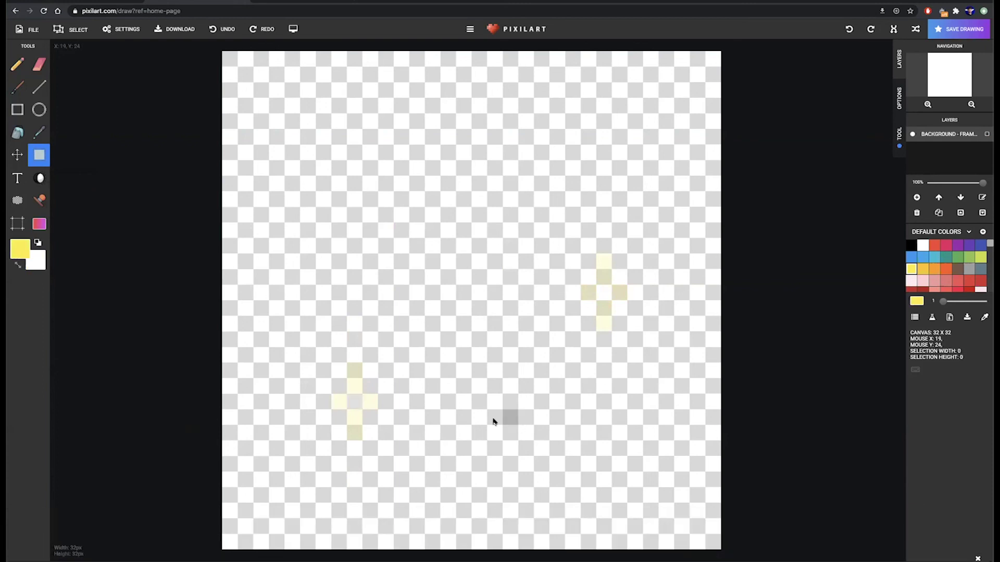
pyautogui.press('x')
pyautogui.click(17, 64)
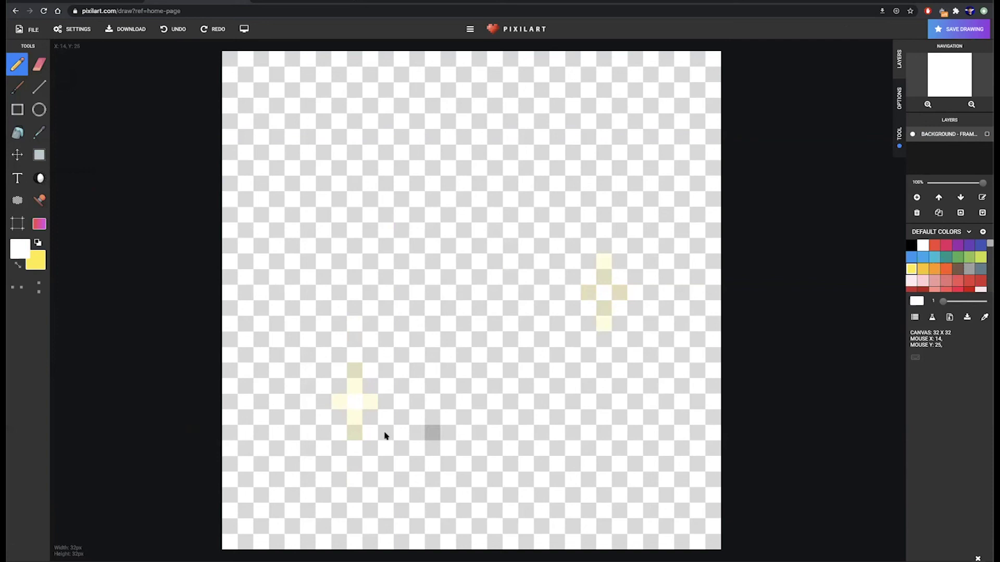
pyautogui.press('x')
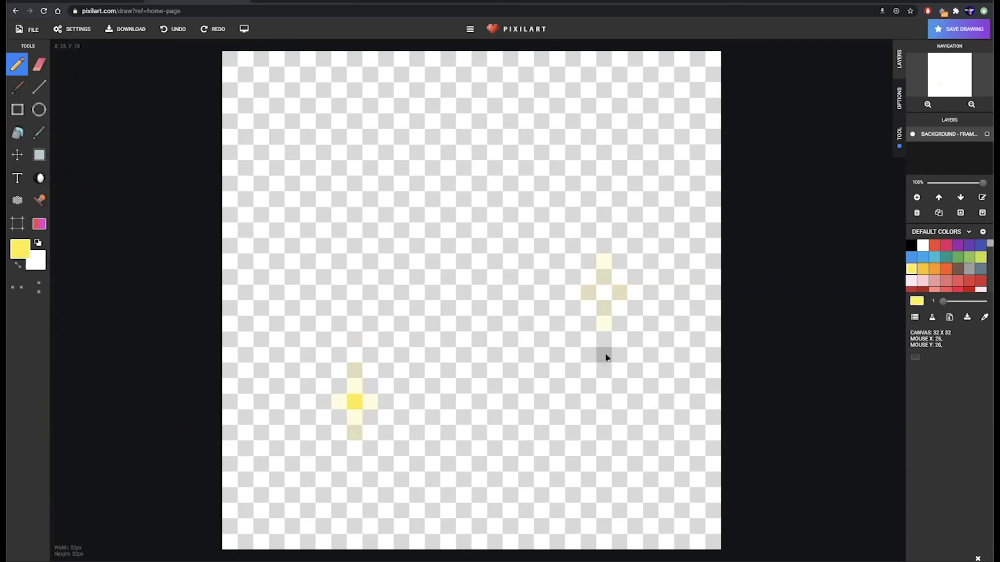
# Try to copy the small star from the fourth frame onto the third sparkle's faint cross in the twelfth frame
pyautogui.click(107, 558)
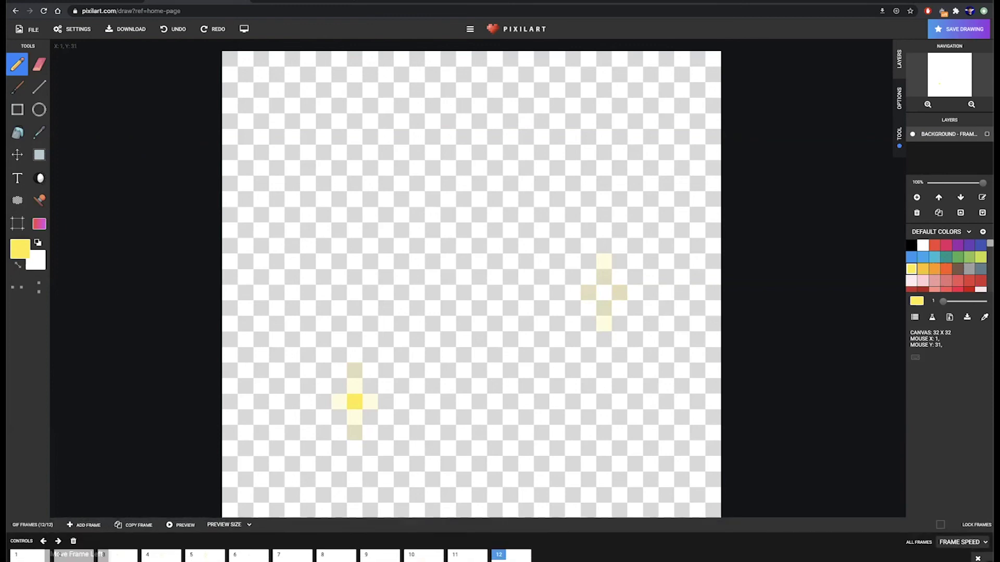
pyautogui.click(117, 559)
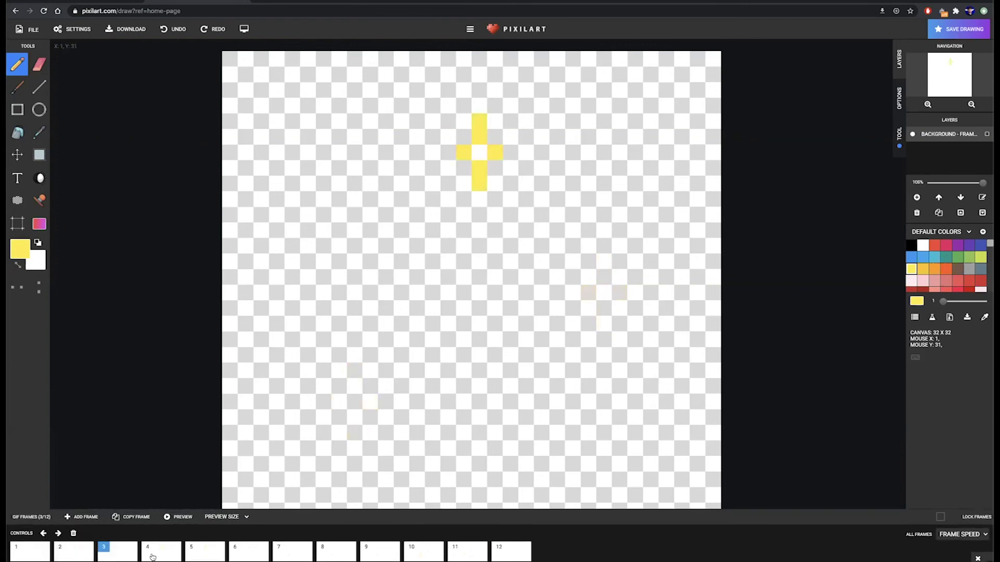
pyautogui.click(152, 558)
pyautogui.click(39, 155)
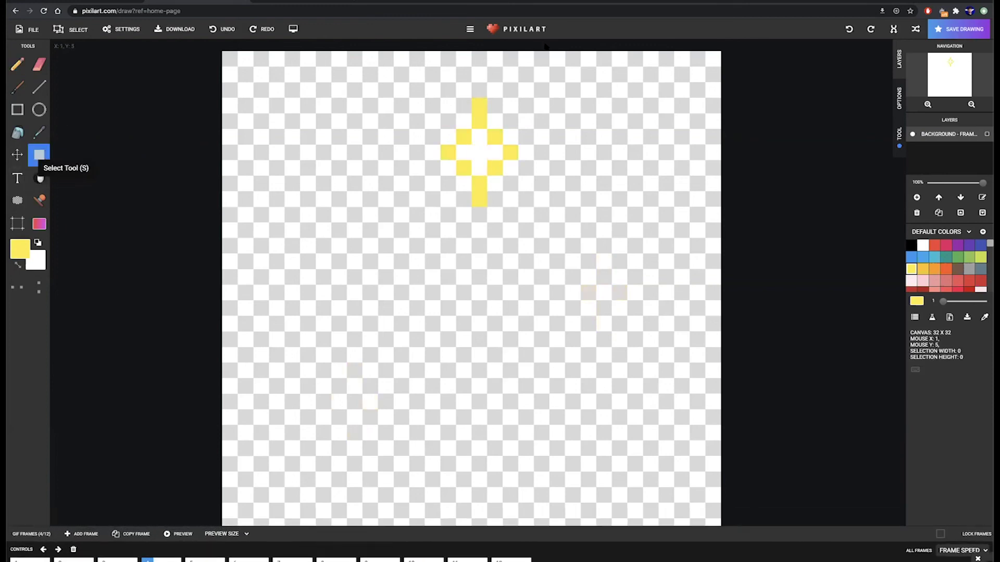
pyautogui.moveTo(431, 87); pyautogui.dragTo(517, 210)
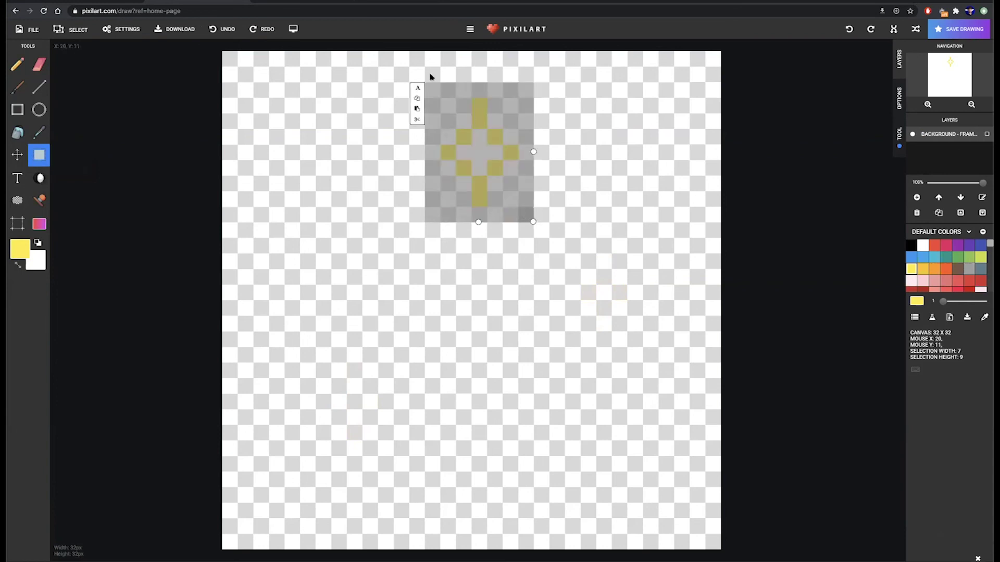
pyautogui.click(411, 115)
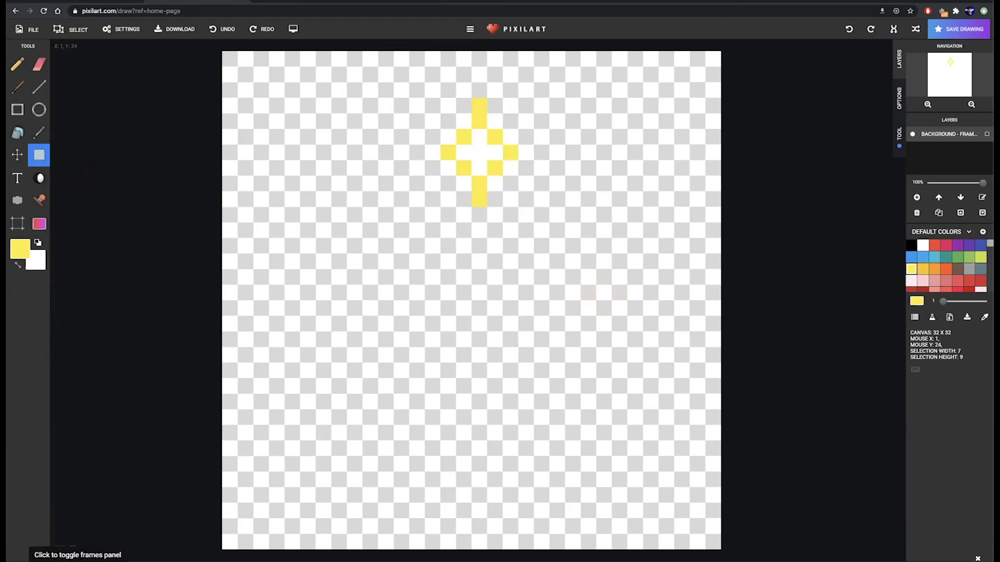
pyautogui.click(67, 552)
pyautogui.click(520, 555)
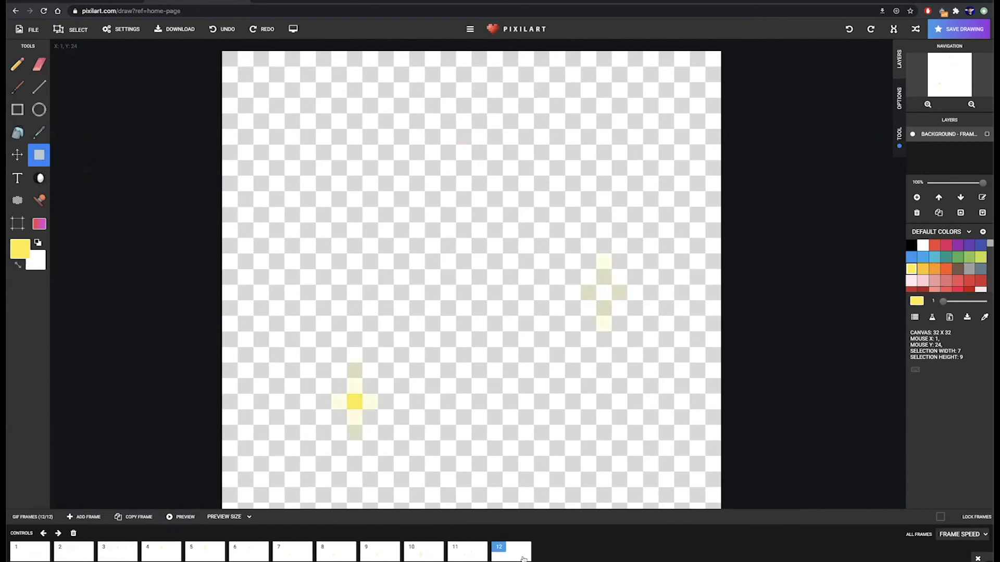
pyautogui.moveTo(631, 355); pyautogui.dragTo(579, 238)
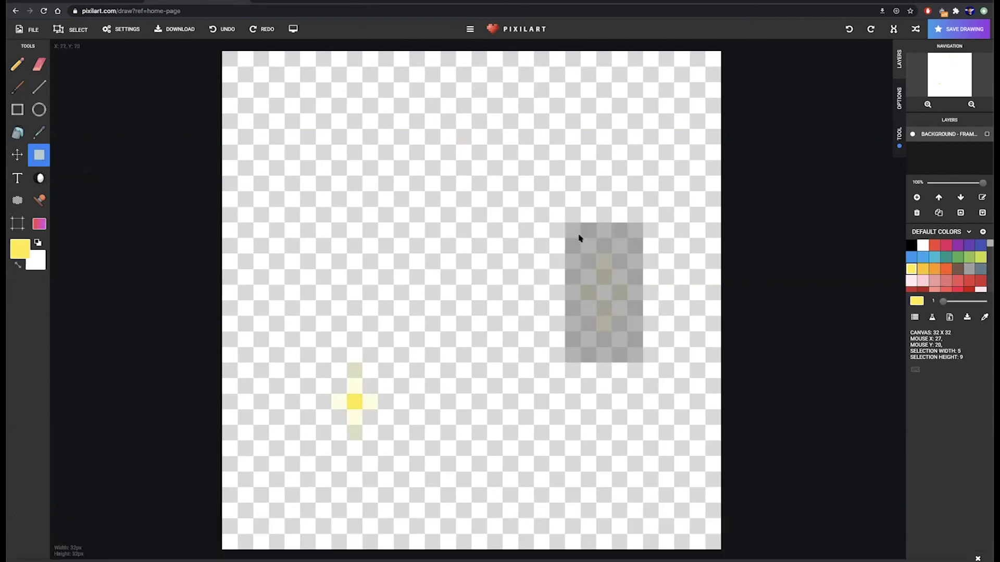
pyautogui.click(559, 239)
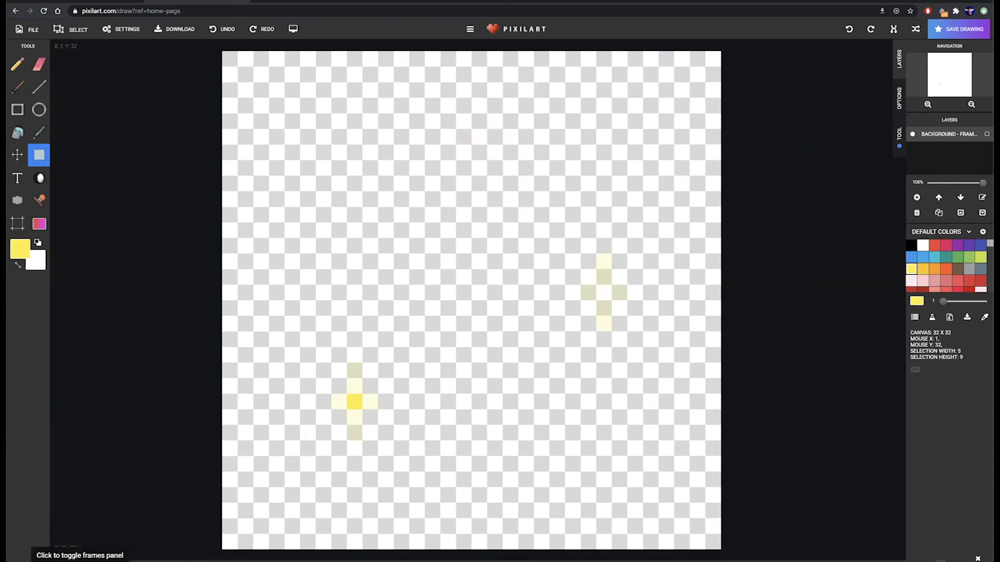
# Return to the fourth frame and copy the small star with a selection around it
pyautogui.click(234, 560)
pyautogui.click(199, 550)
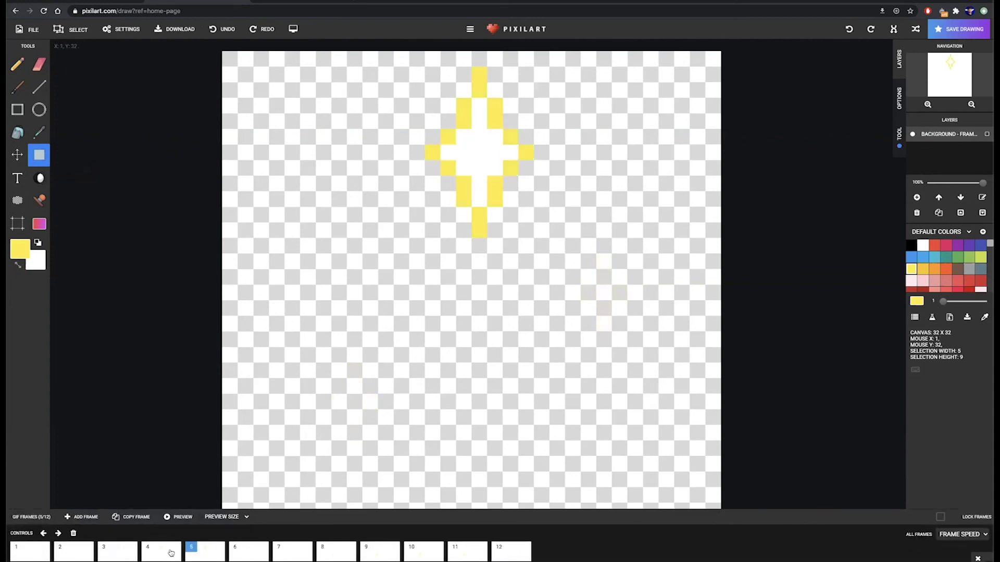
pyautogui.moveTo(410, 83); pyautogui.dragTo(596, 253)
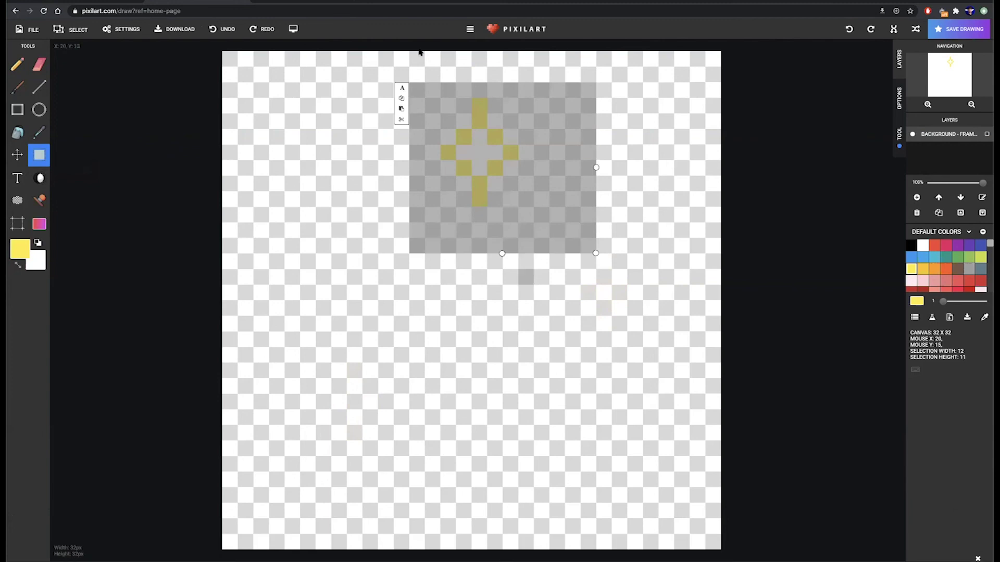
pyautogui.click(384, 135)
# Paste the small star into the twelfth frame and centre it on the faint cross of the third sparkle
pyautogui.click(26, 558)
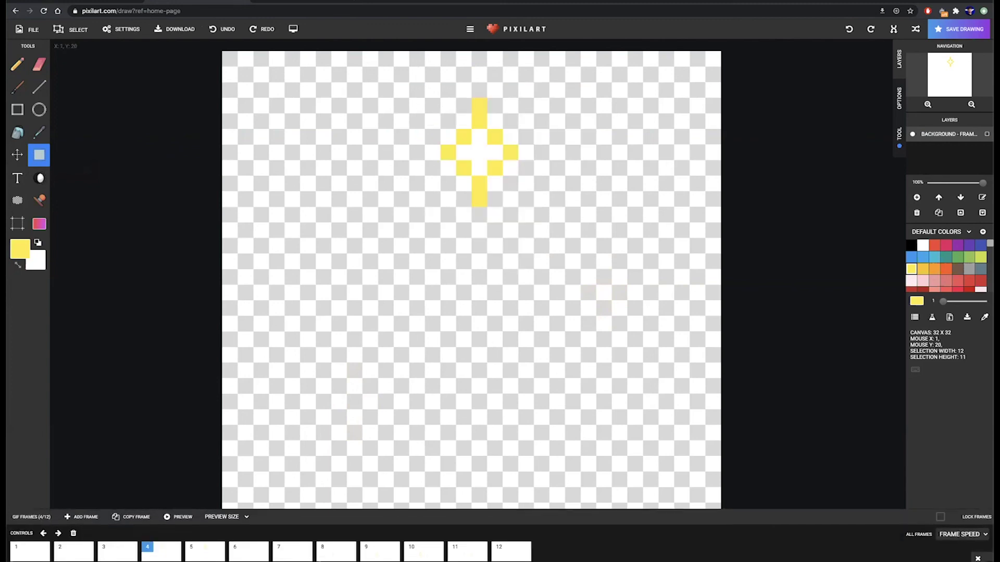
pyautogui.click(522, 557)
pyautogui.moveTo(433, 183); pyautogui.dragTo(588, 371)
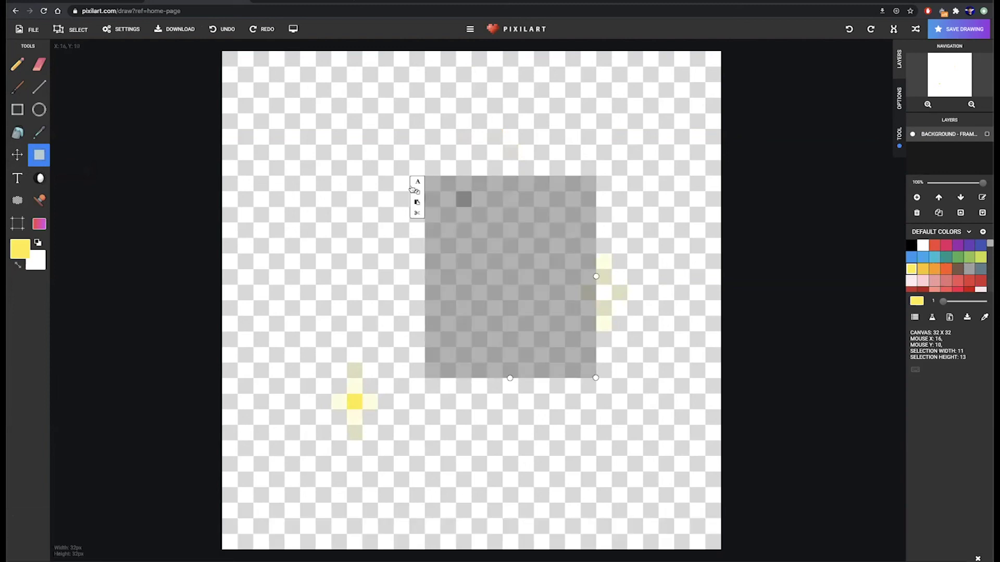
pyautogui.click(416, 203)
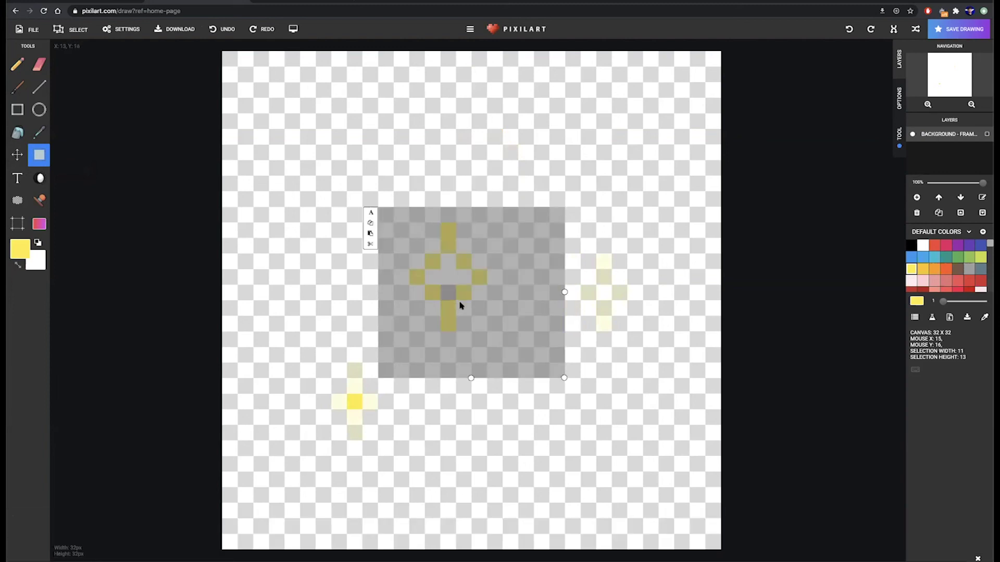
pyautogui.moveTo(424, 284); pyautogui.dragTo(571, 290)
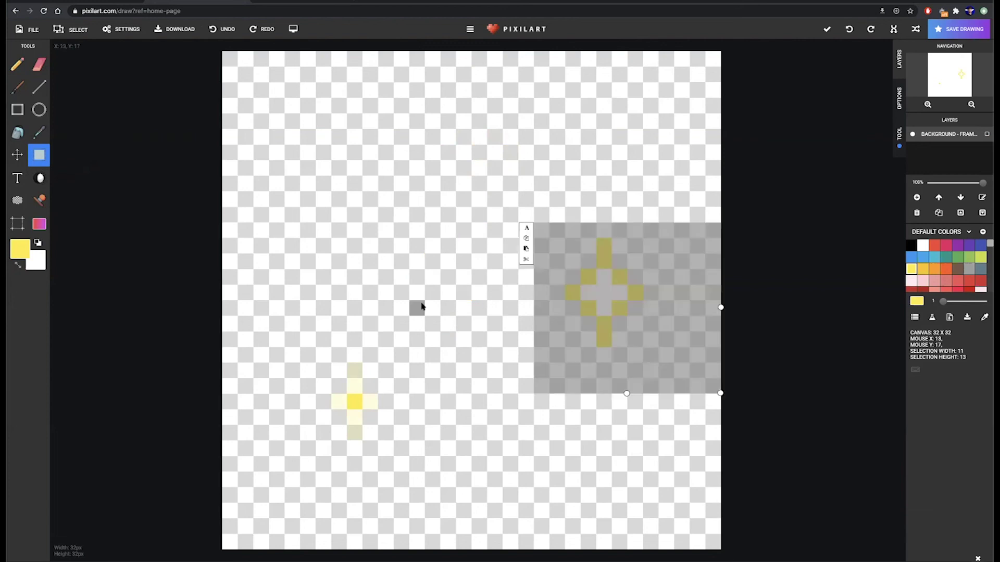
pyautogui.click(361, 258)
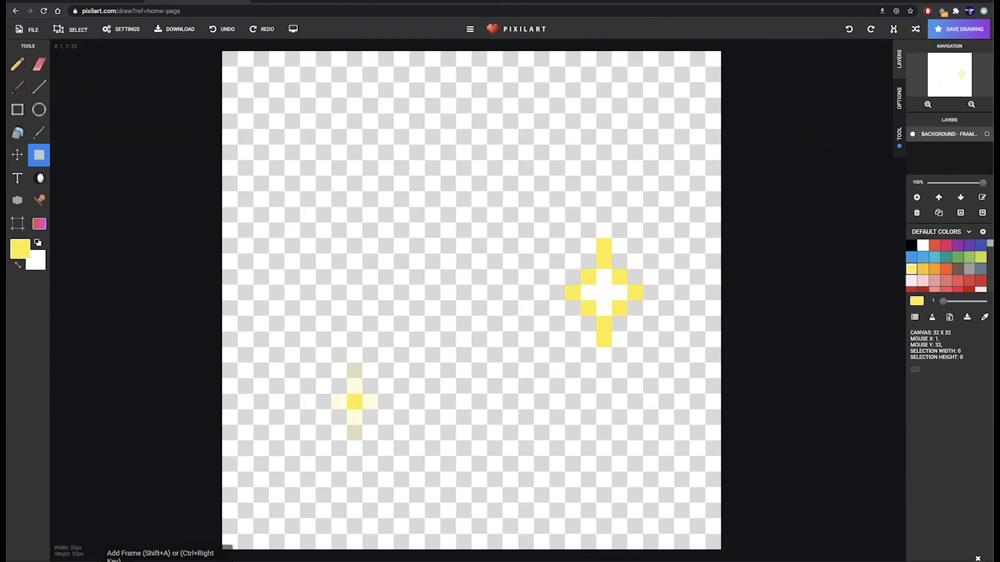
# Add a thirteenth frame at the end and copy the large star from the fifth frame
pyautogui.click(47, 557)
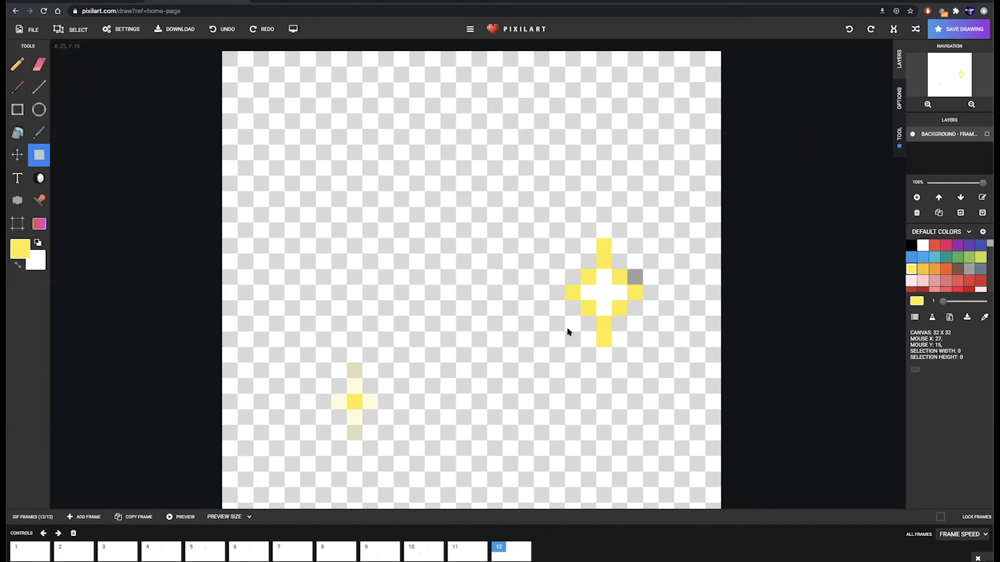
pyautogui.click(78, 516)
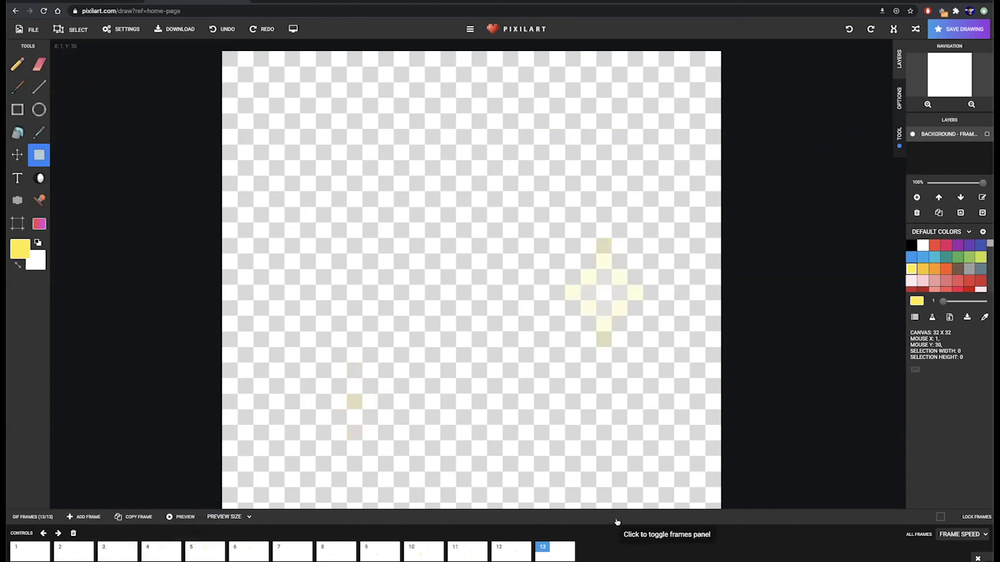
pyautogui.click(209, 553)
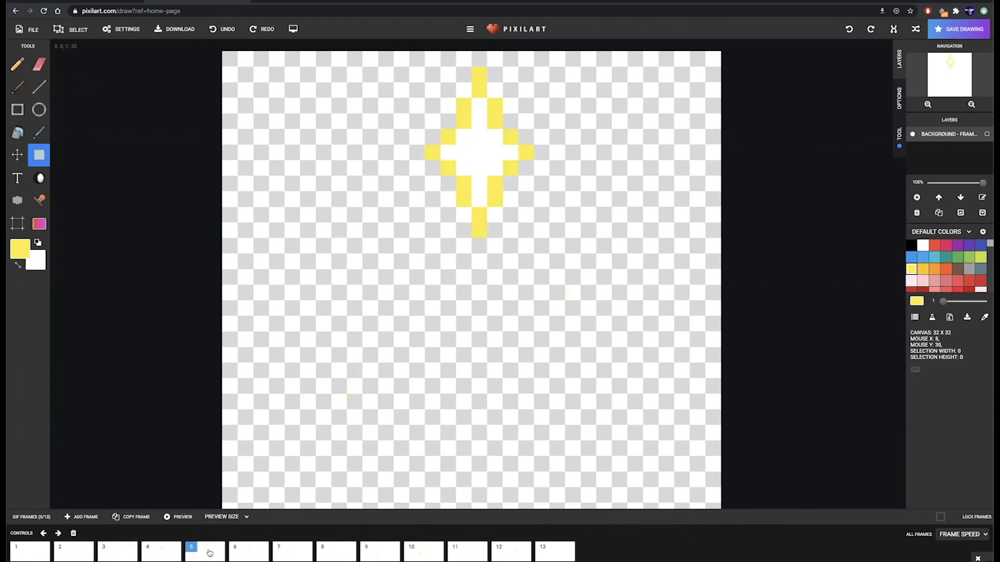
pyautogui.moveTo(402, 58)
pyautogui.mouseDown()
pyautogui.moveTo(558, 221)
pyautogui.moveTo(549, 252)
pyautogui.mouseUp()
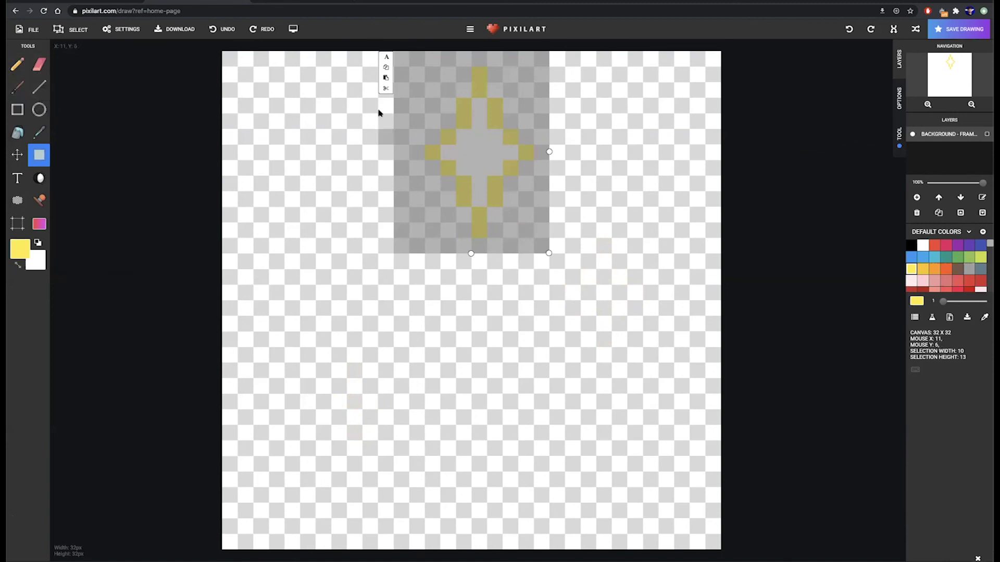
pyautogui.click(386, 73)
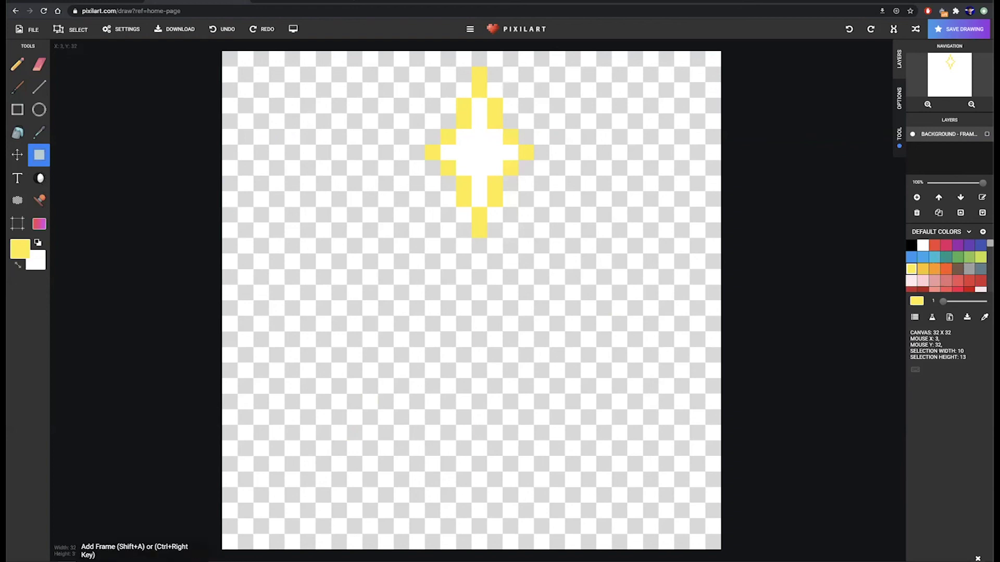
# Paste the large star into the thirteenth frame and centre it on the third sparkle's faint small star
pyautogui.click(21, 552)
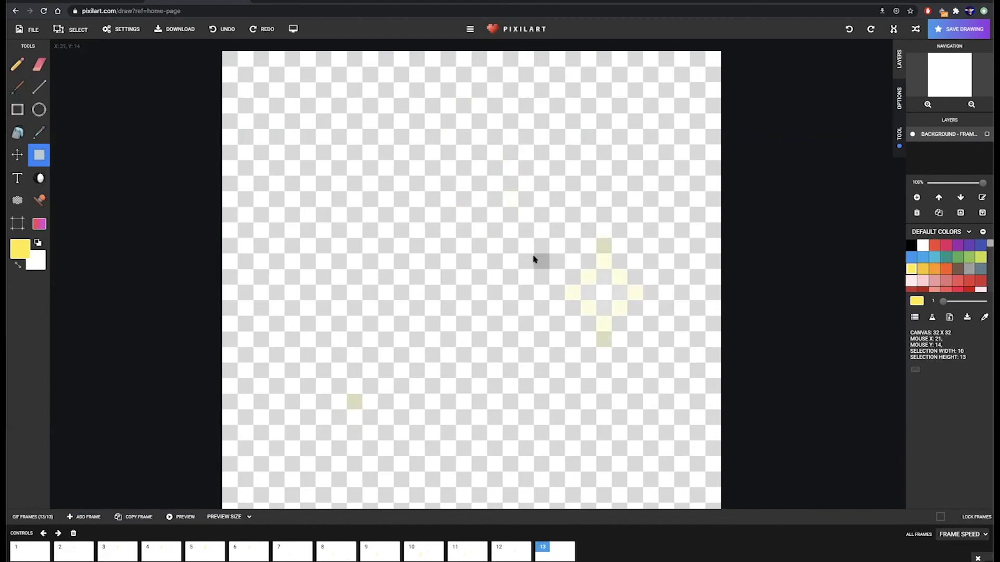
pyautogui.hotkey('ctrl', 'v')
pyautogui.moveTo(486, 178); pyautogui.dragTo(603, 292)
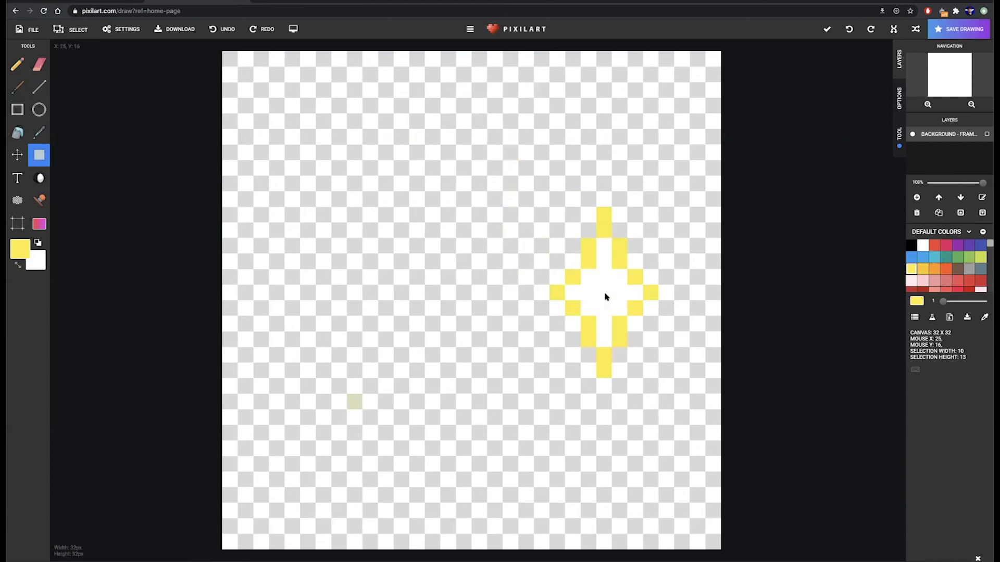
pyautogui.click(603, 294)
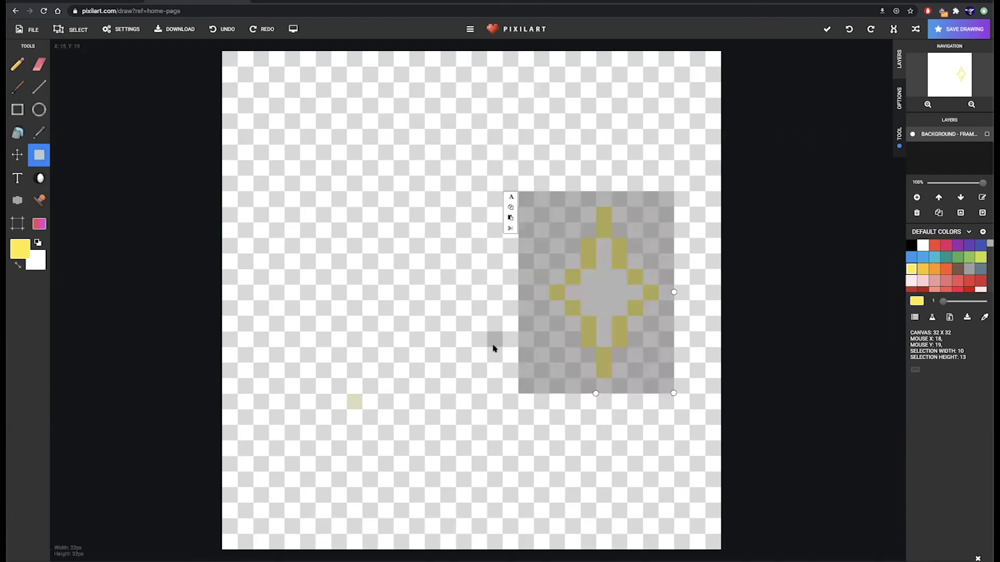
pyautogui.moveTo(602, 304)
pyautogui.mouseDown()
pyautogui.moveTo(446, 290)
pyautogui.moveTo(612, 296)
pyautogui.moveTo(602, 292)
pyautogui.mouseUp()
pyautogui.click(402, 450)
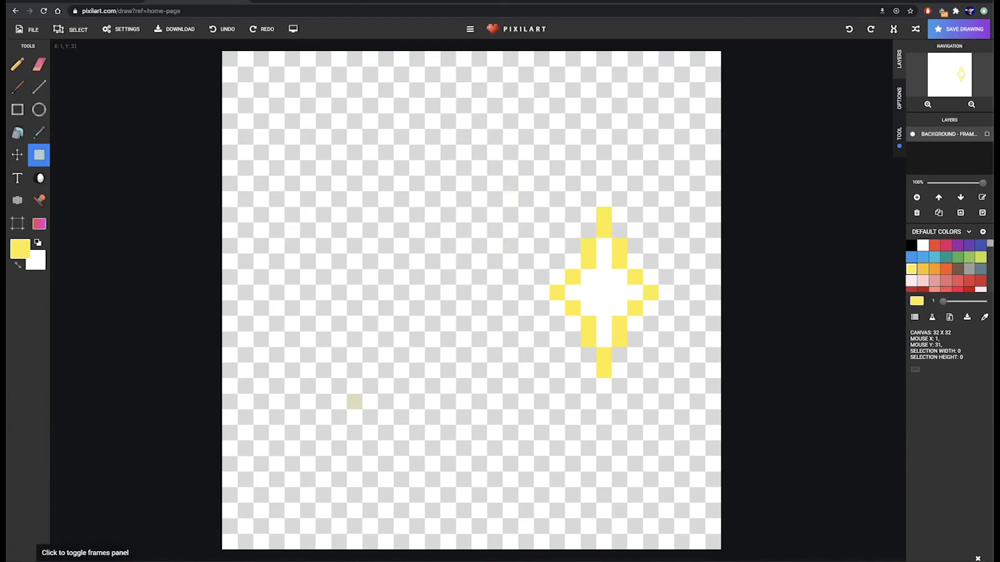
# Duplicate the thirteenth frame and move the copy to the very start of the frame sequence
pyautogui.click(235, 557)
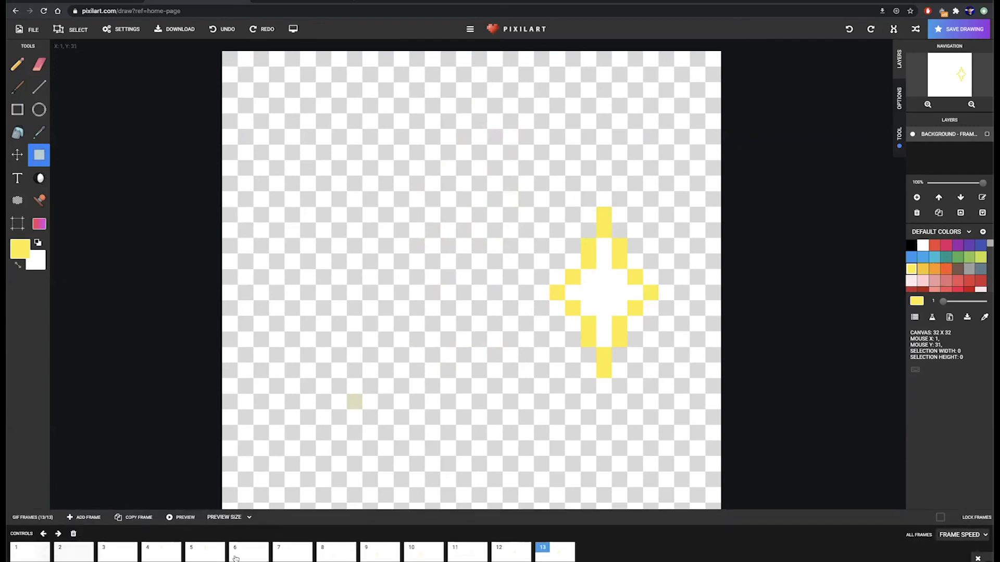
pyautogui.click(135, 517)
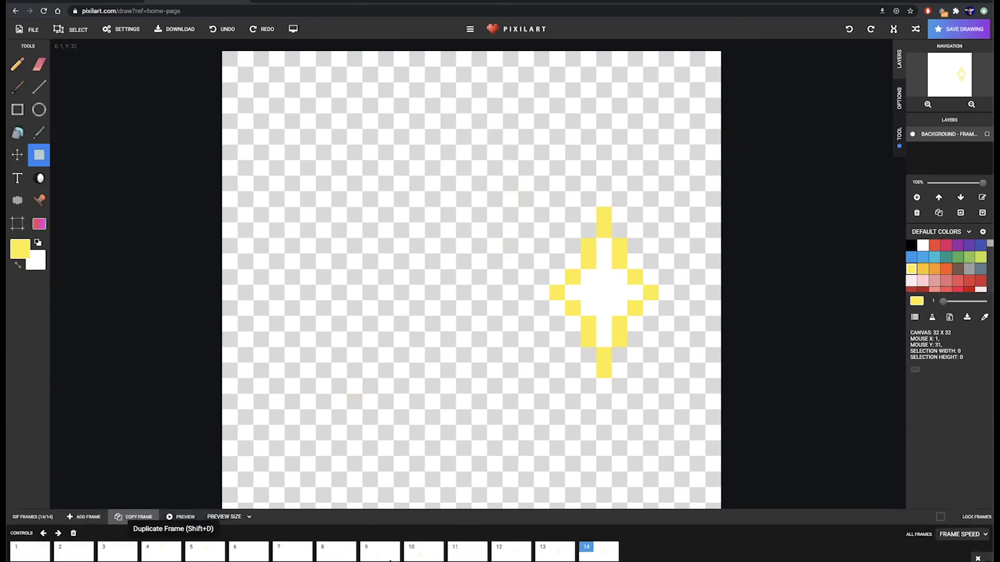
pyautogui.click(43, 533)
pyautogui.click(44, 533)
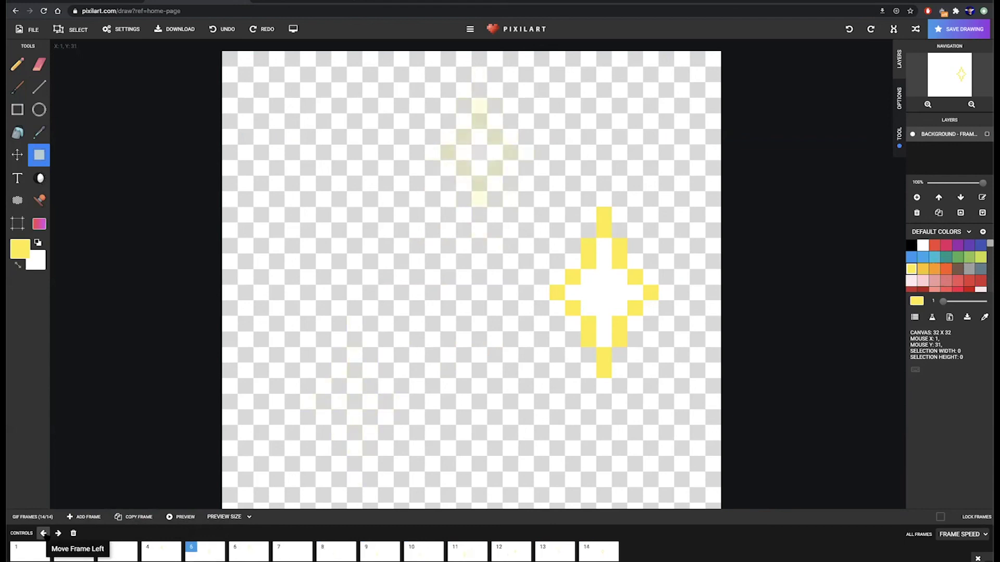
# Find the frame with the tall cross, now the fourth, and copy the cross
pyautogui.click(82, 557)
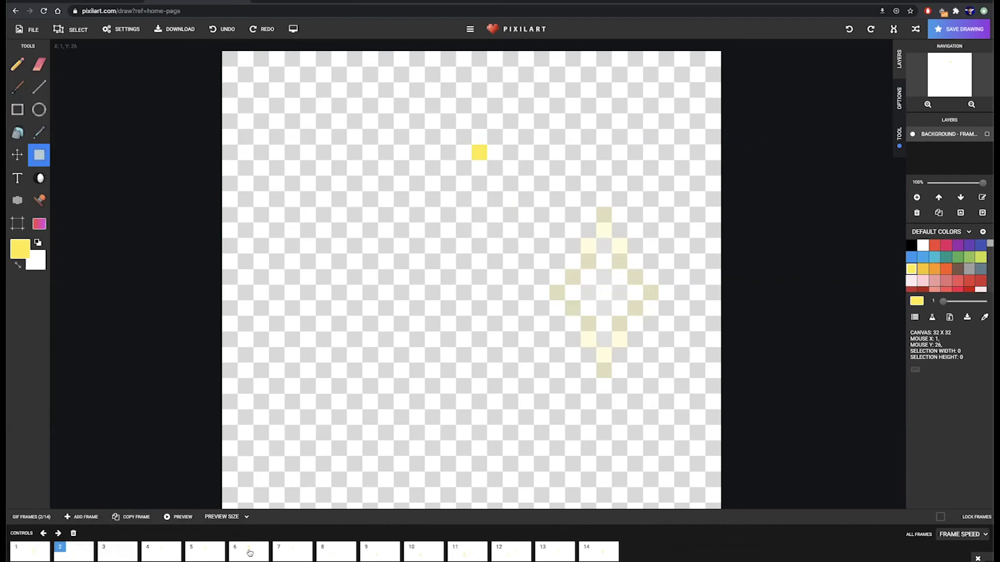
pyautogui.click(126, 554)
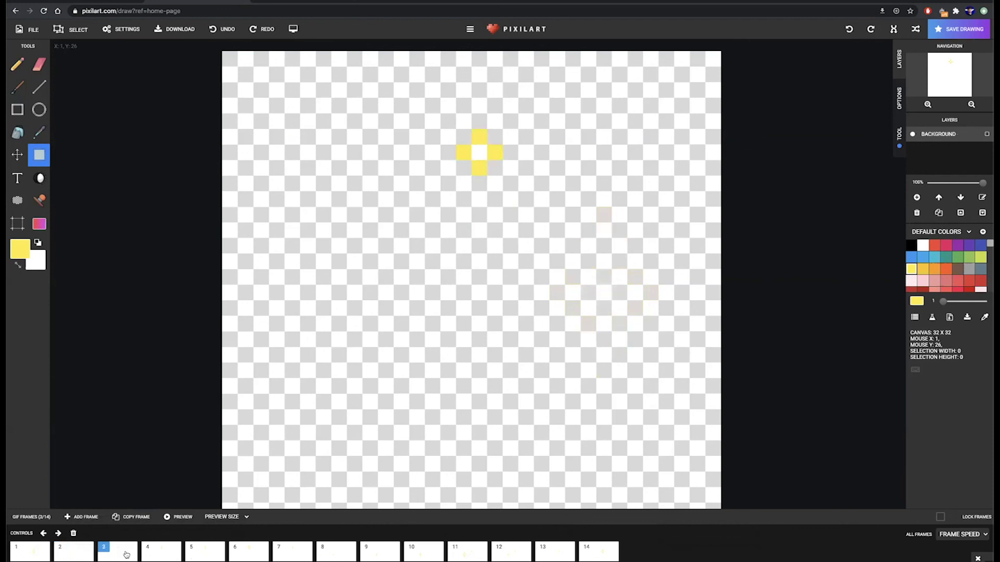
pyautogui.click(171, 557)
pyautogui.click(204, 558)
pyautogui.click(158, 556)
pyautogui.moveTo(442, 104); pyautogui.dragTo(500, 204)
pyautogui.click(402, 149)
# Paste the copied cross into the second frame and centre it on the third sparkle's faint large star
pyautogui.moveTo(42, 548)
pyautogui.click(83, 556)
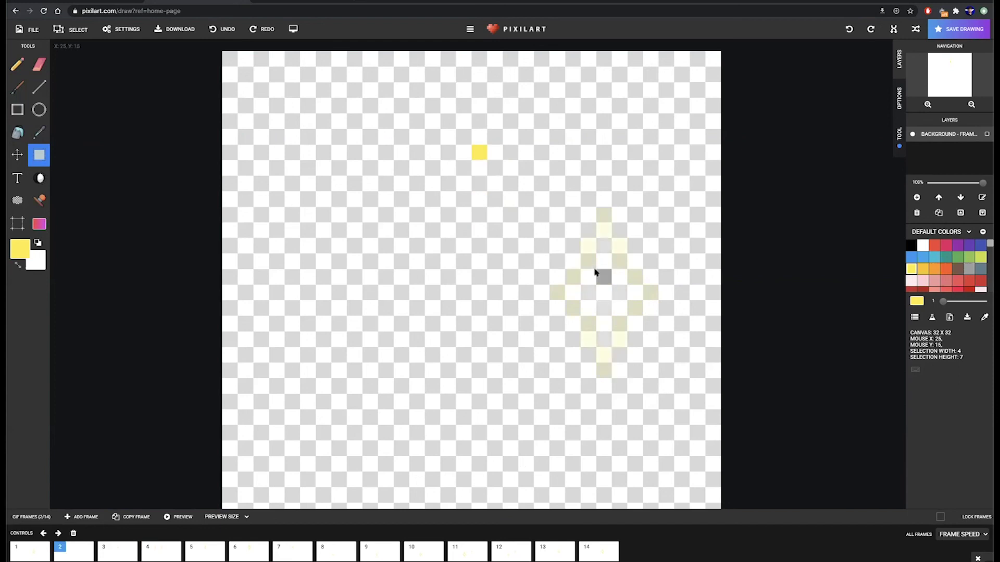
pyautogui.moveTo(571, 242); pyautogui.dragTo(636, 350)
pyautogui.click(558, 265)
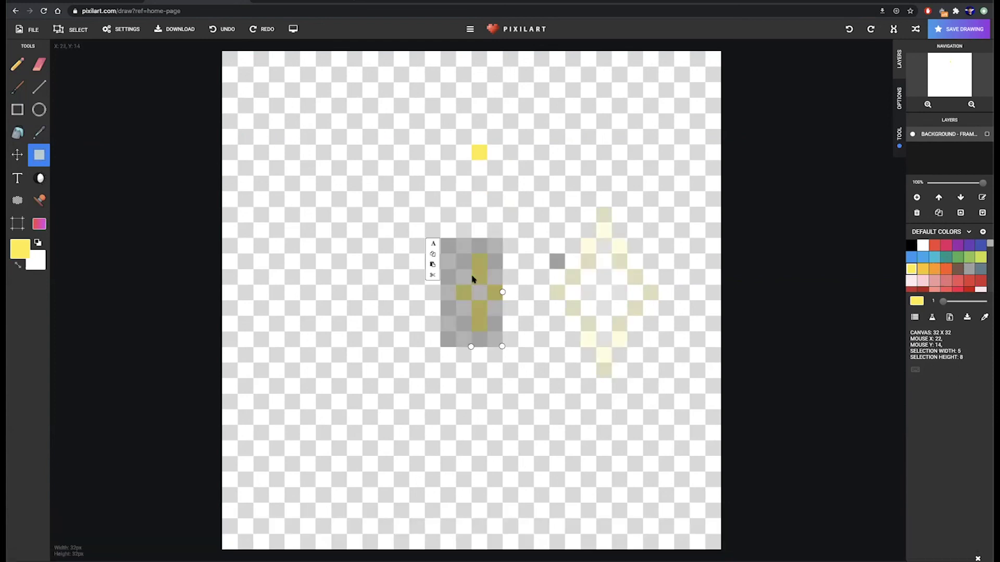
pyautogui.moveTo(469, 290); pyautogui.dragTo(611, 300)
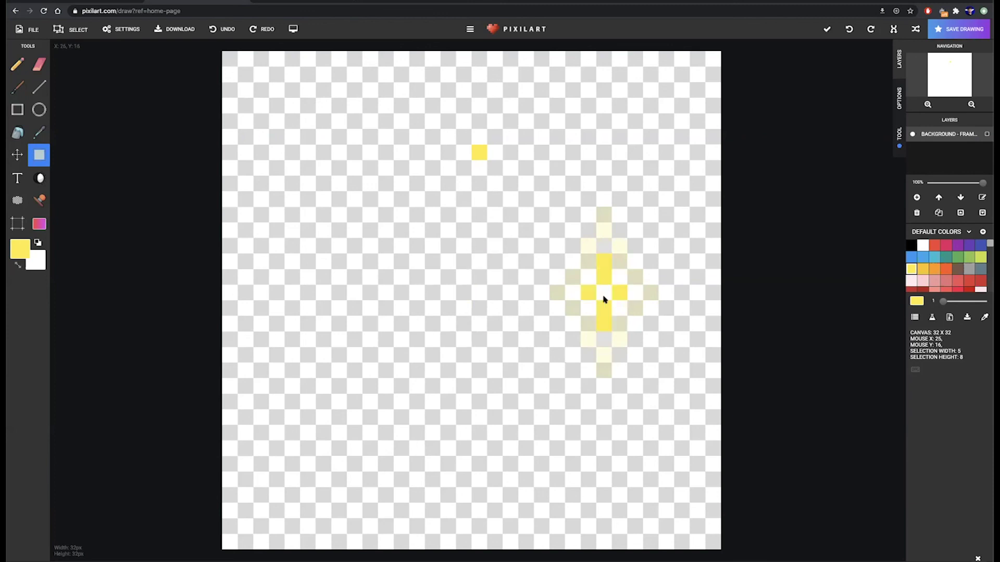
pyautogui.hotkey('ctrl', 'z')
# Delete the first frame holding the duplicated large star
pyautogui.click(31, 558)
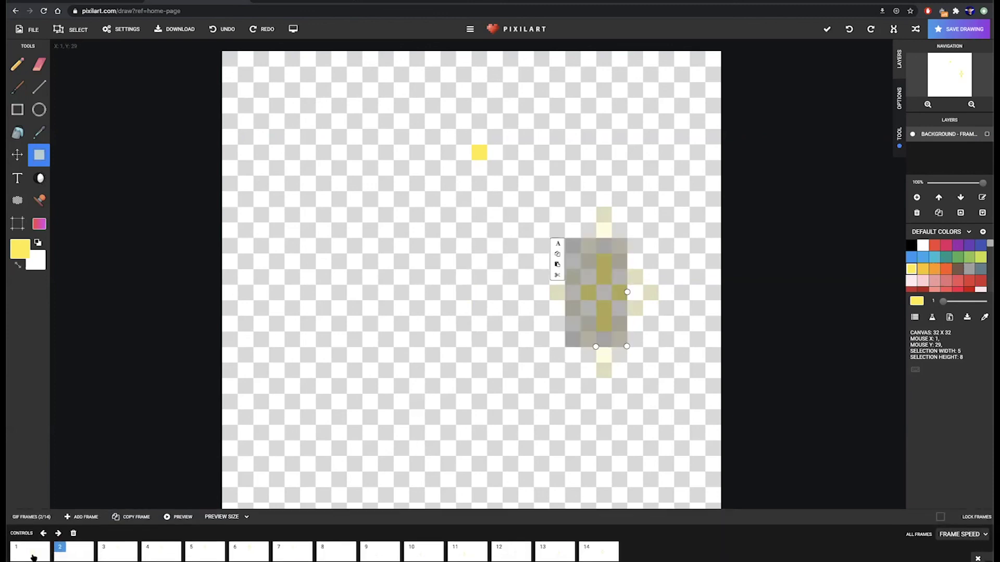
pyautogui.click(37, 559)
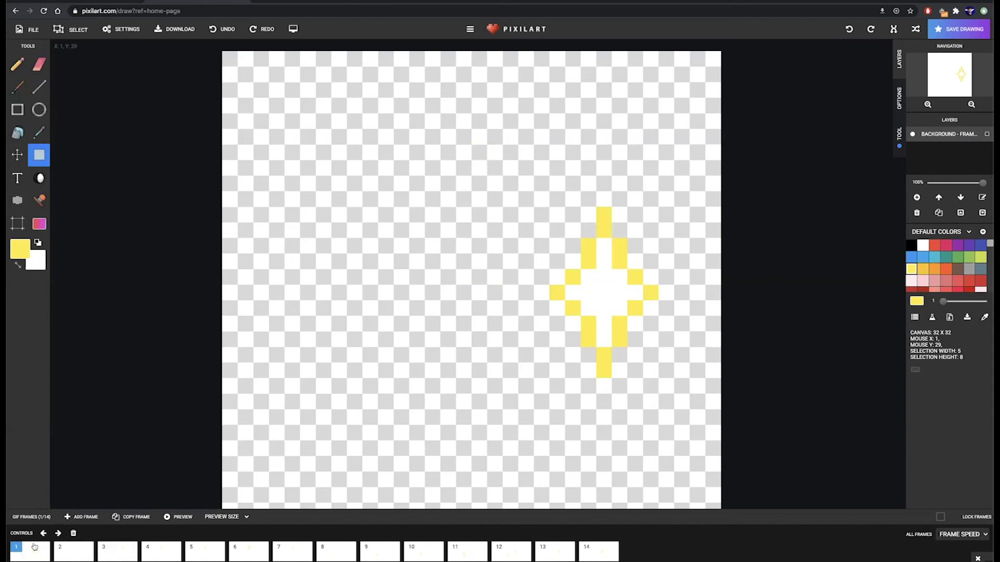
pyautogui.click(70, 534)
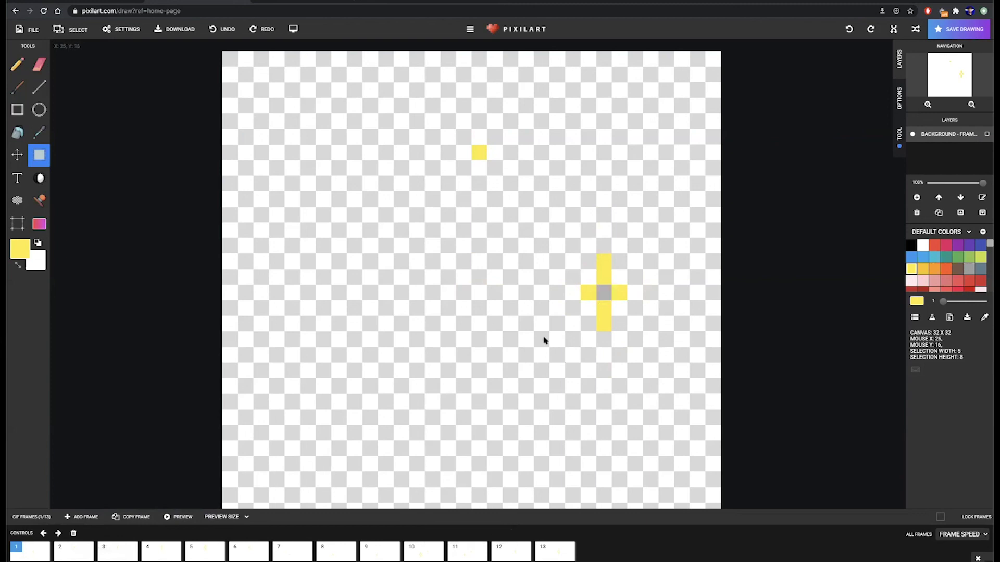
# Draw a single yellow pixel in the second frame at the centre of the third sparkle's faint cross
pyautogui.click(78, 554)
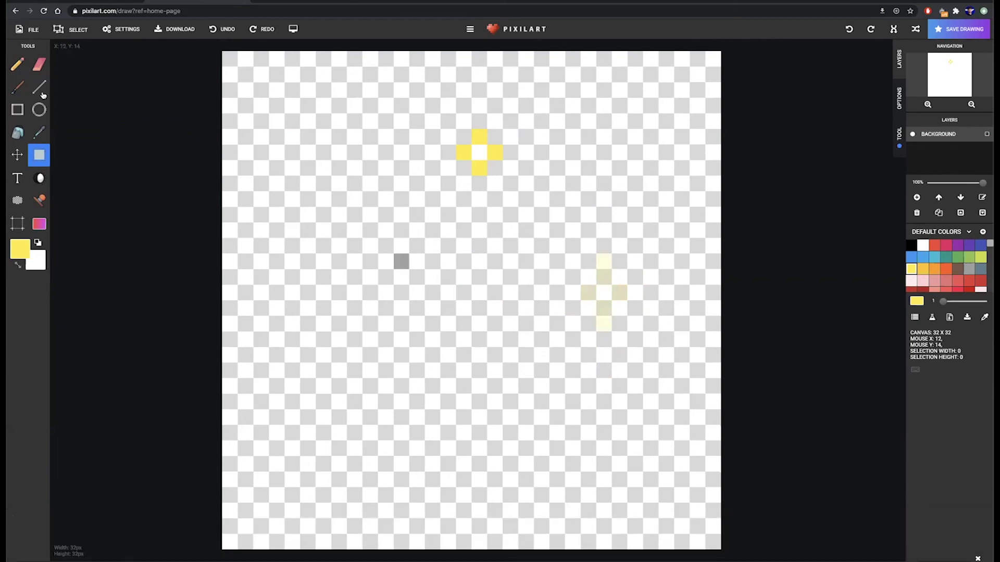
pyautogui.click(17, 64)
pyautogui.click(602, 292)
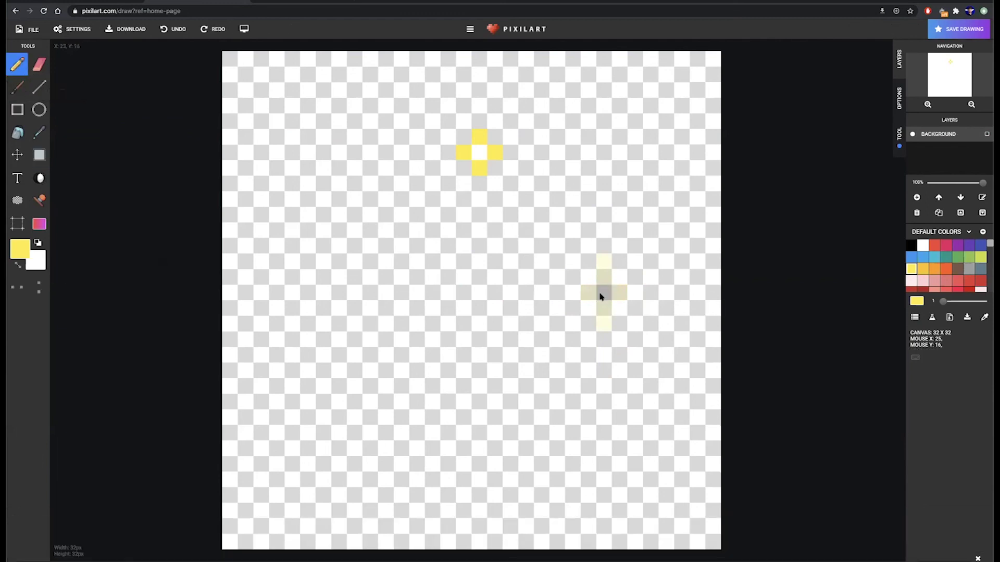
# Go through the frames in order from the first to the thirteenth to check how the three sparkles grow and shrink
pyautogui.click(44, 554)
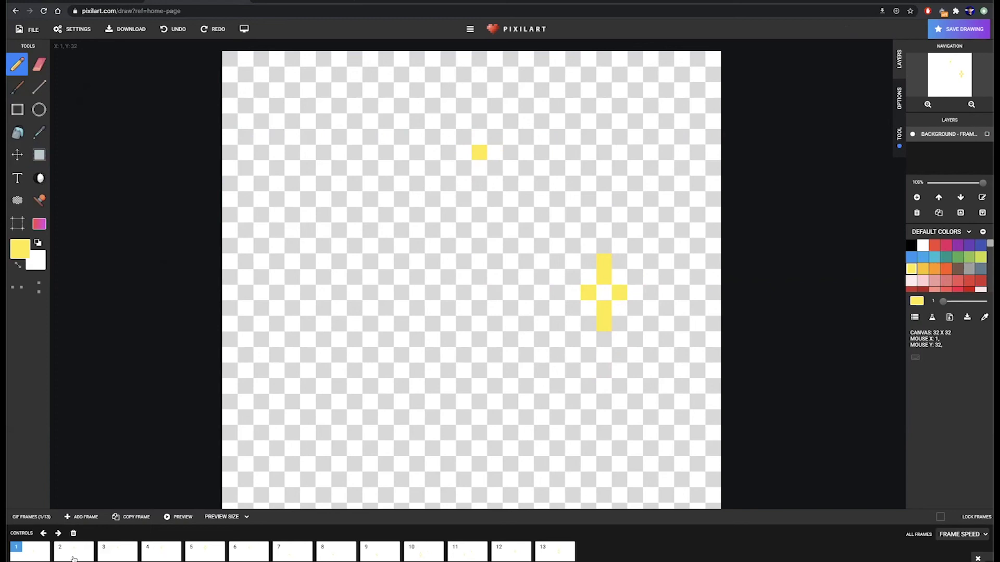
pyautogui.click(73, 555)
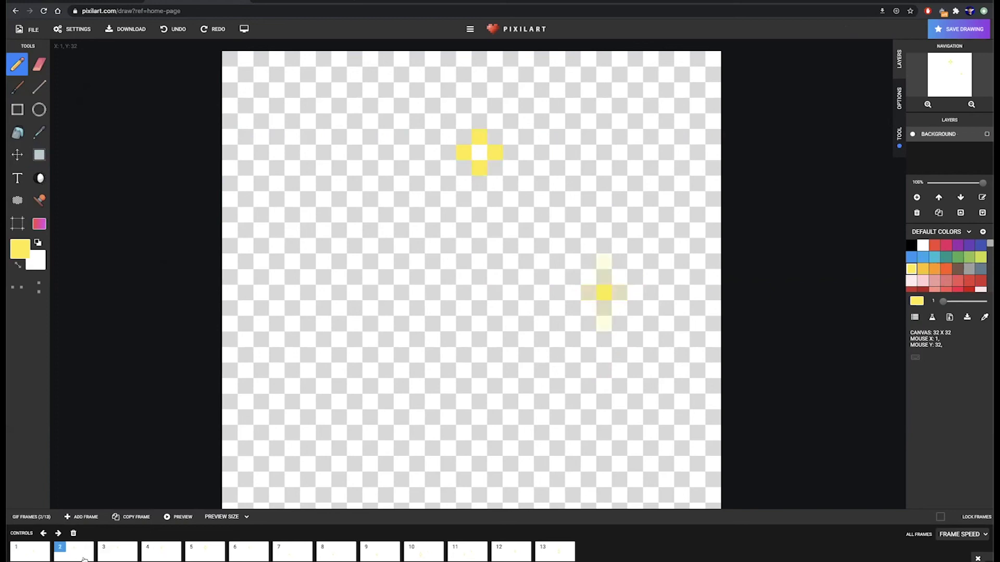
pyautogui.click(117, 555)
pyautogui.click(160, 559)
pyautogui.click(207, 556)
pyautogui.click(246, 555)
pyautogui.click(290, 557)
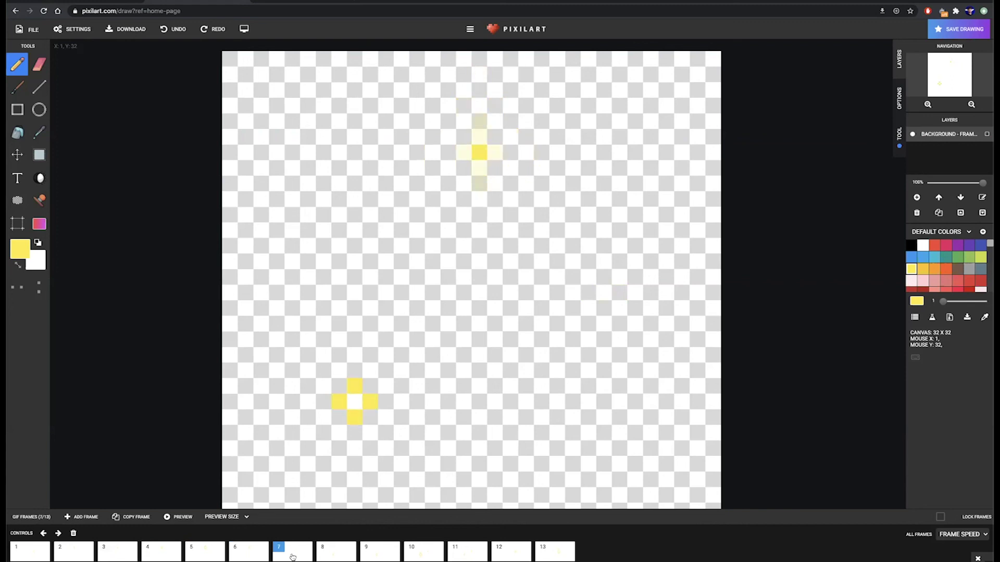
pyautogui.click(382, 553)
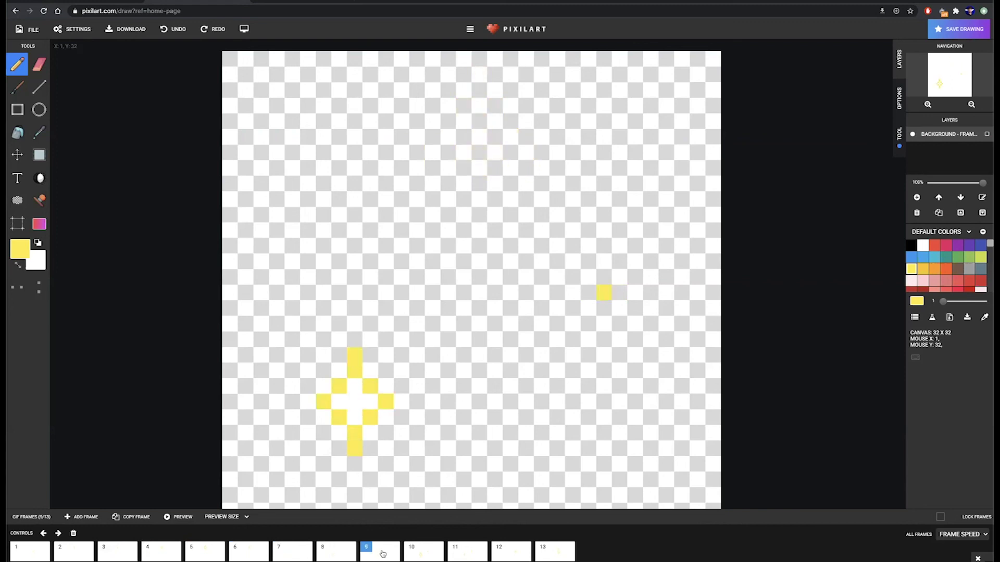
pyautogui.click(429, 554)
pyautogui.click(465, 555)
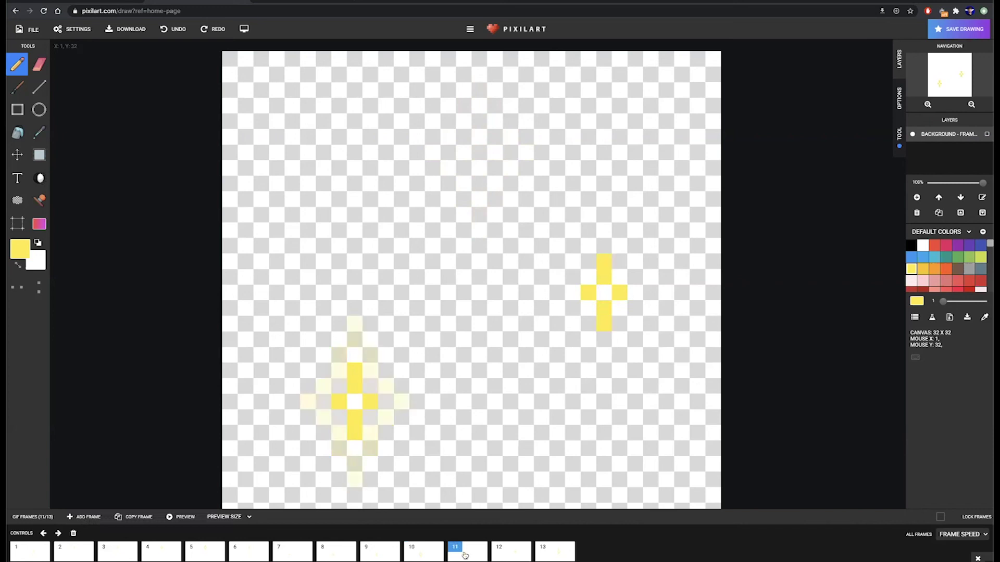
pyautogui.click(511, 557)
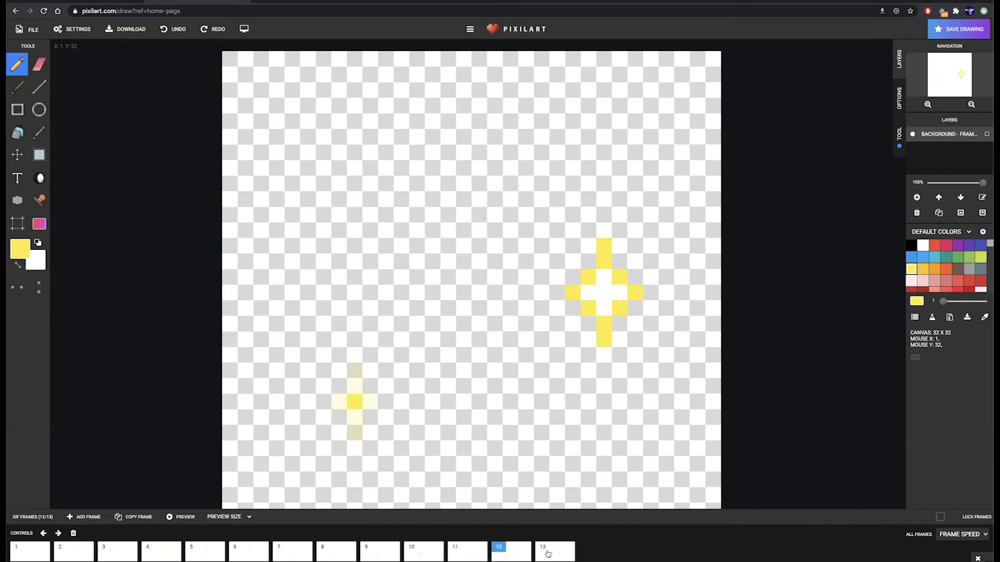
pyautogui.click(548, 554)
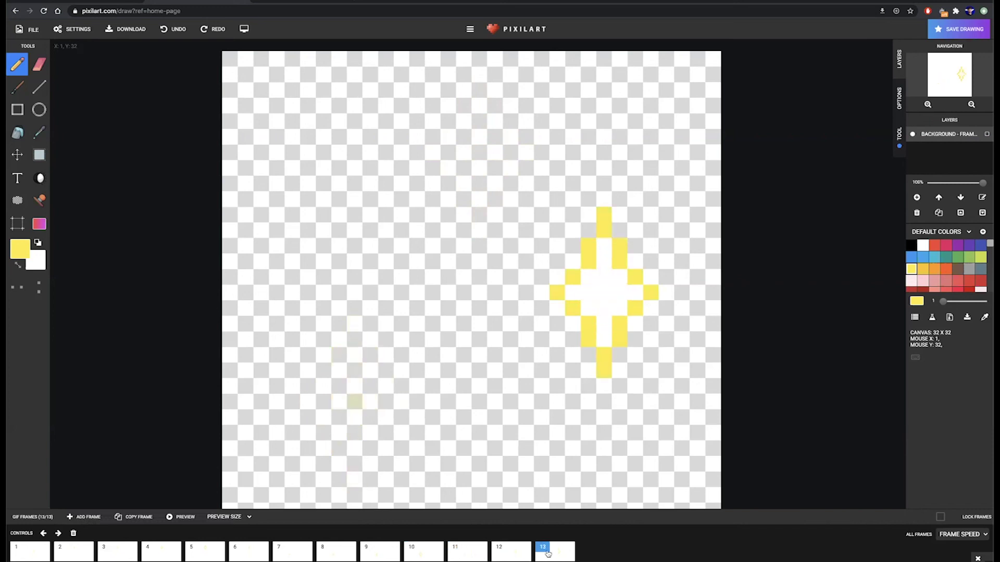
# Play the animation preview to check the sparkle loop, and close it
pyautogui.click(188, 515)
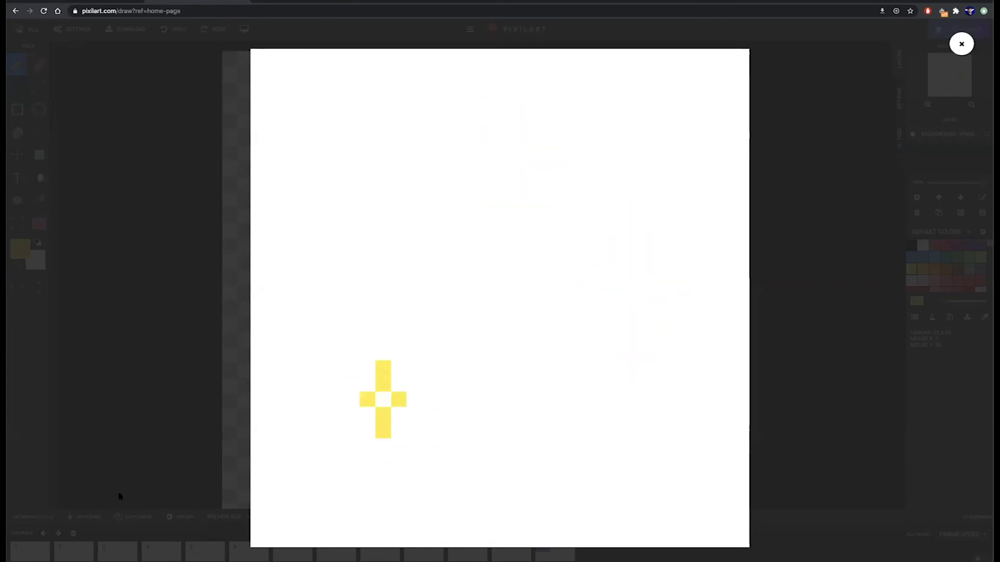
pyautogui.click(166, 431)
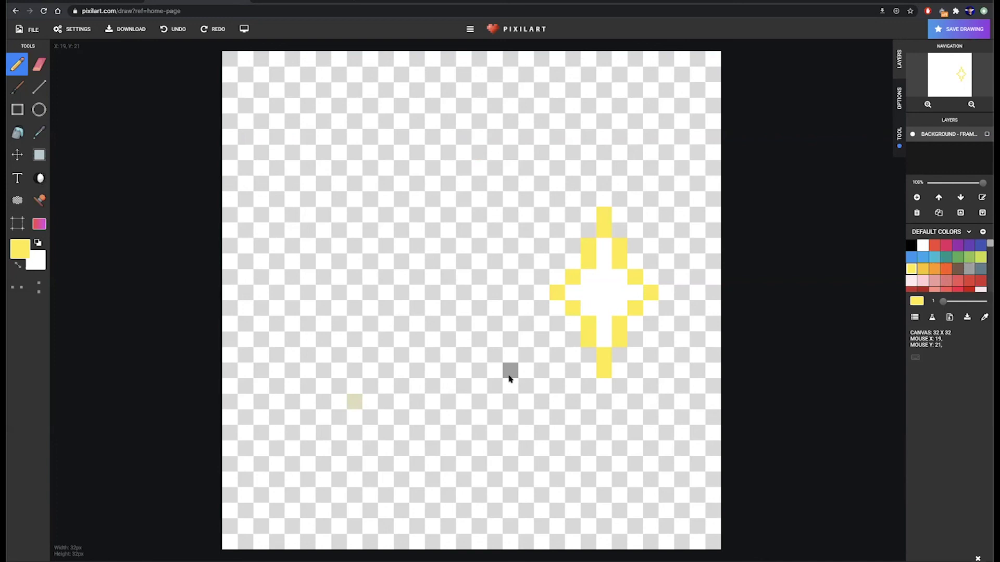
pyautogui.click(47, 556)
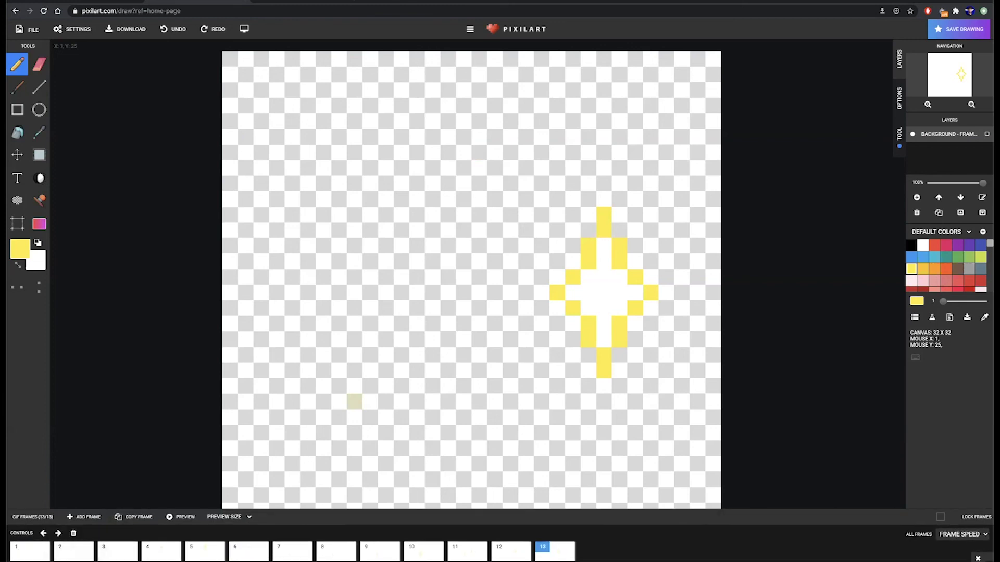
# Download the finished animation as a GIF at 960x960
pyautogui.click(129, 29)
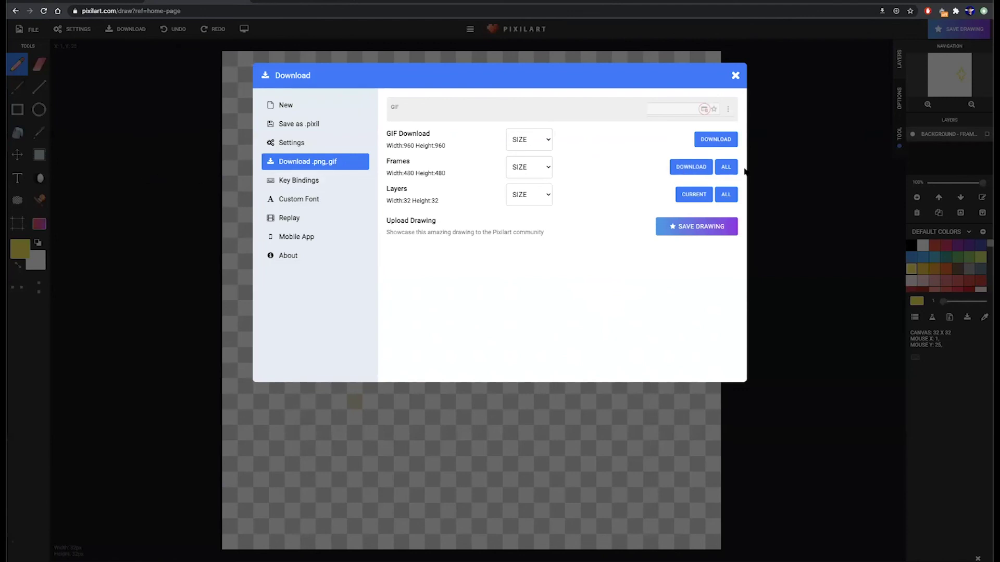
pyautogui.click(523, 168)
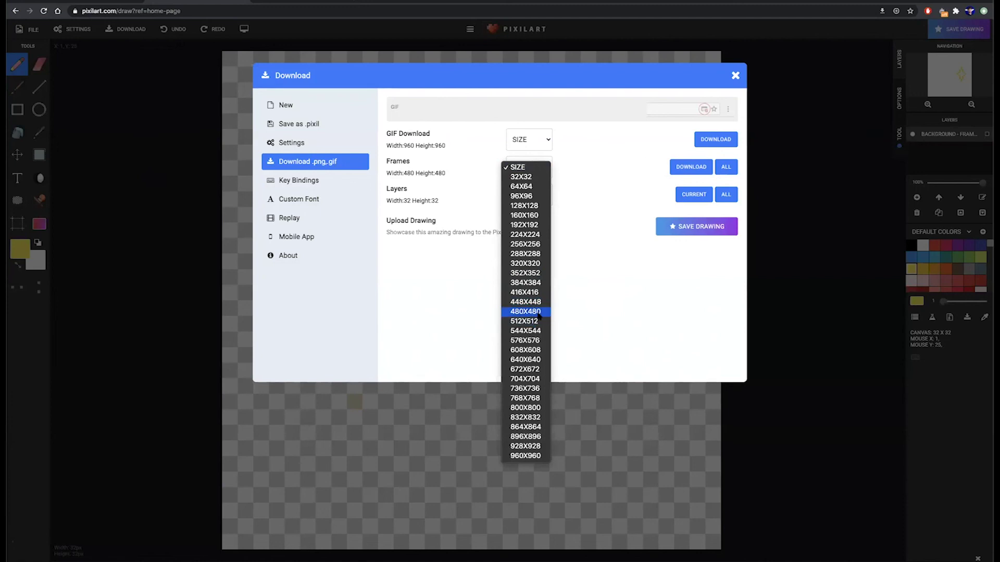
pyautogui.click(639, 244)
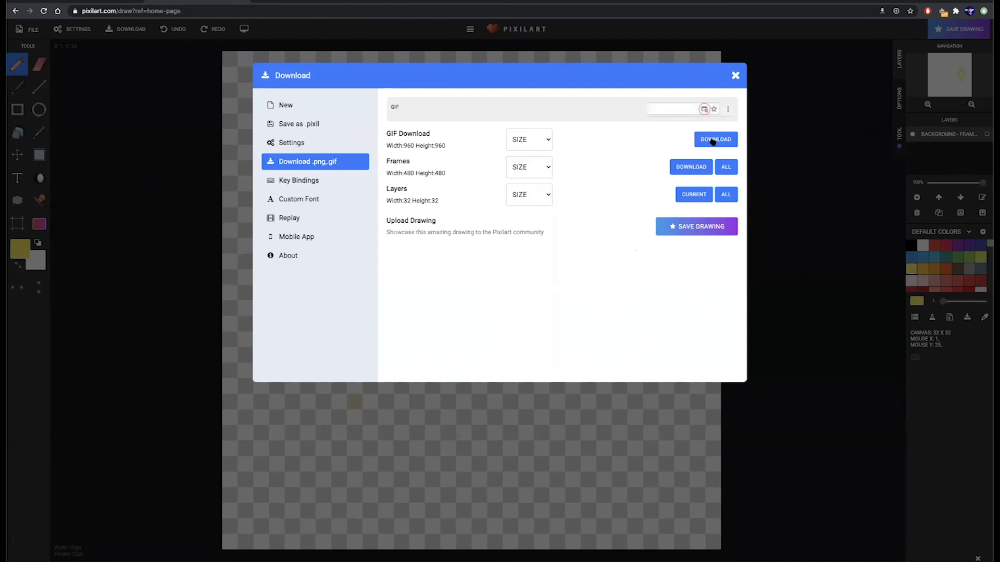
pyautogui.click(531, 140)
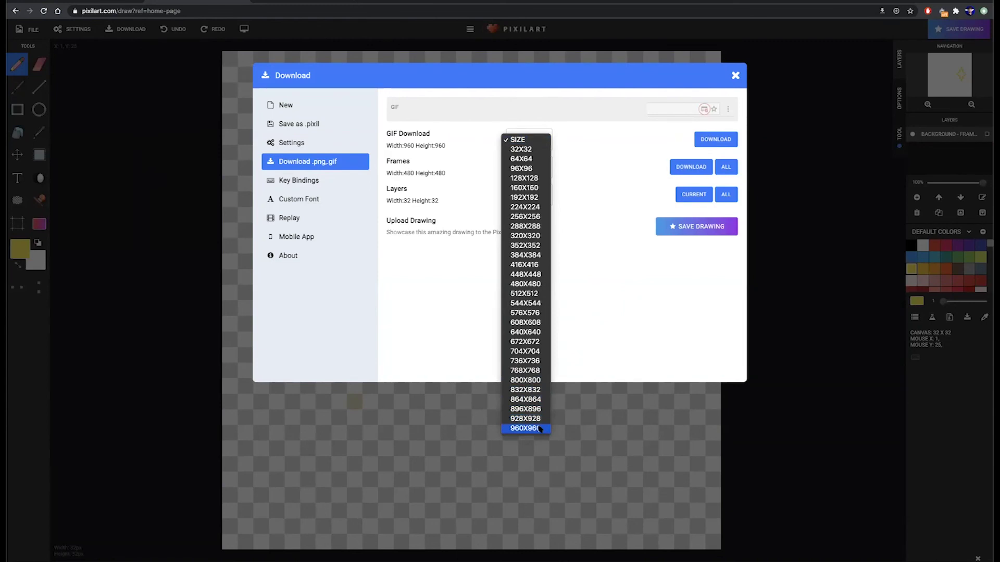
pyautogui.click(686, 350)
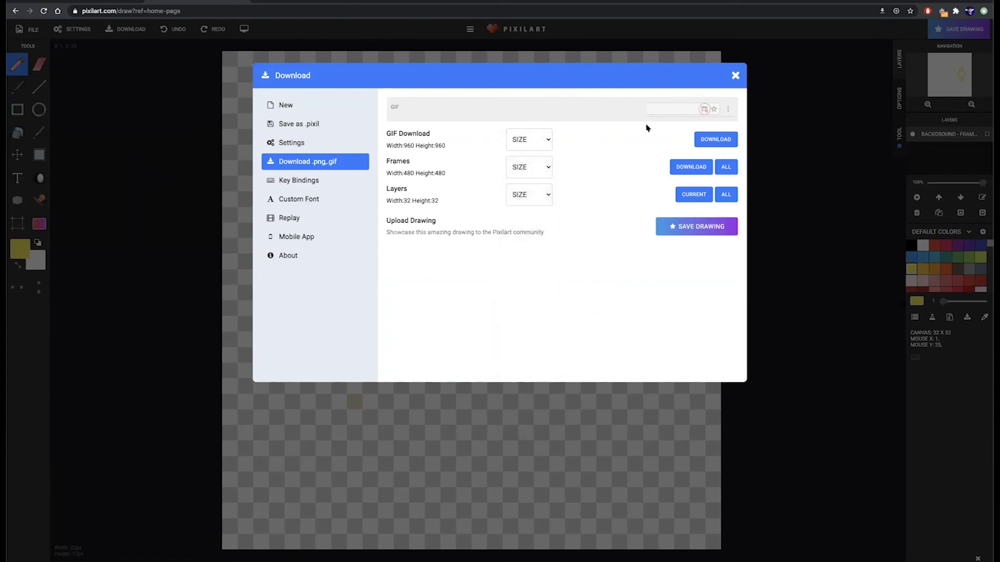
pyautogui.click(707, 143)
pyautogui.click(158, 228)
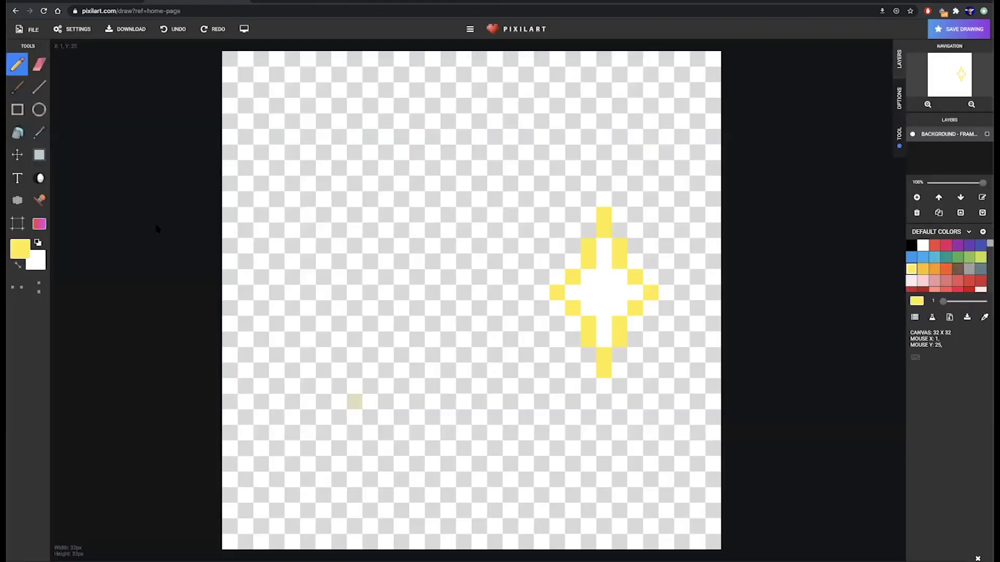